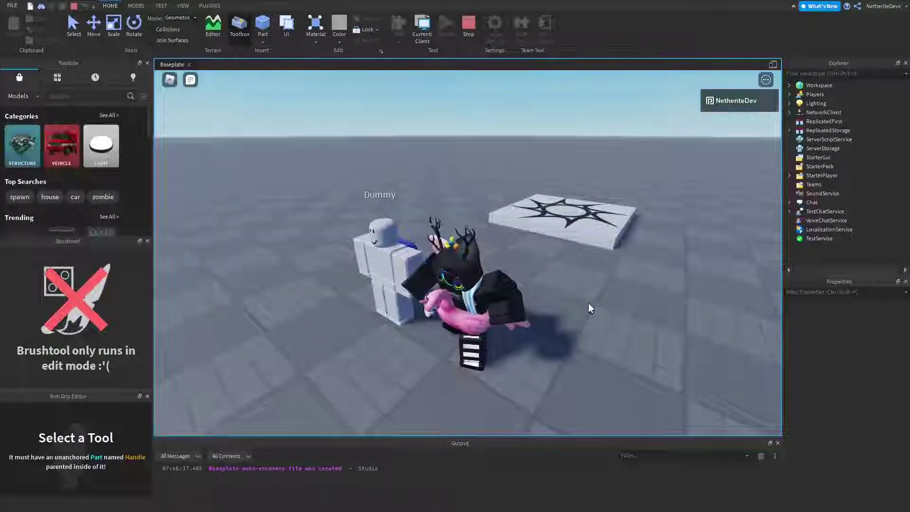
Walk the avatar around the Dummy in the running play test and examine the blue accessory on its back
right_click_drag(588, 303, 639, 312)
key("space")
key("a")
key("d")
key("w")
left_click(588, 302)
key("w")
key("s")
key("w")
key("w")
key("s")
key("s")
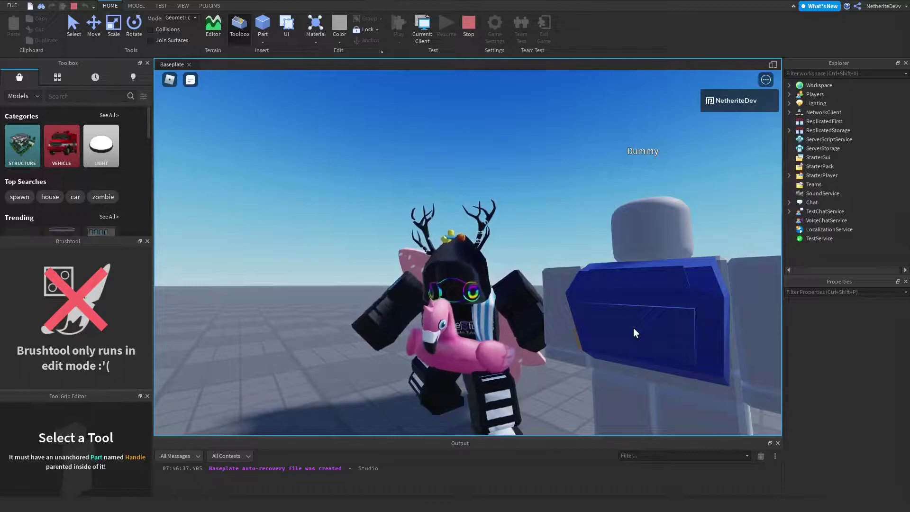
key("w")
right_click_drag(623, 346, 627, 326)
key("w")
key("w")
key("space")
key("w")
right_click_drag(615, 286, 615, 288)
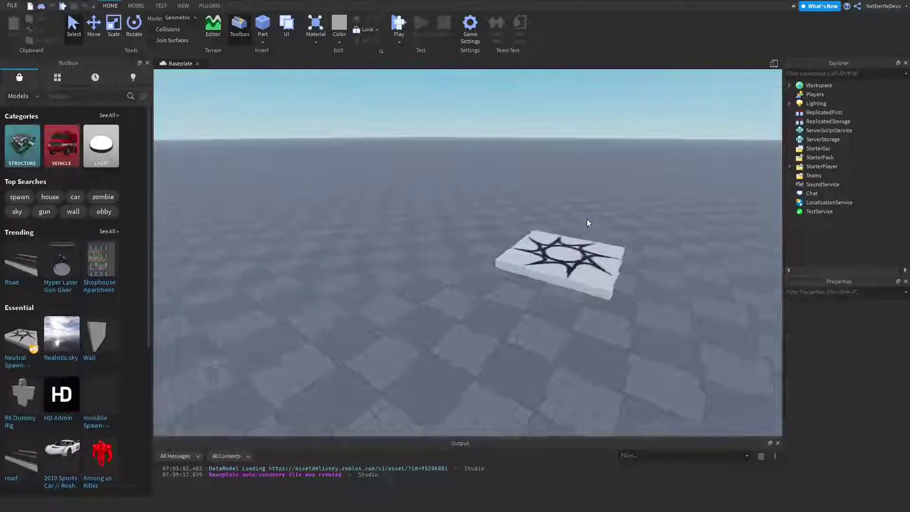
Insert an R15 Block Rig with the Rig Builder plugin
right_click_drag(587, 219, 591, 216)
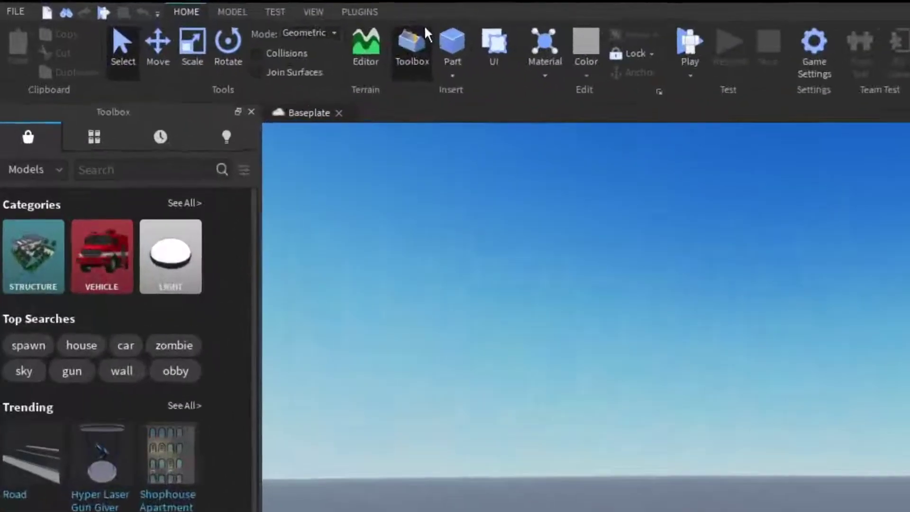
left_click(212, 6)
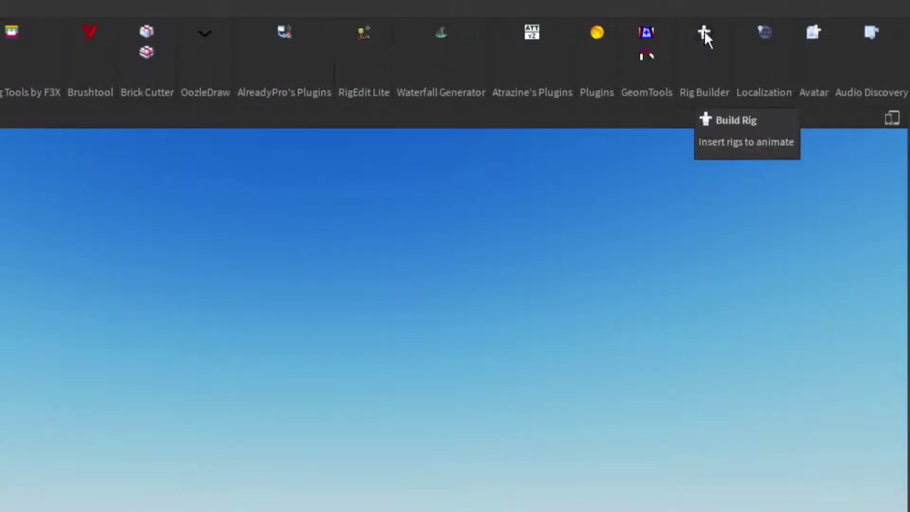
left_click(704, 32)
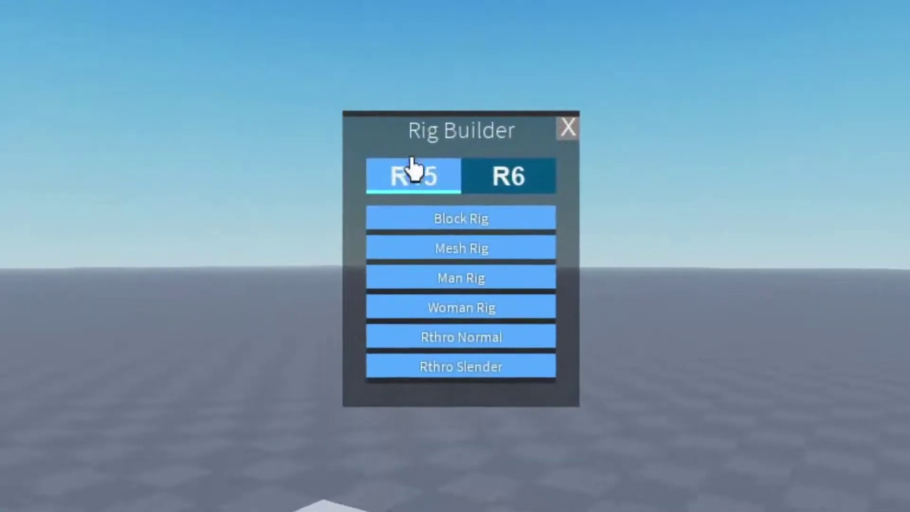
left_click(448, 218)
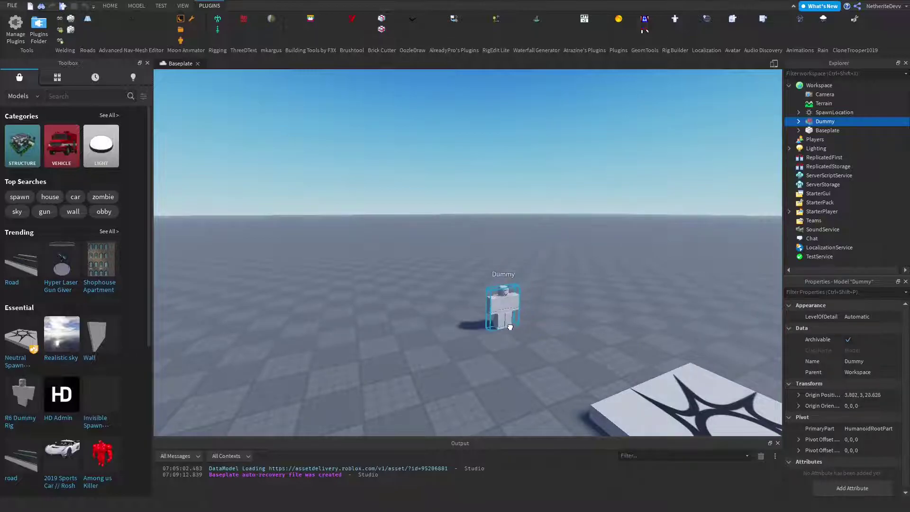
Set the Position of the Dummy's HumanoidRootPart to 0,0,0
key("f")
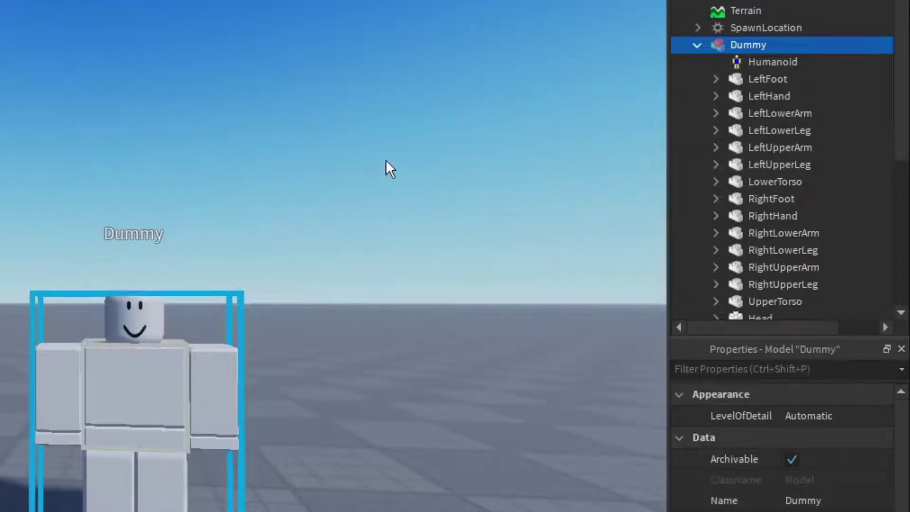
scroll(735, 134, "down", 4)
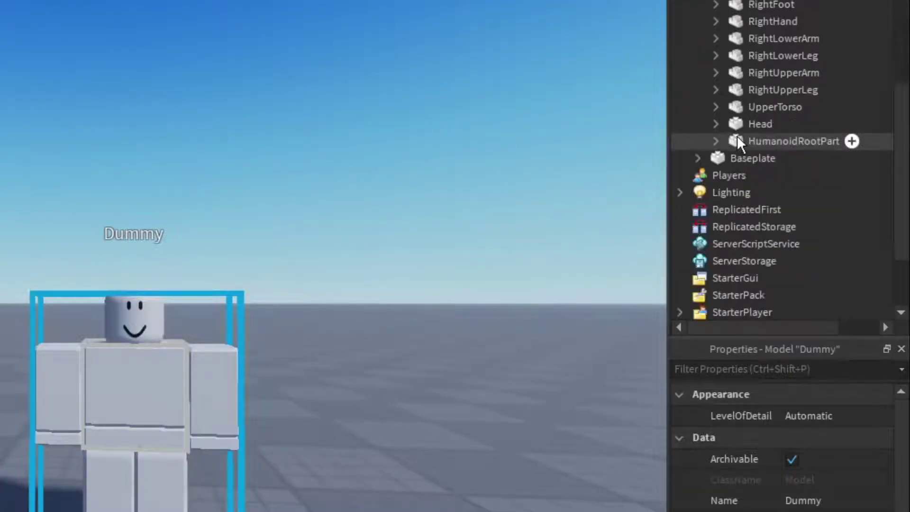
left_click(781, 139)
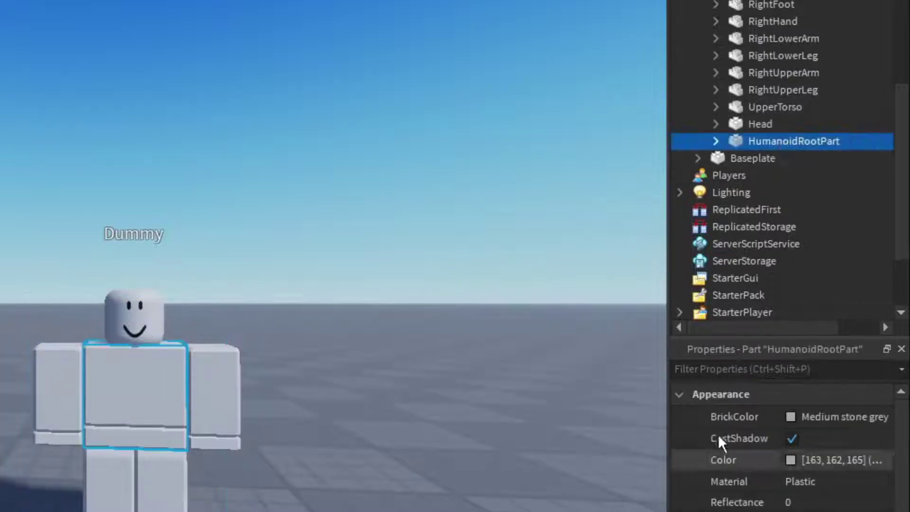
type("pos")
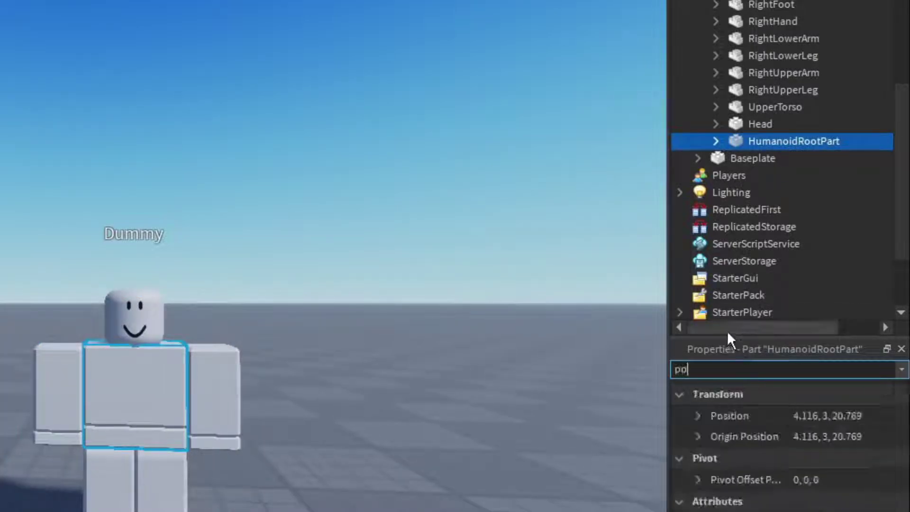
left_click(813, 417)
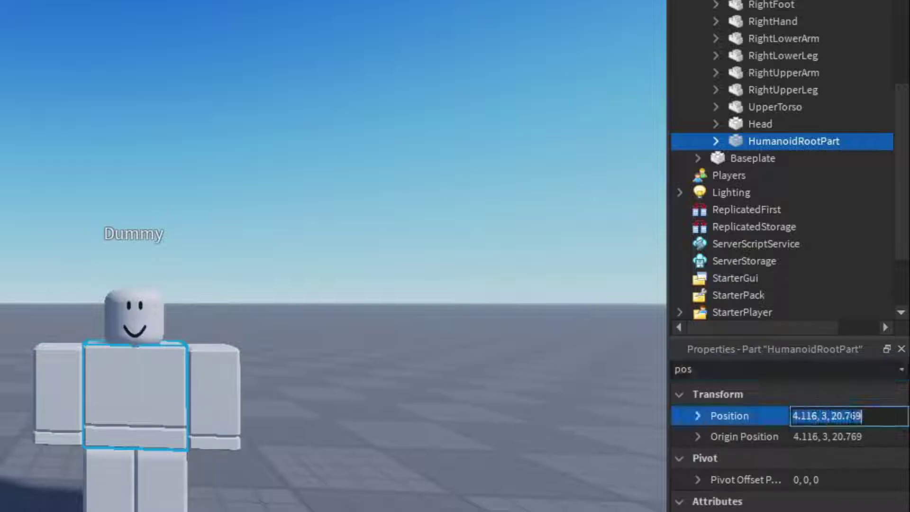
type("0,0")
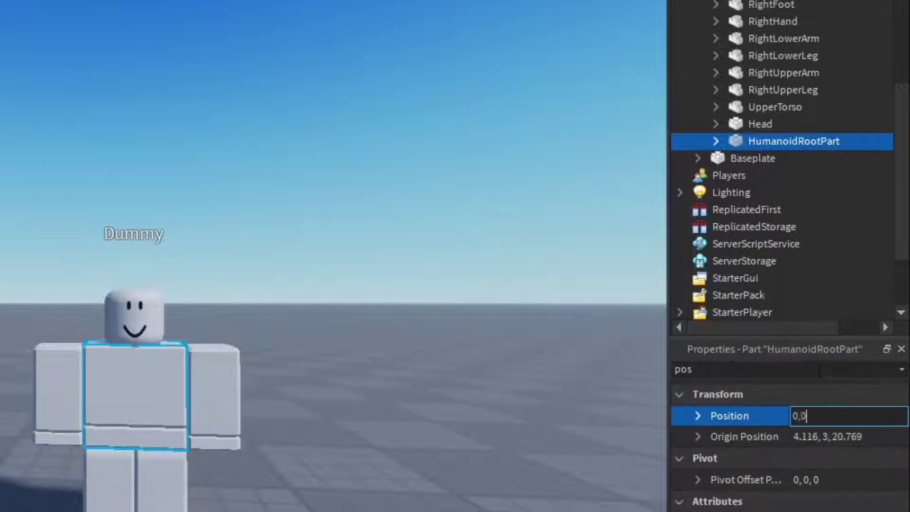
type(",0")
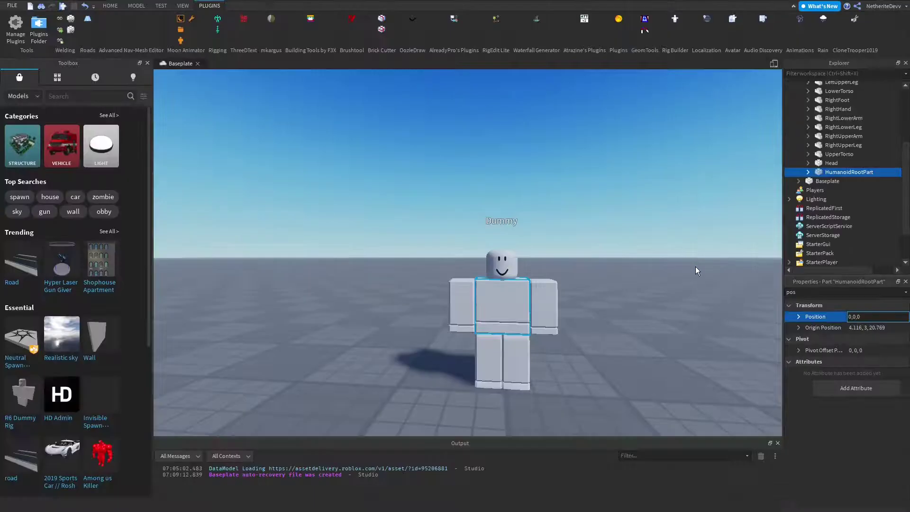
key("Return")
Move the SpawnLocation away from the Dummy so it no longer overlaps the rig
right_click_drag(695, 266, 691, 266)
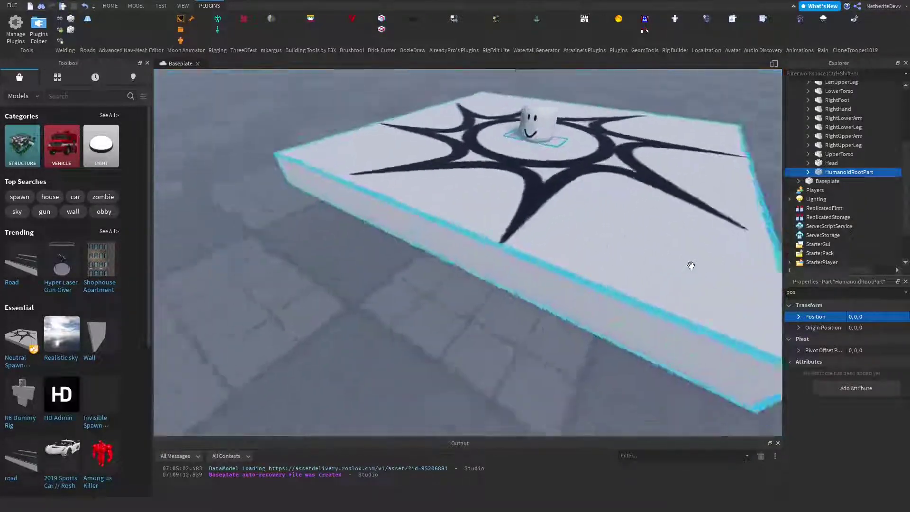
scroll(690, 266, "down", 5)
left_click_drag(649, 264, 391, 228)
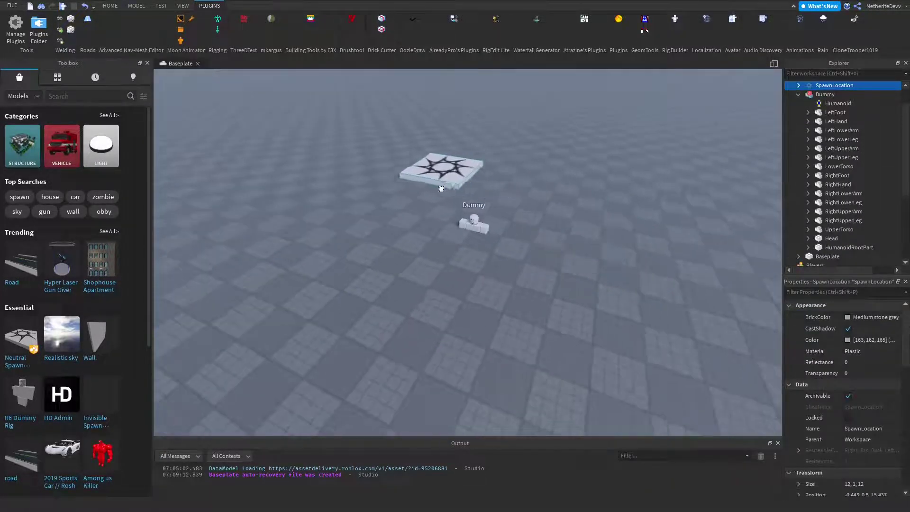
left_click(511, 288)
Raise the whole Dummy model straight up until its feet stand on the baseplate
key("w")
right_click_drag(512, 288, 511, 288)
key("a")
key("d")
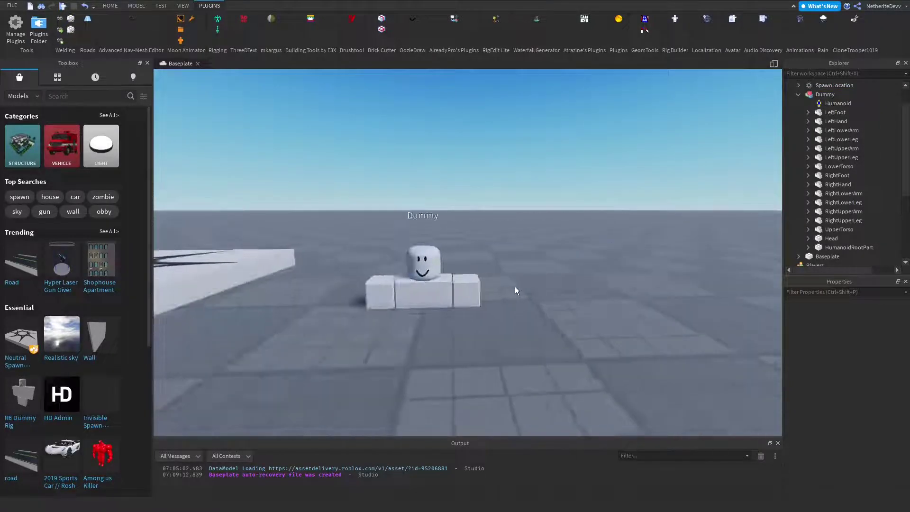
left_click(824, 96)
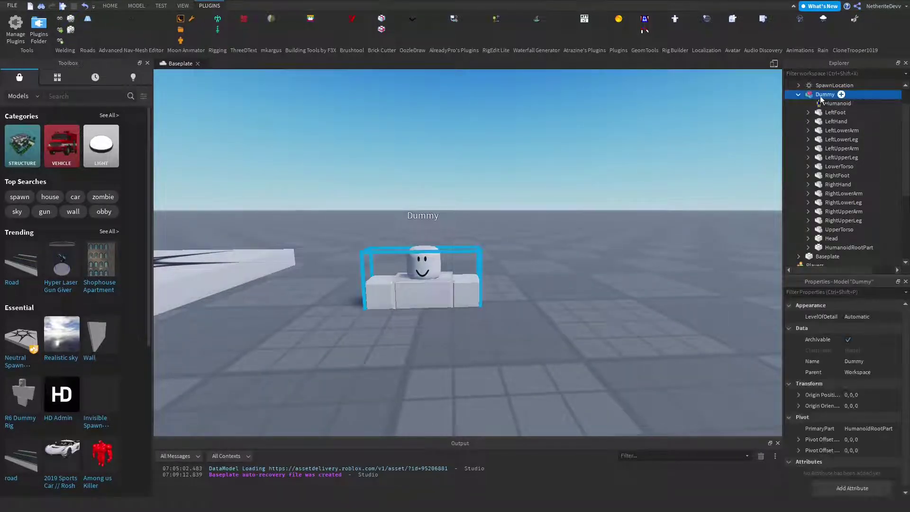
left_click(111, 5)
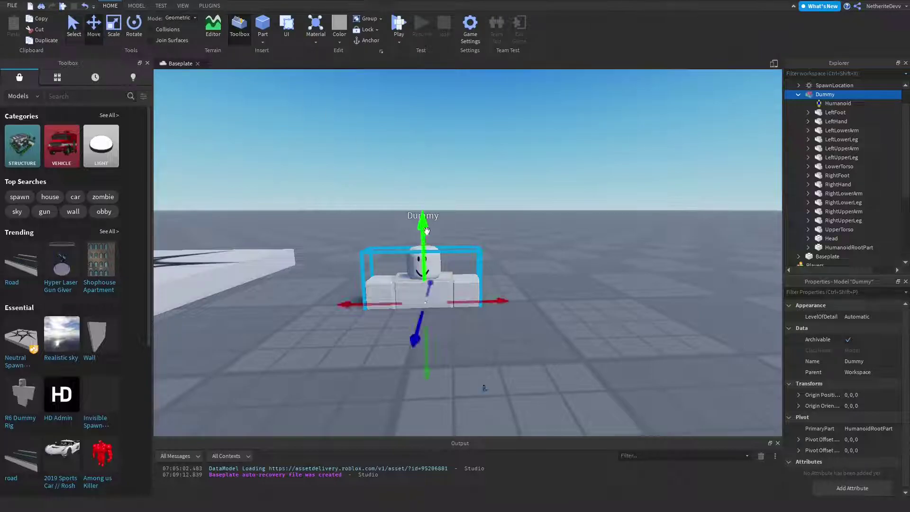
left_click_drag(423, 230, 419, 146)
left_click(534, 141)
key("w")
right_click_drag(534, 140, 534, 141)
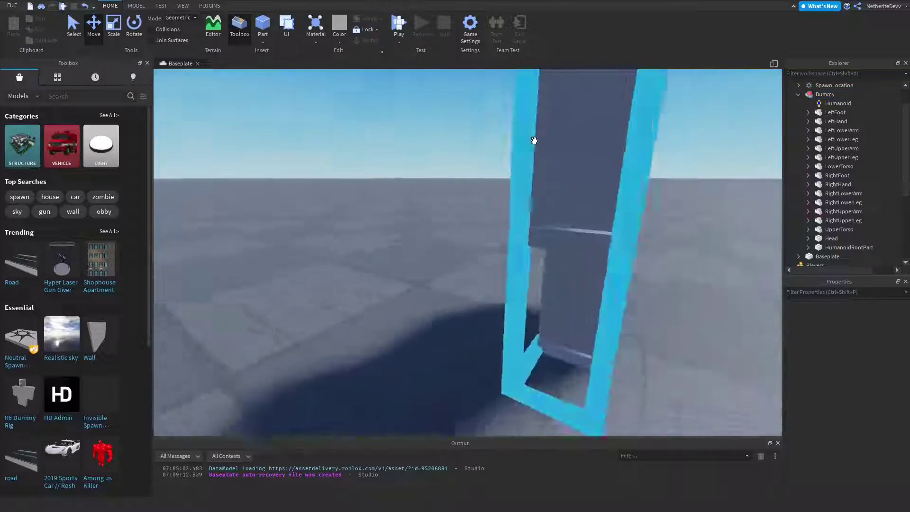
scroll(534, 141, "down", 5)
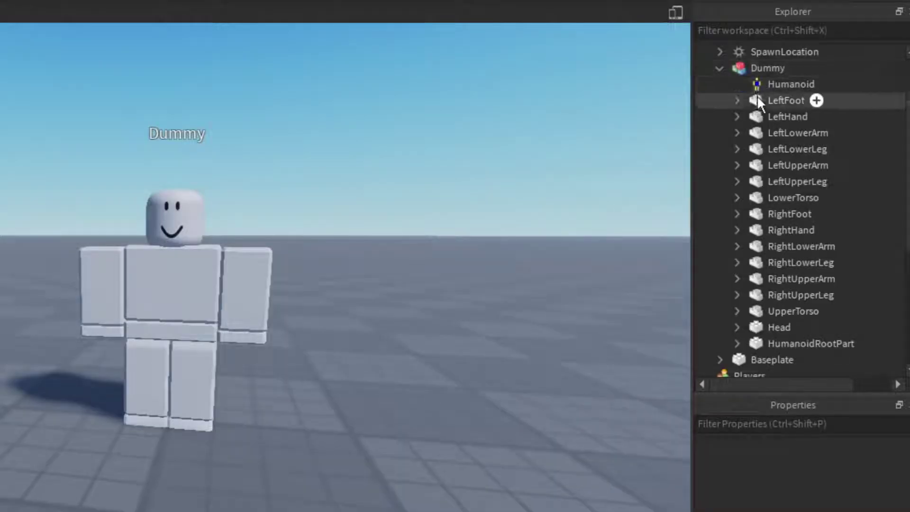
Delete all children of the Dummy's parts from LeftFoot to HumanoidRootPart, leaving out the Head
left_click(816, 113)
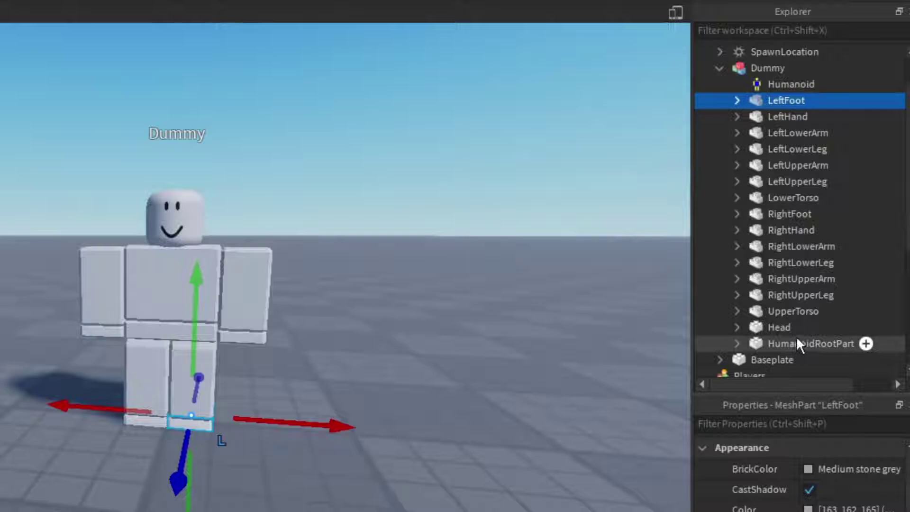
left_click(796, 340, "shift")
key("f")
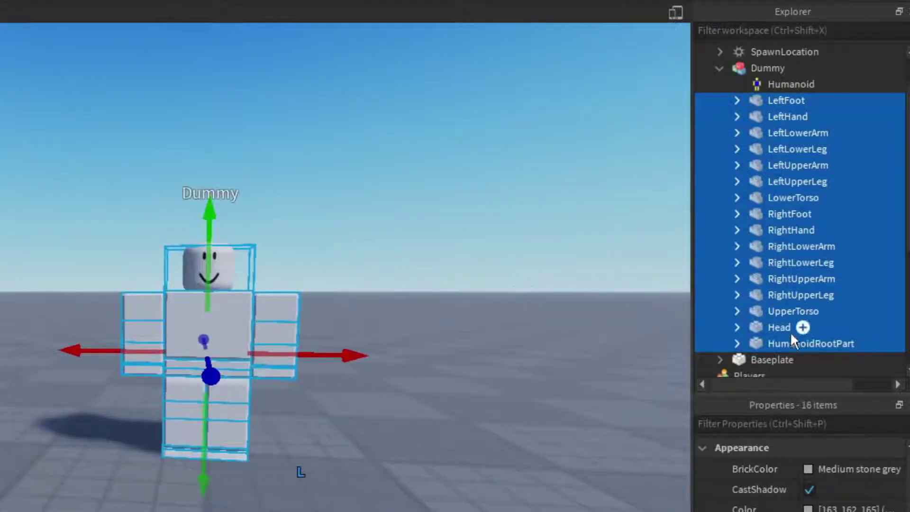
left_click(769, 328, "ctrl")
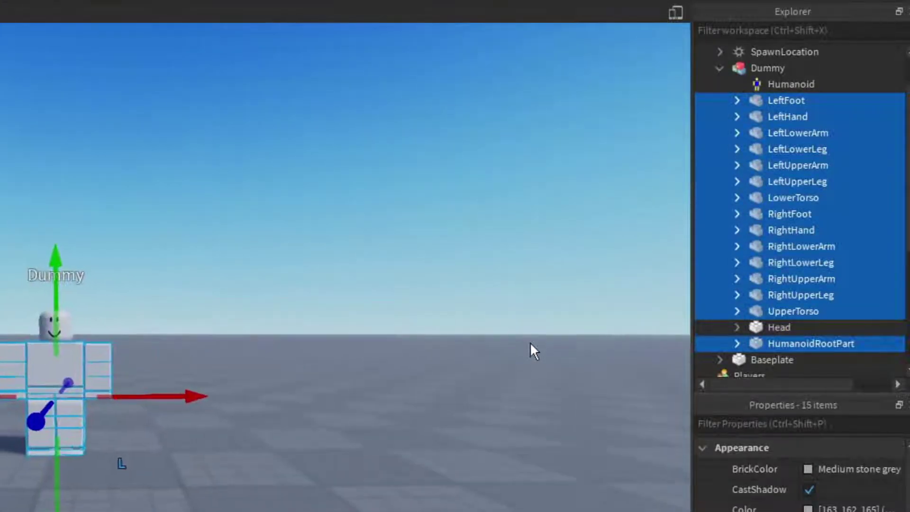
right_click_drag(530, 342, 529, 342)
scroll(529, 342, "down", 1)
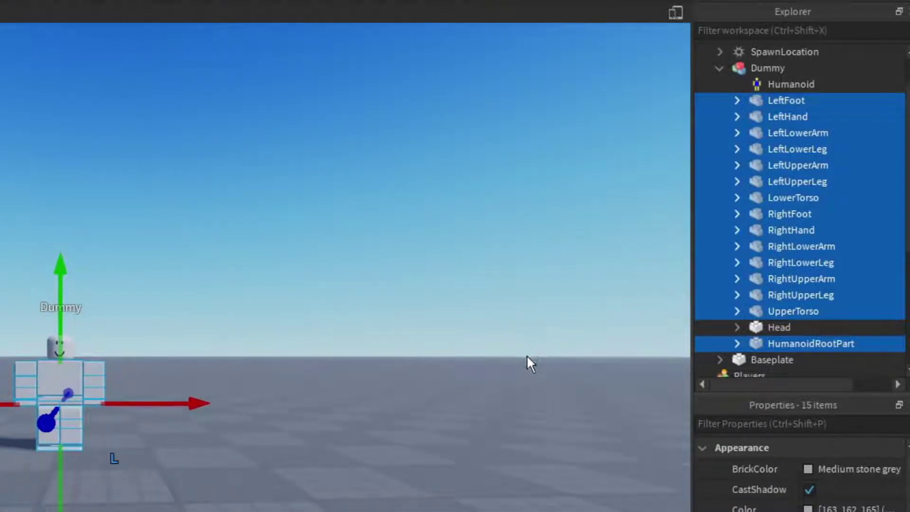
right_click(757, 207)
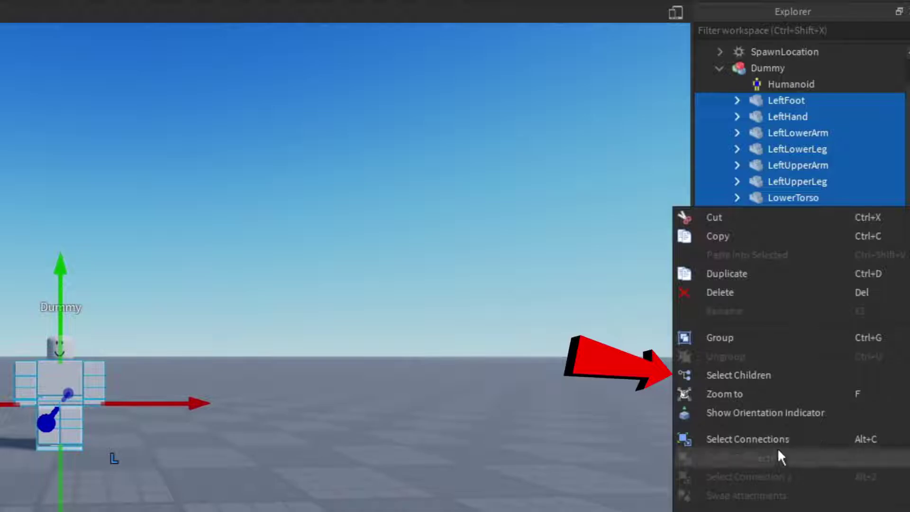
left_click(775, 370)
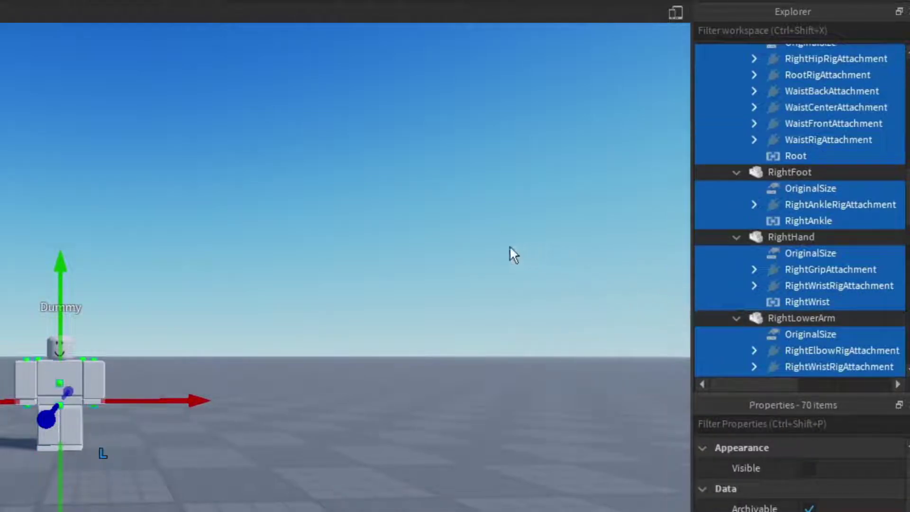
key("f")
right_click_drag(487, 248, 486, 247)
key("d")
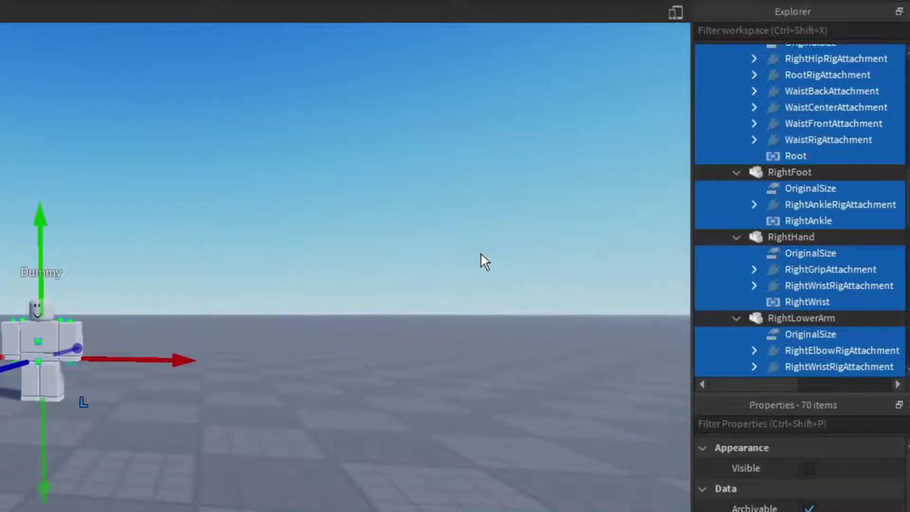
left_click(480, 252)
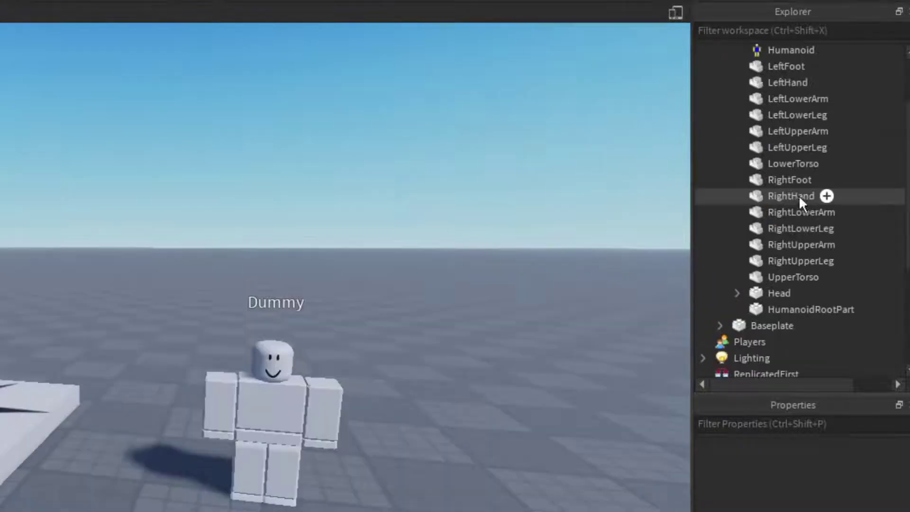
Delete everything inside the Dummy's Head except the Mesh, including the attachments, OriginalSize, face and Neck
scroll(781, 95, "up", 2)
scroll(777, 156, "down", 4)
left_click(736, 190)
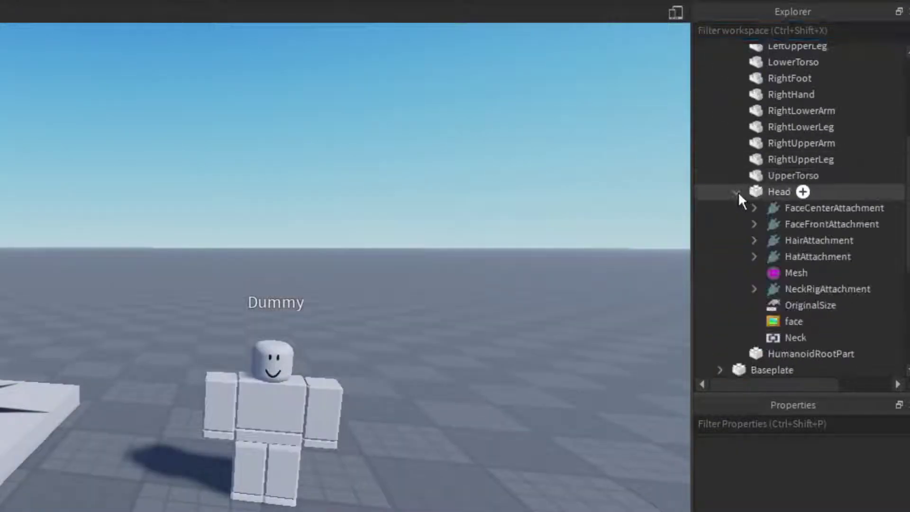
scroll(758, 187, "down", 2)
left_click(797, 117)
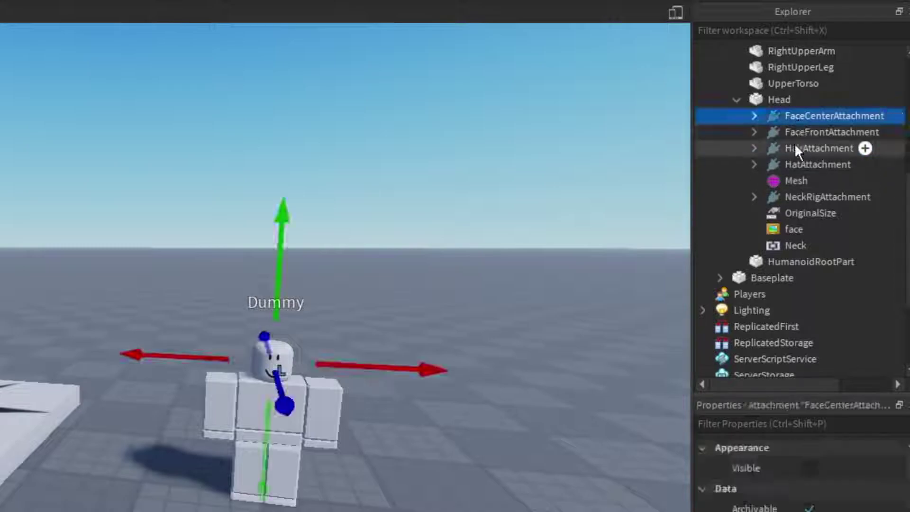
left_click(789, 247, "shift")
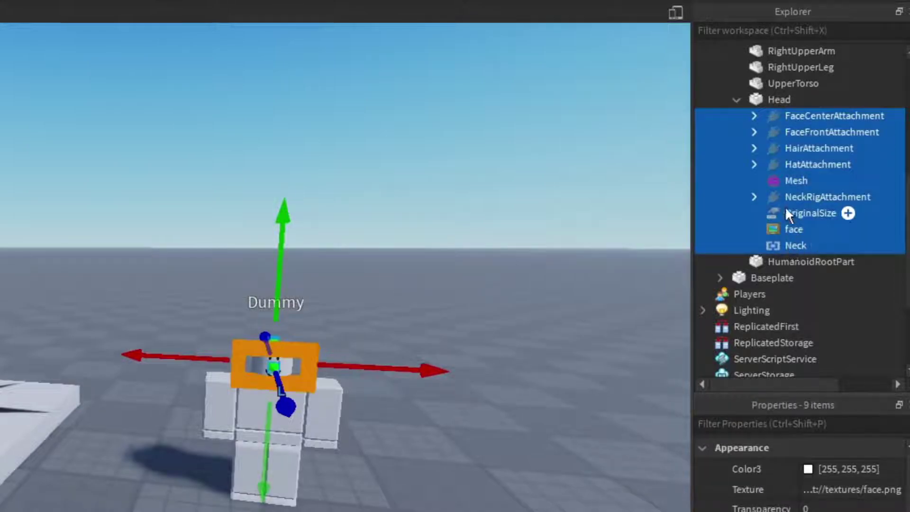
left_click(783, 180, "ctrl")
right_click_drag(545, 206, 546, 206)
scroll(546, 206, "down", 2)
scroll(213, 349, "up", 3)
scroll(213, 350, "up", 3)
right_click_drag(314, 334, 319, 290)
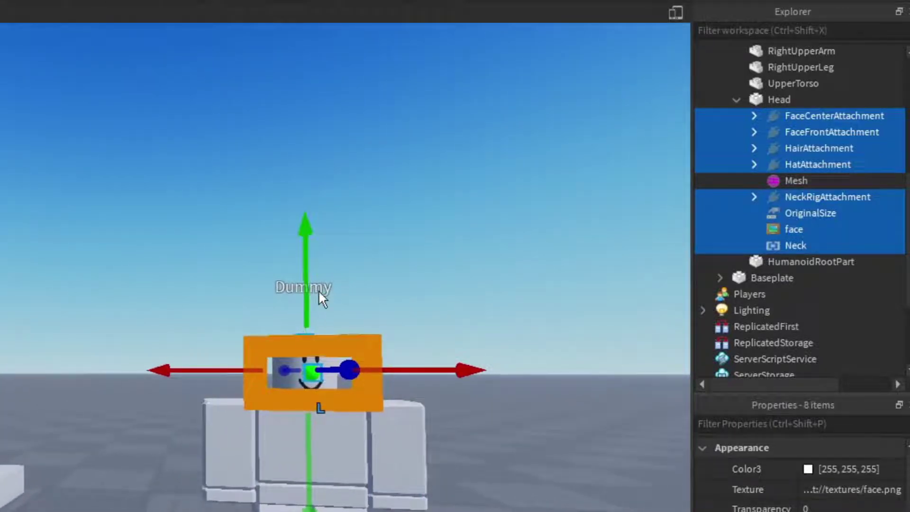
key("Delete")
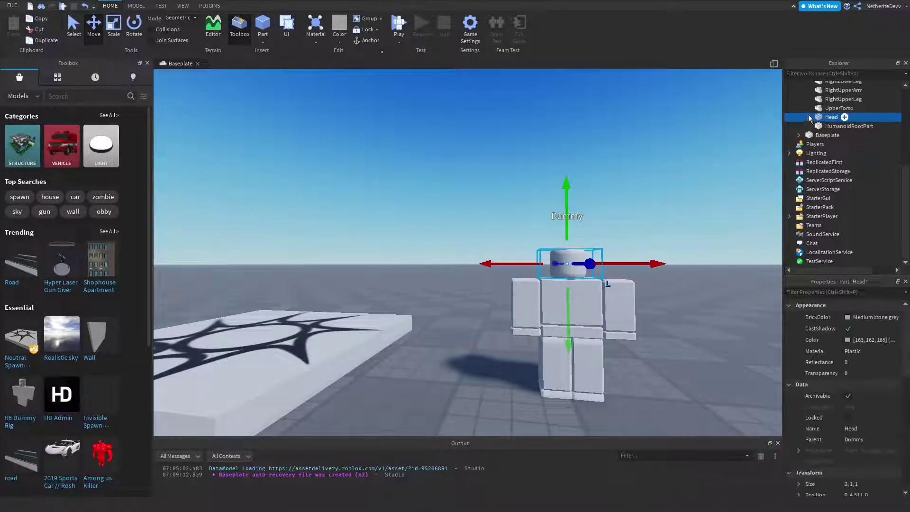
left_click(663, 215)
scroll(664, 213, "up", 3)
right_click_drag(665, 213, 664, 213)
scroll(664, 212, "down", 3)
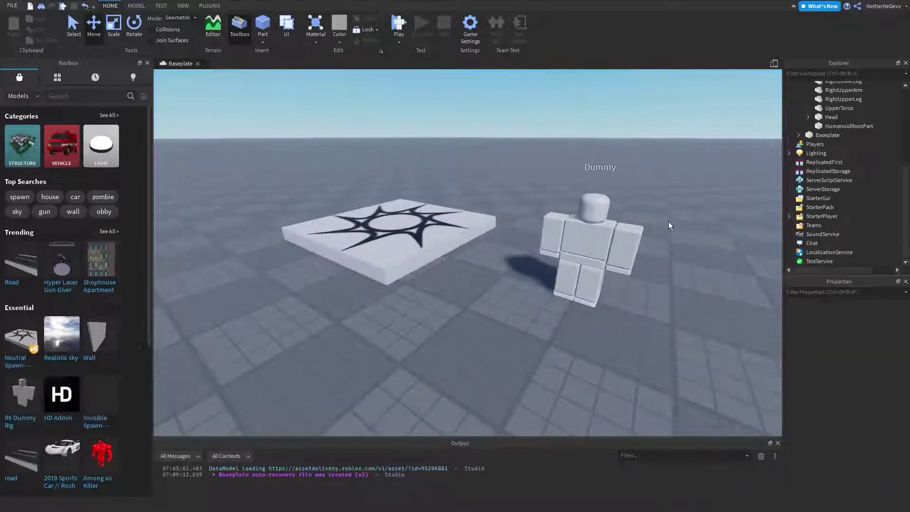
scroll(735, 298, "down", 3)
right_click_drag(735, 299, 735, 298)
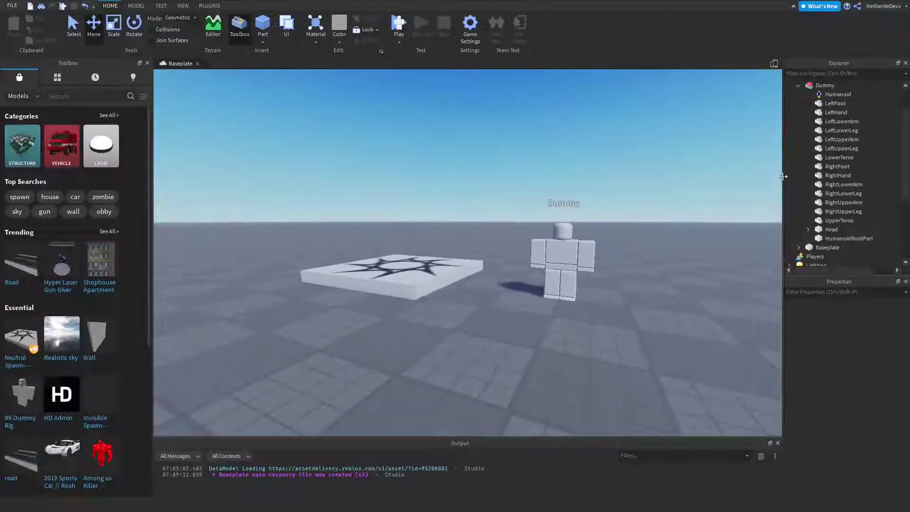
Export the Dummy model as an OBJ file named TutorialDummy in the Desktop's Blender folder
left_click(769, 8)
right_click(767, 7)
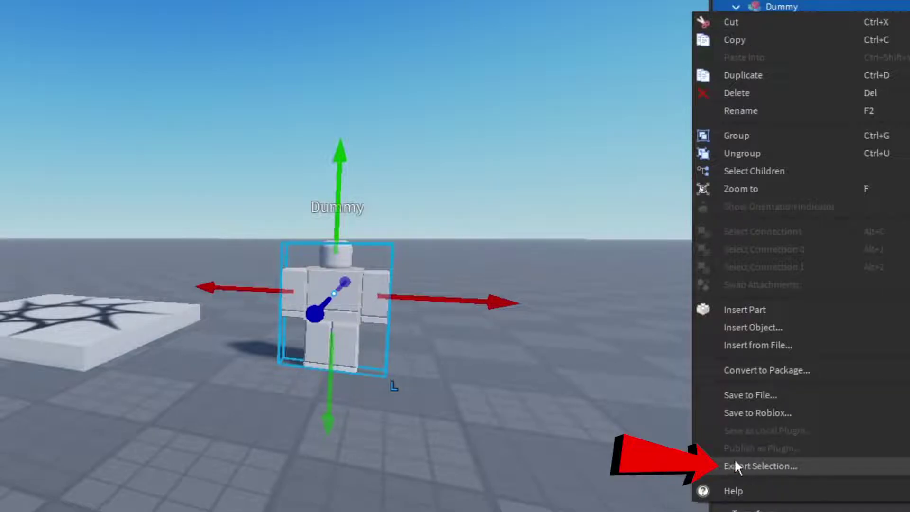
left_click(732, 466)
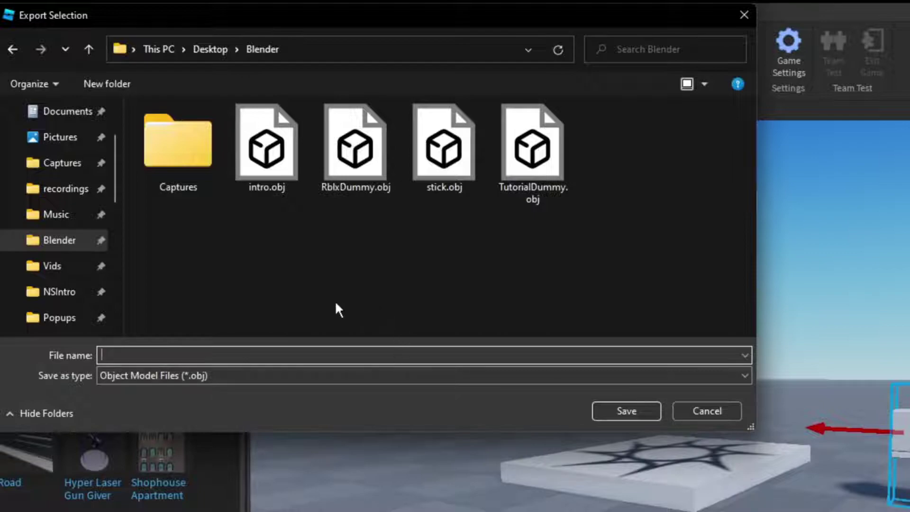
type("TutorialDummy")
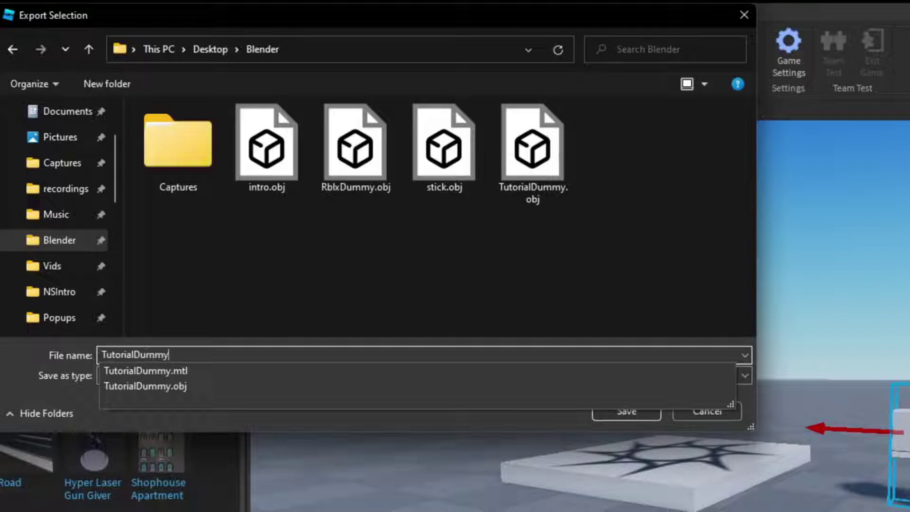
left_click(530, 411)
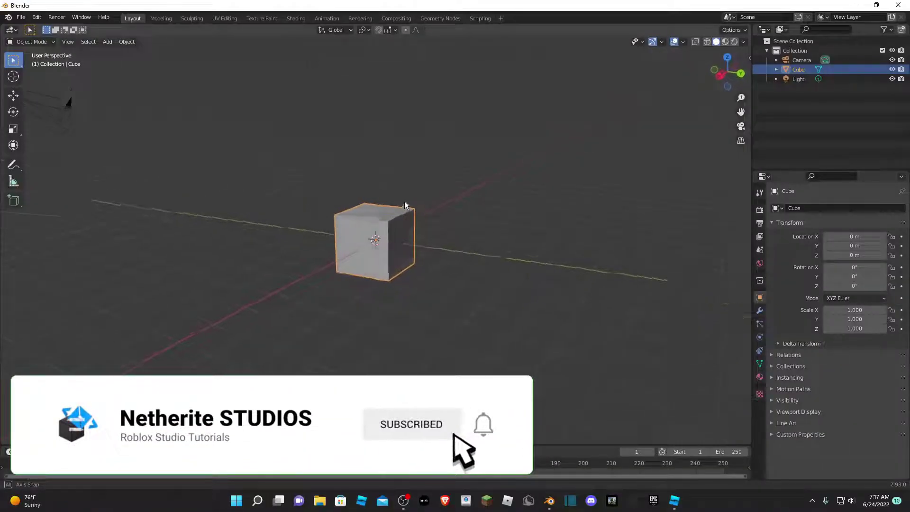
Switch to Blender and delete the default Camera, Cube and Light from the scene
middle_click_drag(404, 200, 815, 209)
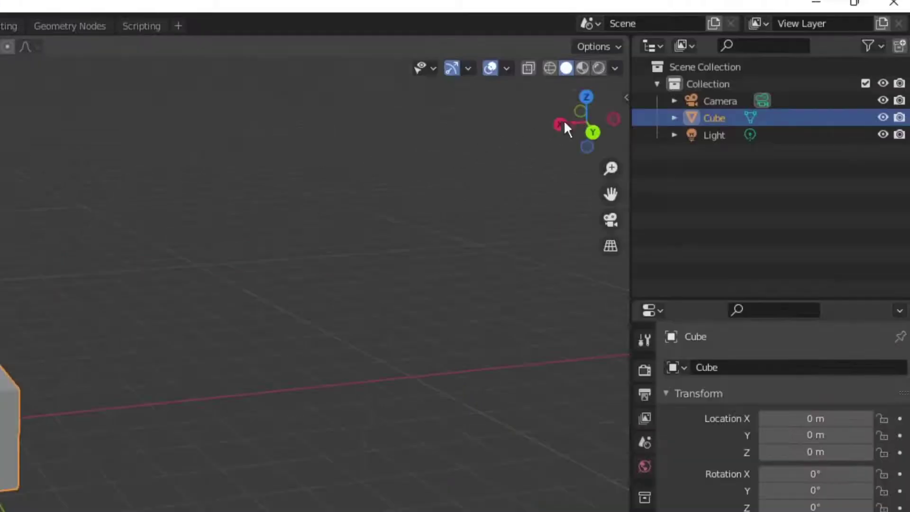
left_click(789, 59)
left_click(709, 118, "ctrl")
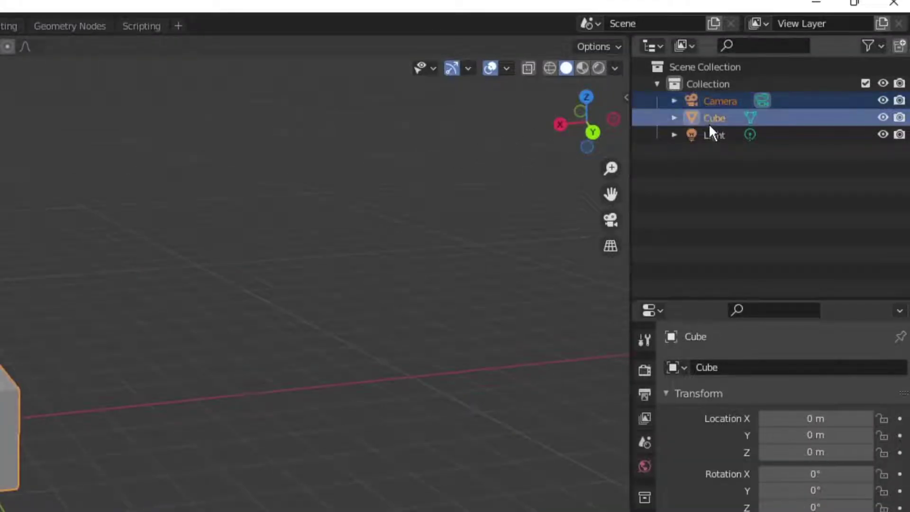
left_click(708, 133, "ctrl")
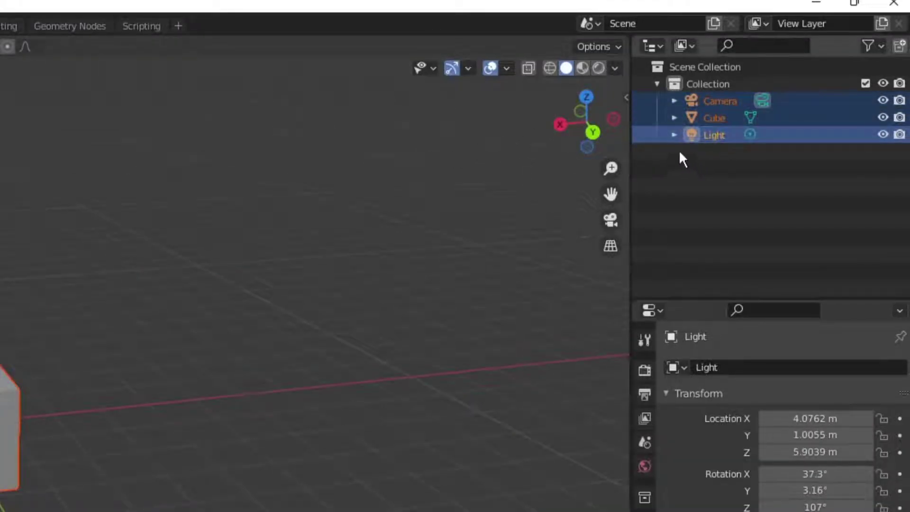
right_click(711, 108)
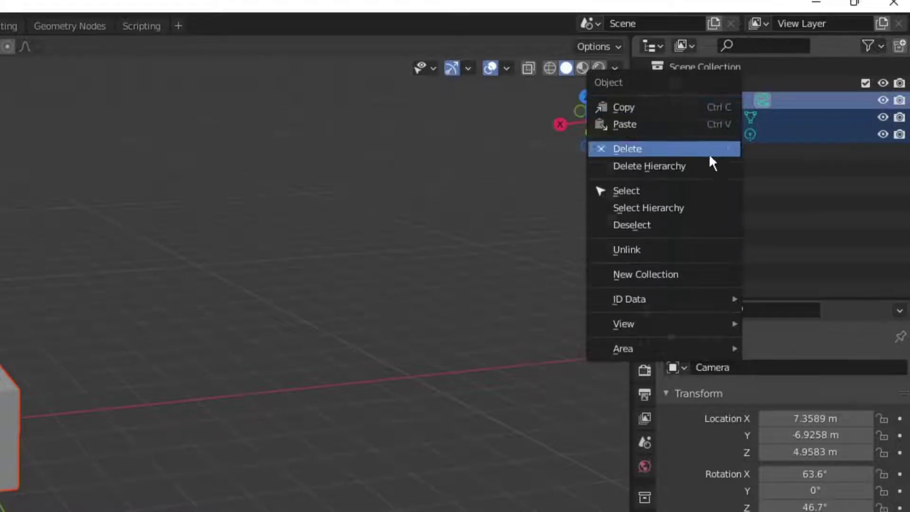
left_click(649, 148)
right_click(176, 347)
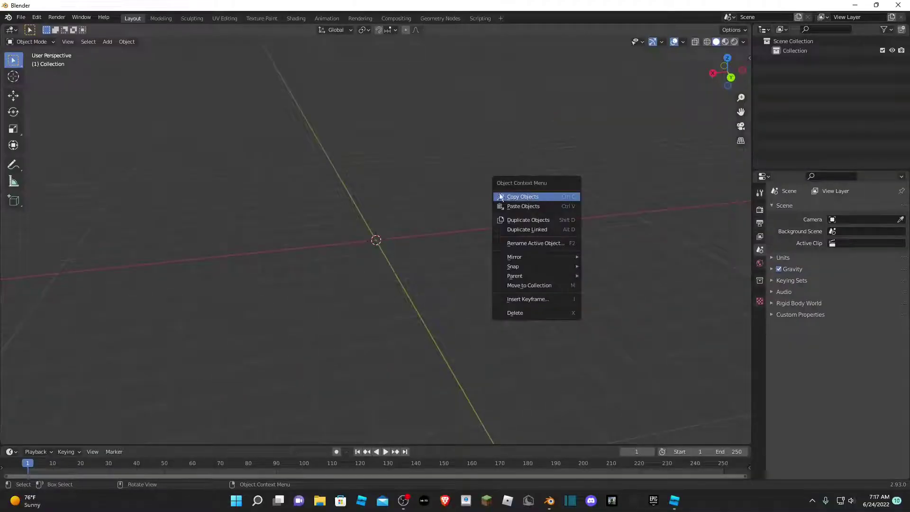
Import TutorialDummy.obj from the Blender folder as a Wavefront OBJ with the default import options
middle_click_drag(422, 205, 487, 181, "alt")
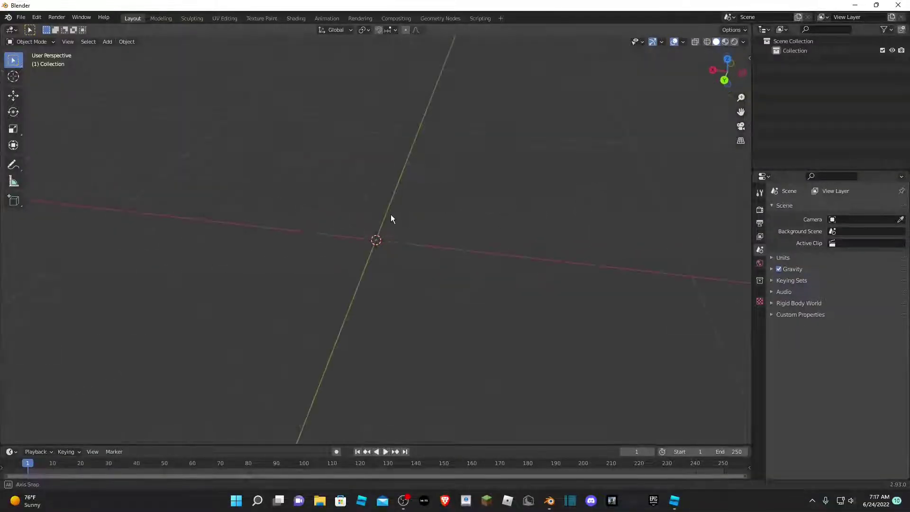
middle_click_drag(390, 214, 386, 217)
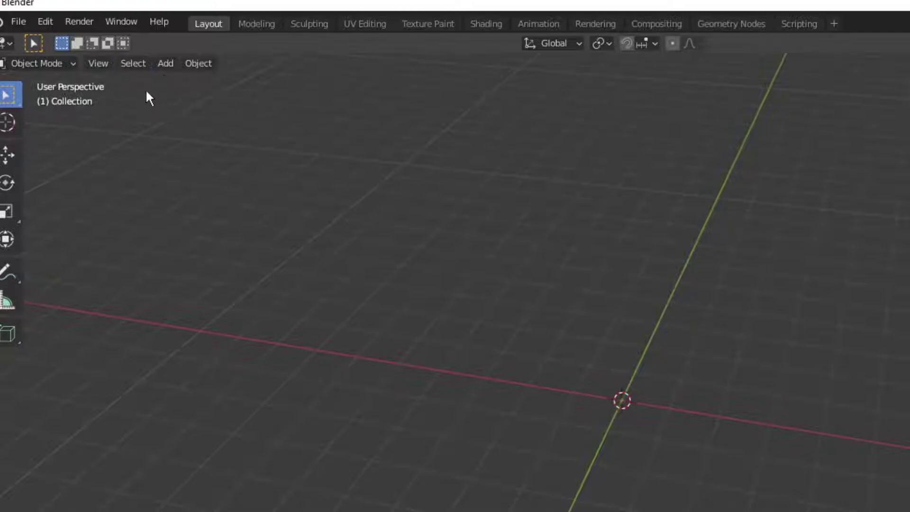
left_click(18, 22)
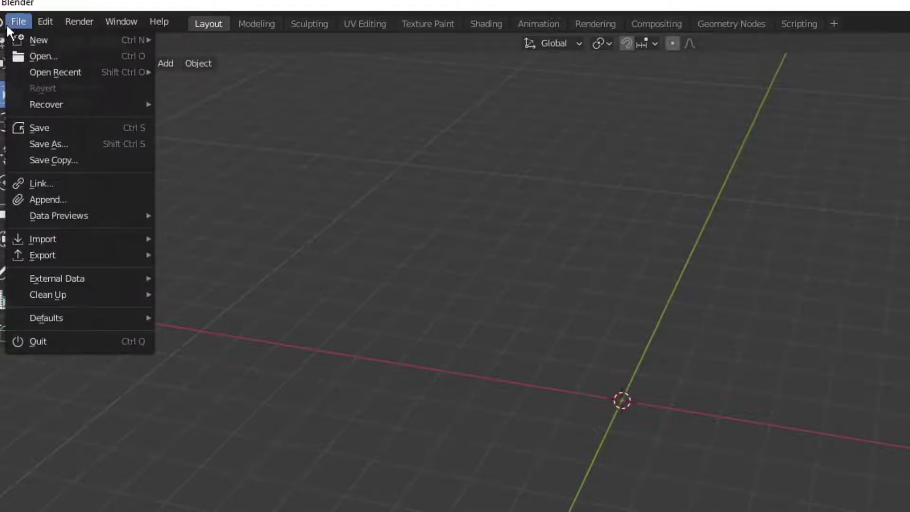
mouse_move(76, 242)
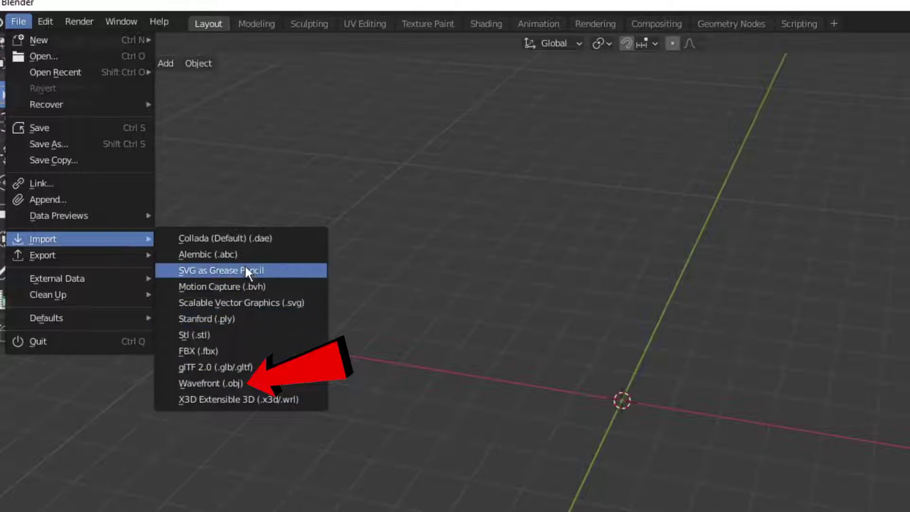
left_click(263, 392)
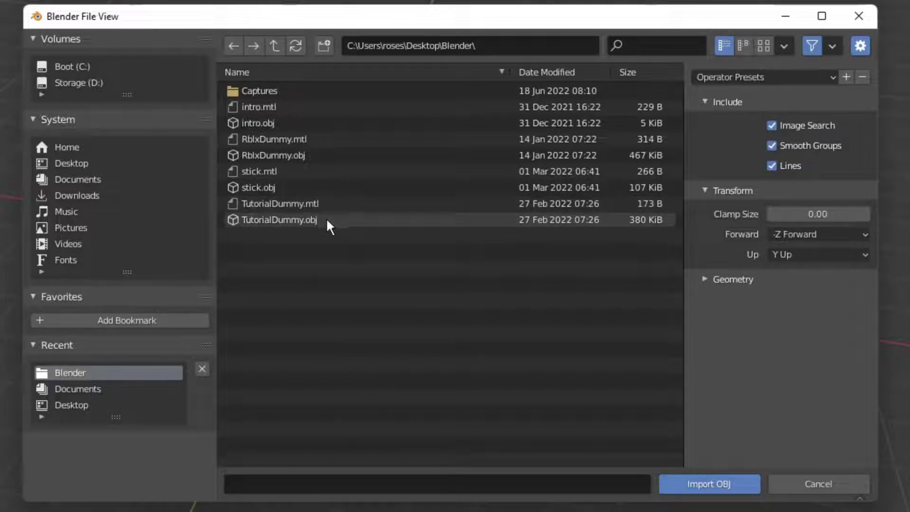
left_click(295, 220)
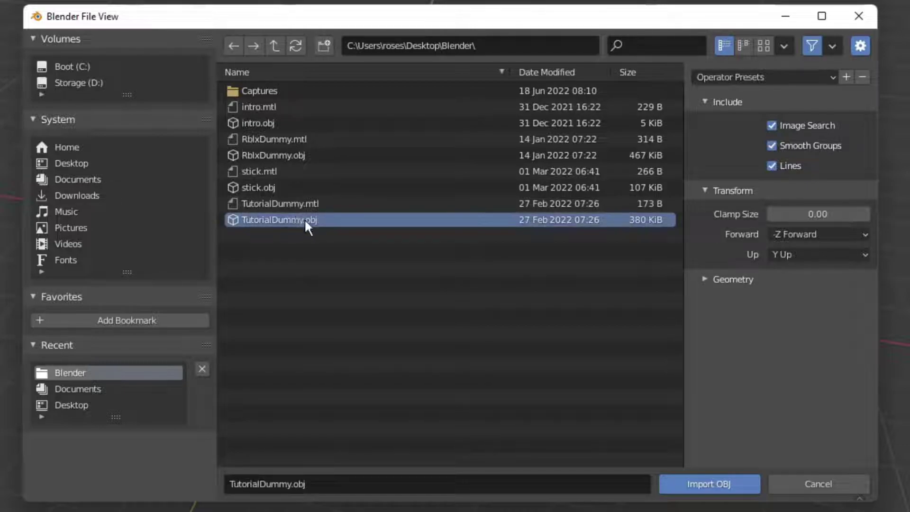
left_click(718, 483)
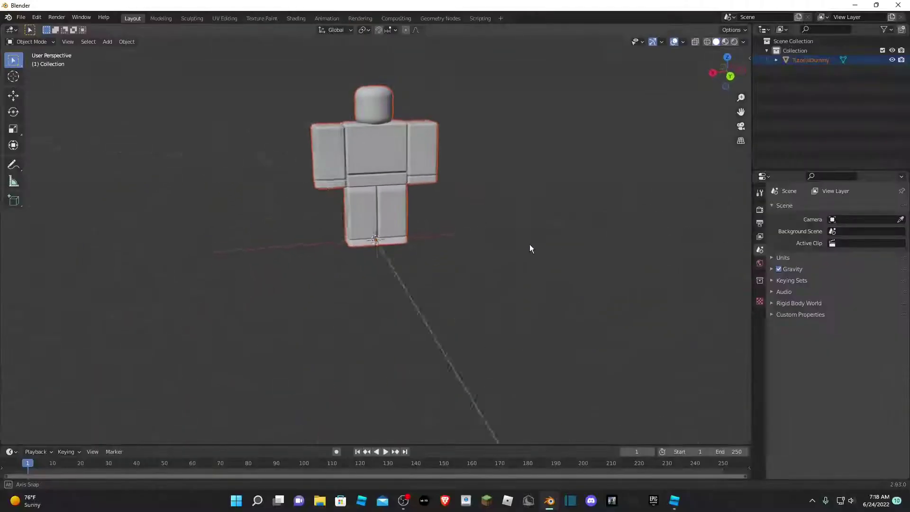
Deselect the imported TutorialDummy and add a cube mesh to the scene
middle_click_drag(529, 243, 291, 209)
left_click(291, 209)
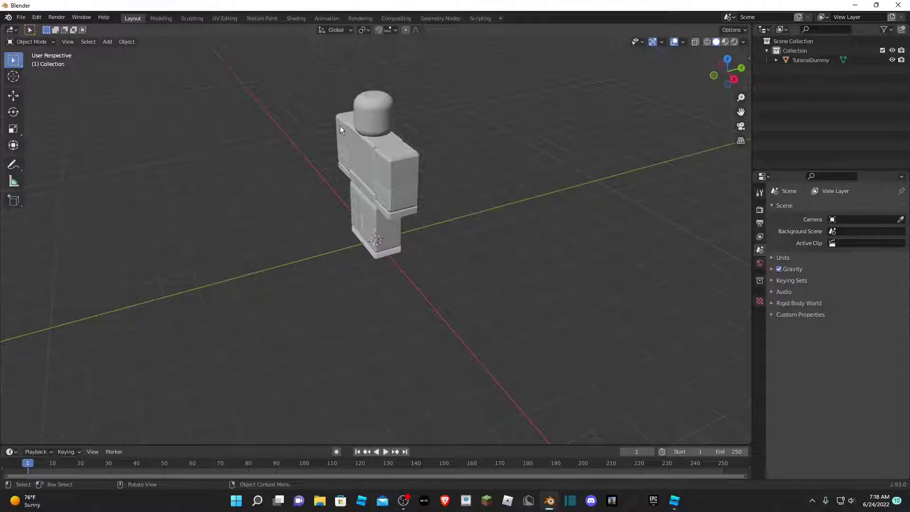
middle_click_drag(337, 131, 369, 216)
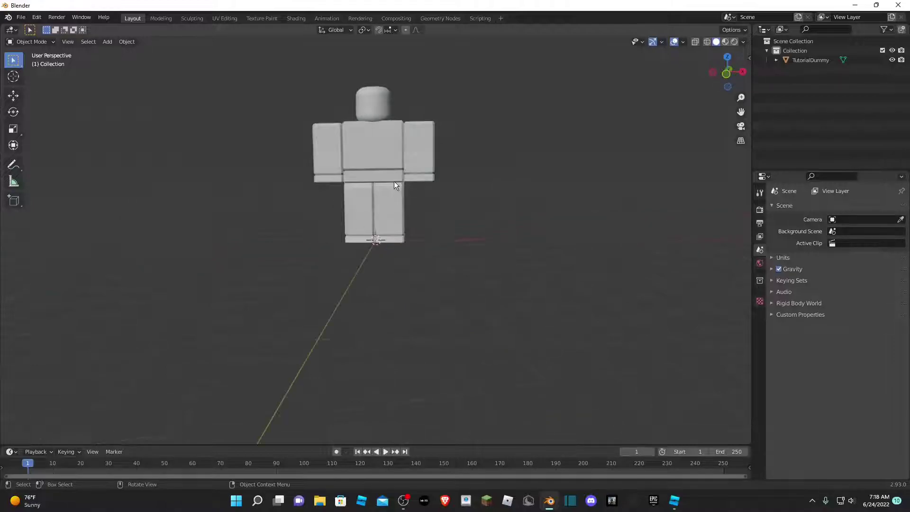
key("shift+a")
mouse_move(385, 154)
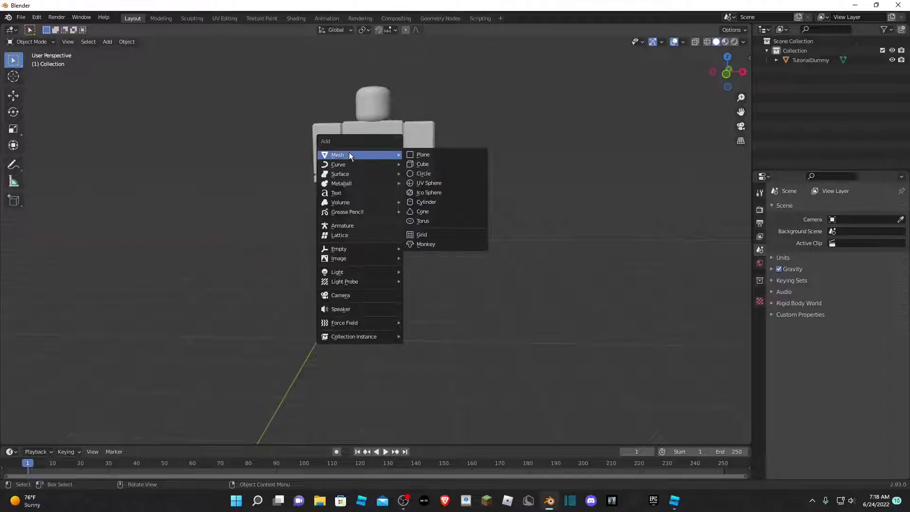
left_click(439, 164)
Move the cube behind the Dummy's torso, to about Y -1.41 m and Z 3 m
middle_click_drag(463, 195, 389, 240)
key("shift+space")
key("g")
left_click_drag(356, 231, 388, 235)
mouse_move(428, 206)
middle_mouse_down()
mouse_move(487, 190)
mouse_move(436, 195)
middle_mouse_up()
left_click_drag(417, 204, 418, 114)
middle_click_drag(459, 143, 279, 161)
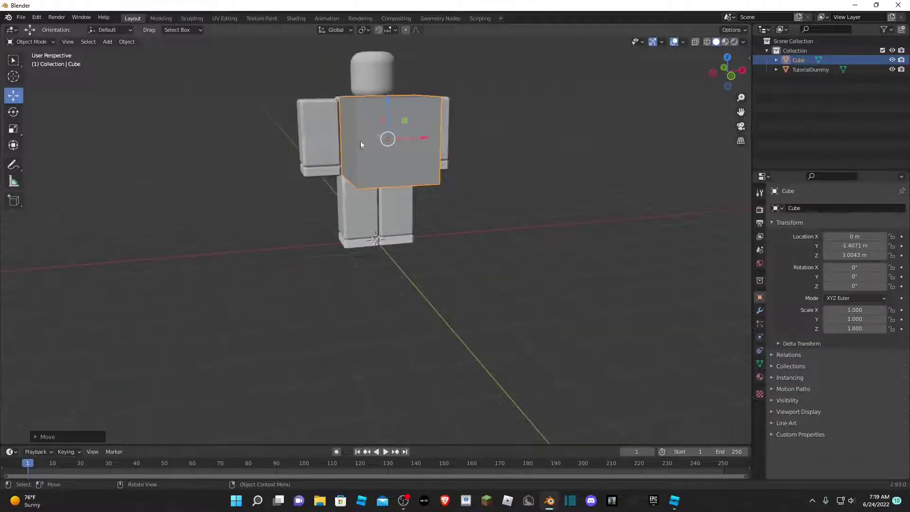
Open the cube for editing in the Modeling workspace, clear its mesh selection and switch to face selection
left_click(168, 18)
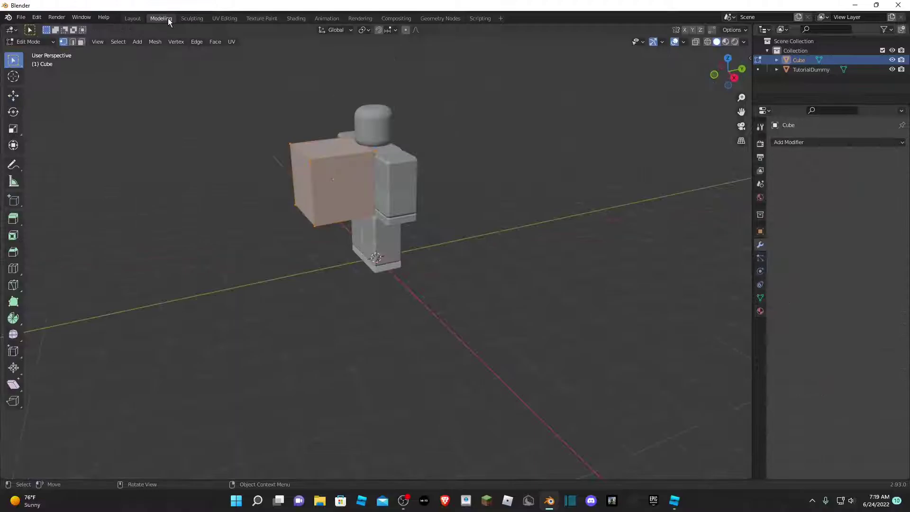
middle_click_drag(331, 143, 202, 130)
left_click(202, 130)
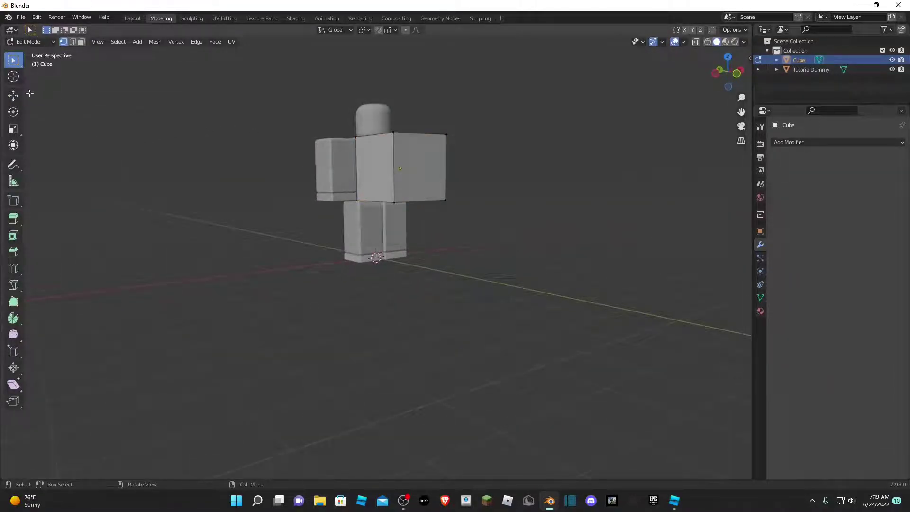
middle_click_drag(252, 248, 248, 249)
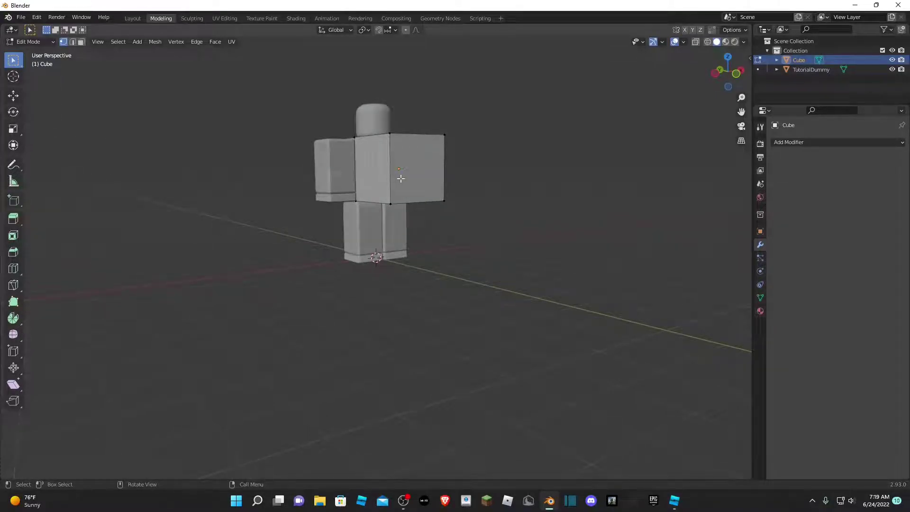
left_click(82, 42)
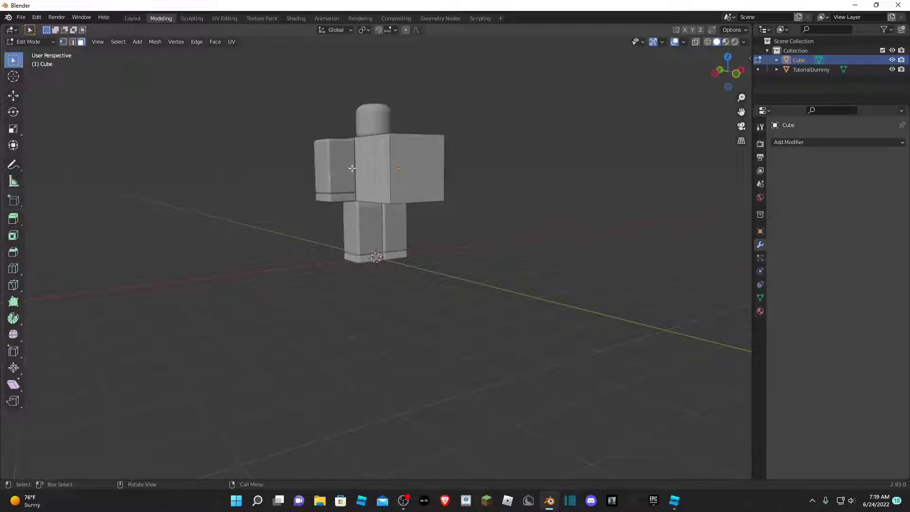
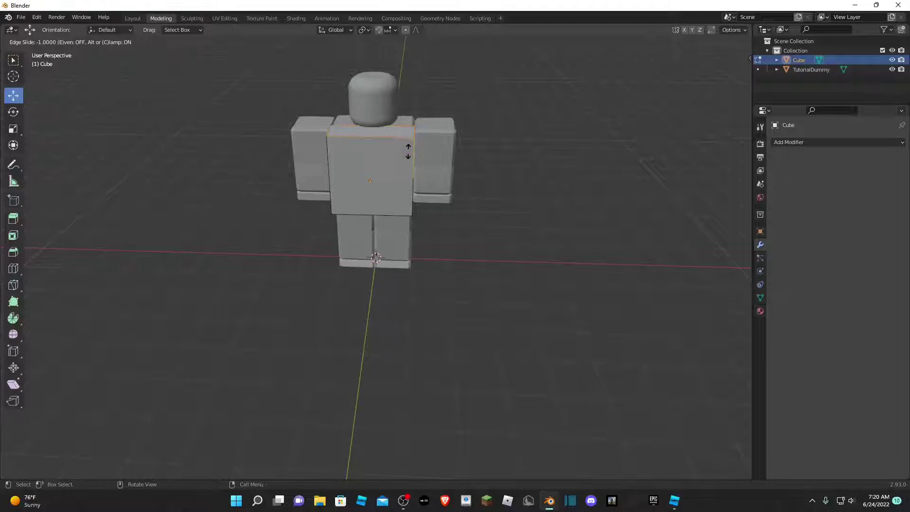
Place a horizontal loop cut around the cube's upper part and move its bottom rear edge up and inward toward the Dummy, excluding X movement
left_click(395, 184)
middle_click_drag(396, 184, 510, 144)
left_click(72, 43)
middle_click_drag(325, 197, 408, 178)
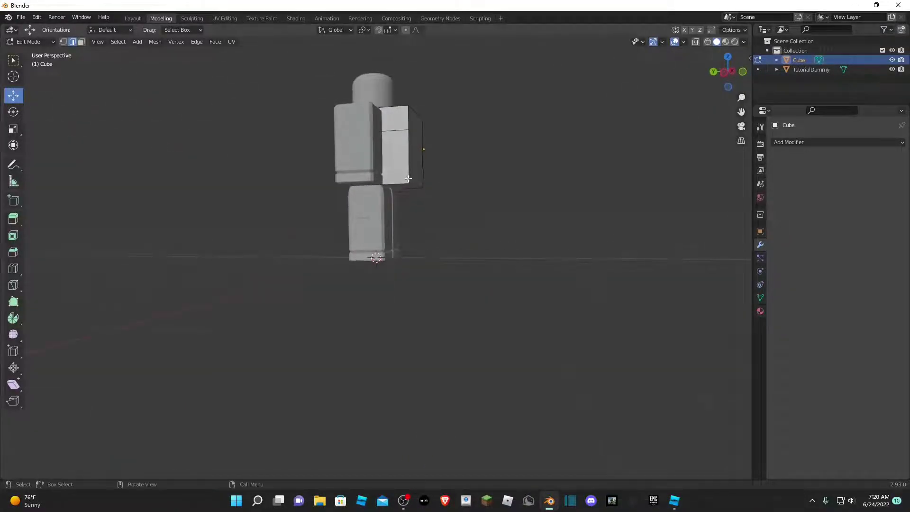
key("g")
key("shift+x")
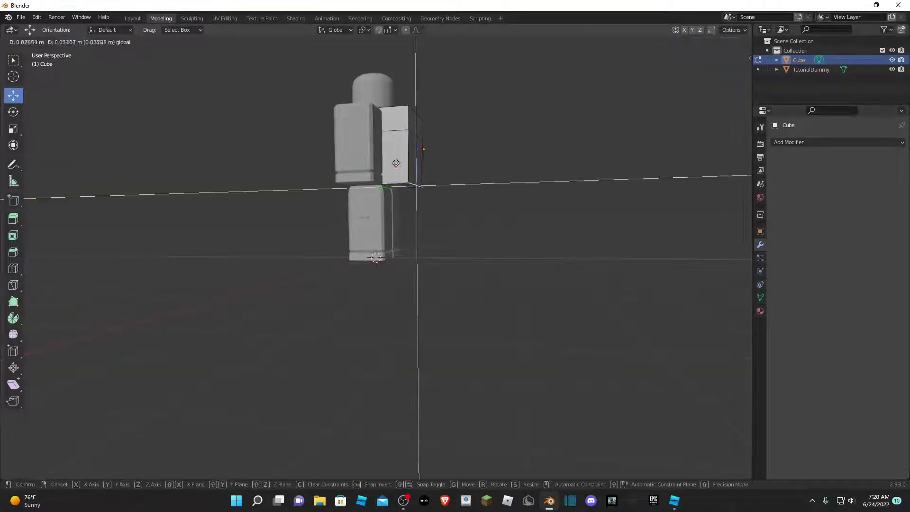
left_click(388, 156)
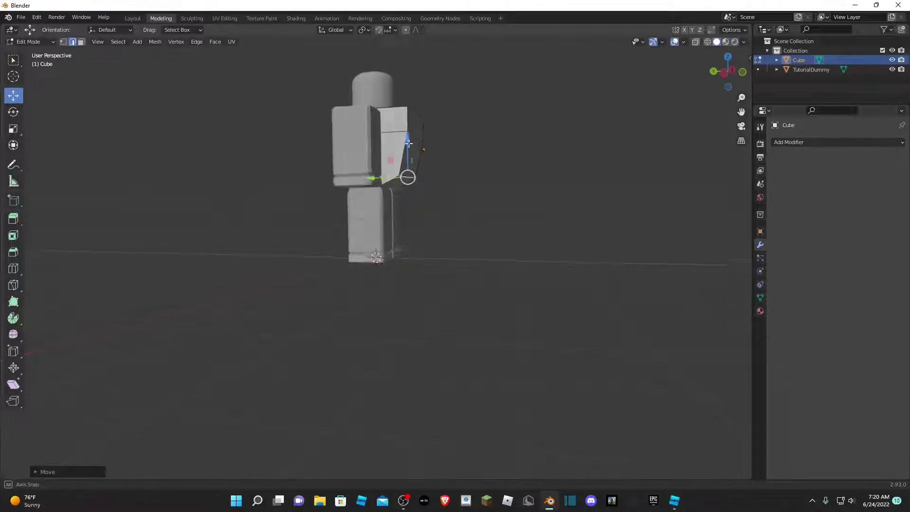
Move the cube's top rear edge inward toward the Dummy so the upper rear face slopes
middle_click_drag(406, 173, 413, 213)
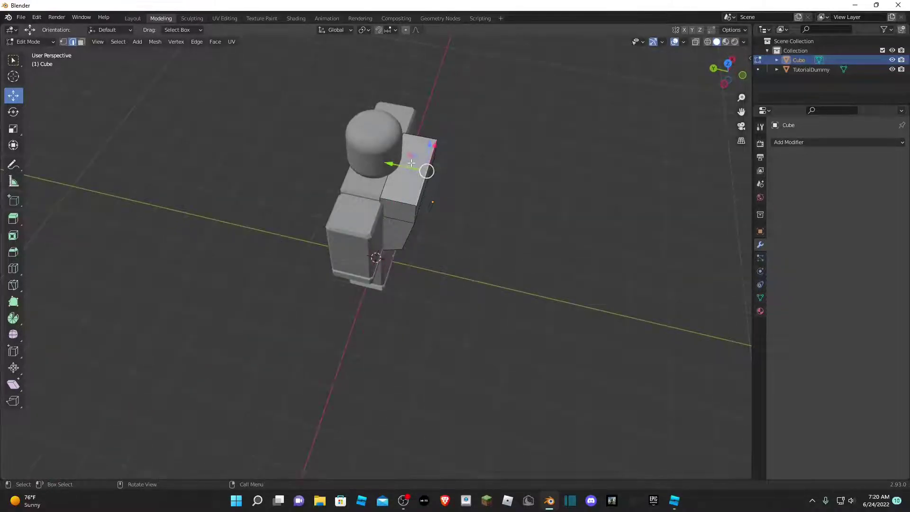
middle_click_drag(426, 169, 360, 140)
key("g")
left_click_drag(360, 140, 356, 140)
middle_click_drag(356, 140, 349, 175)
left_click_drag(349, 174, 341, 172)
middle_click_drag(341, 173, 265, 144)
Extrude the rear face below the loop cut and scale the new face down
left_click(422, 148)
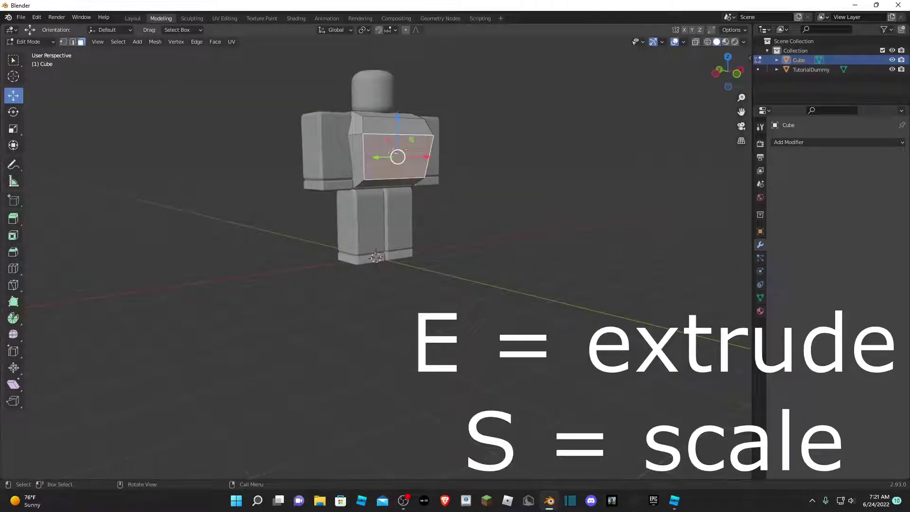
middle_click_drag(393, 152, 497, 194)
key("e")
left_click(503, 196)
key("s")
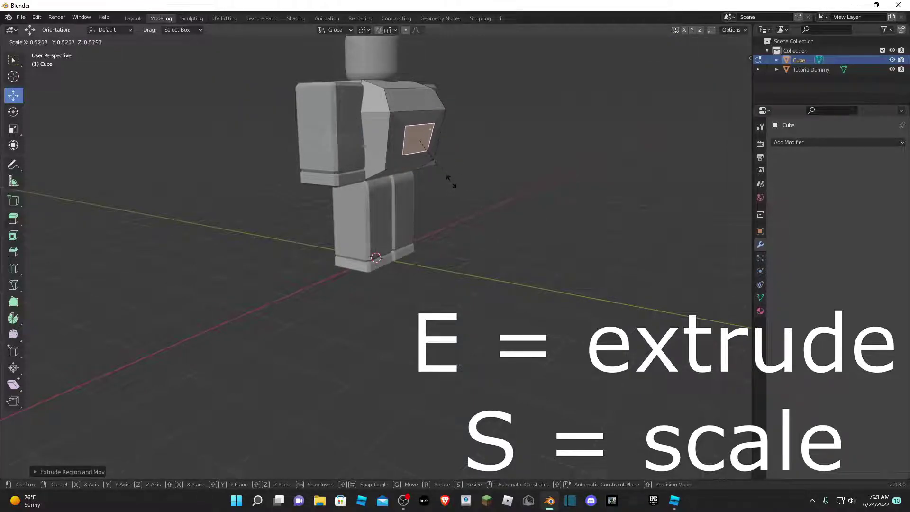
left_click(473, 189)
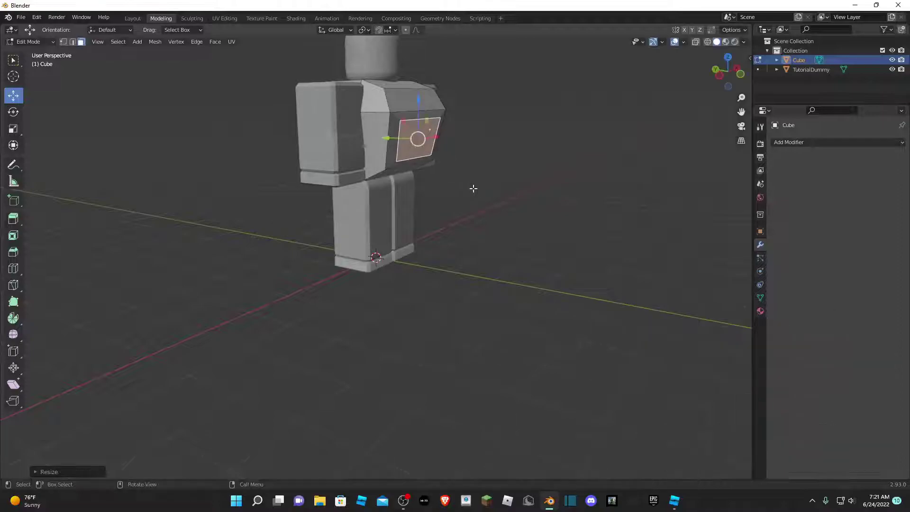
Extrude the scaled-down rear face again to build a raised panel on the back
middle_click_drag(502, 161, 409, 126)
key("e")
left_click(585, 169)
left_click(589, 161)
Extrude the sloped upper rear face of the accessory and scale the new face down to about 0.74
left_click(388, 116)
key("e")
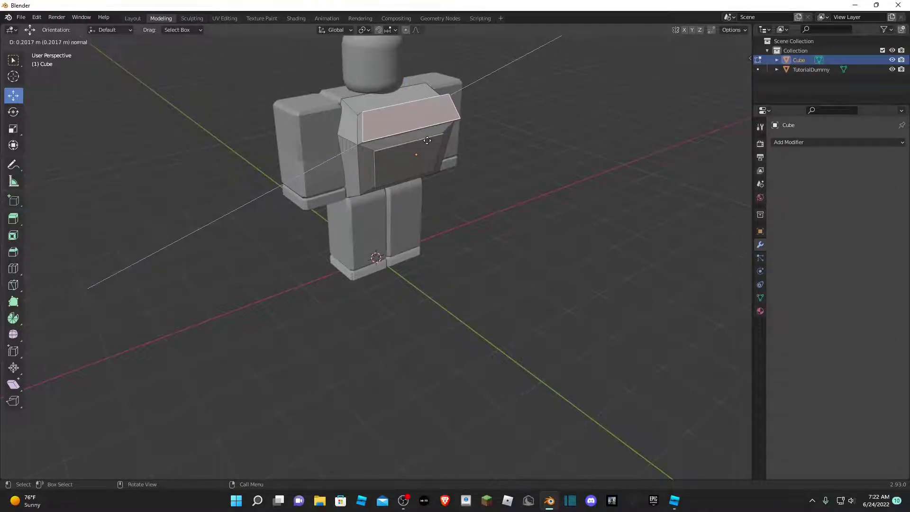
right_click(430, 138)
middle_click_drag(444, 138, 464, 123)
key("e")
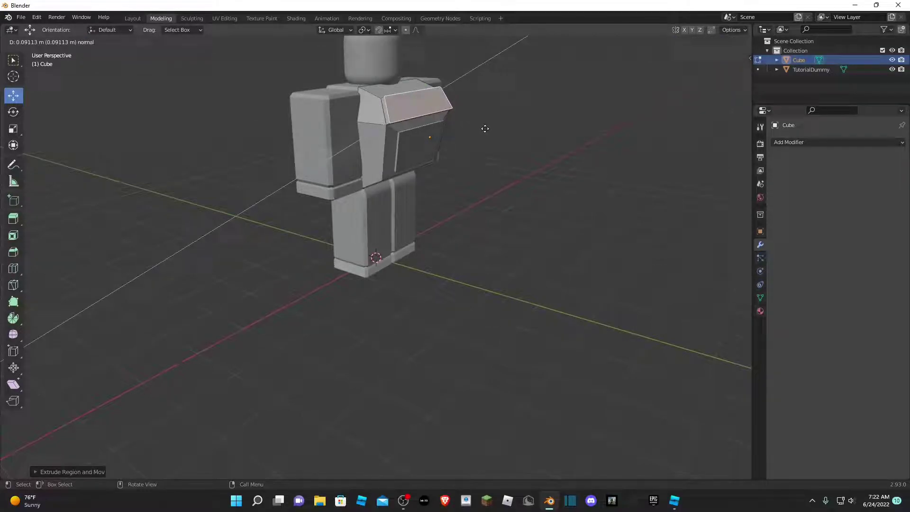
key("s")
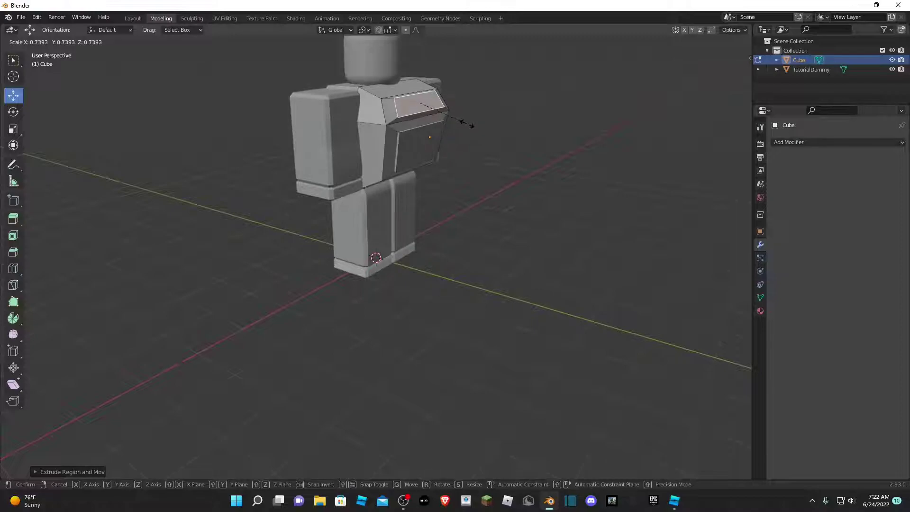
left_click(466, 125)
Extrude the scaled-down upper rear face slightly again to build a second raised panel
middle_click_drag(504, 136, 425, 98)
left_click(424, 97)
key("e")
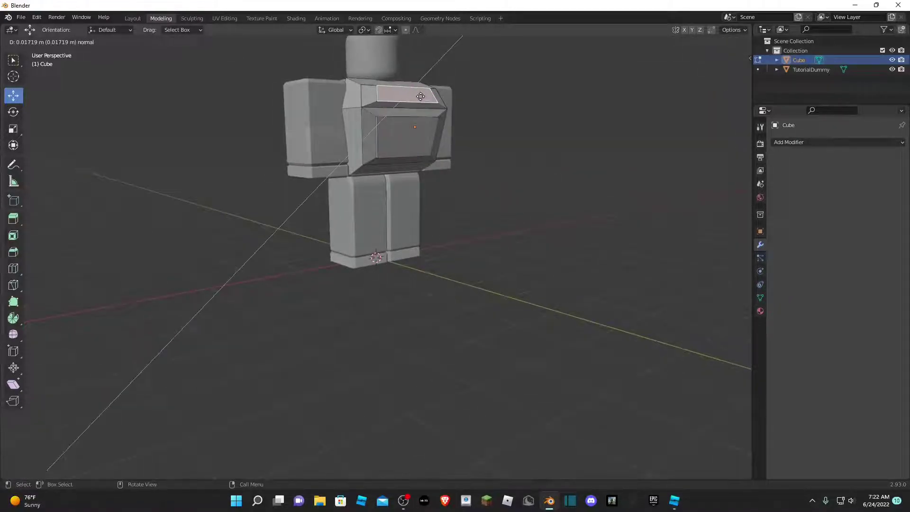
left_click(421, 95)
left_click(527, 128)
Add a horizontal loop cut around the accessory below its upper cut and slide it across the side face
middle_click_drag(528, 128, 598, 126)
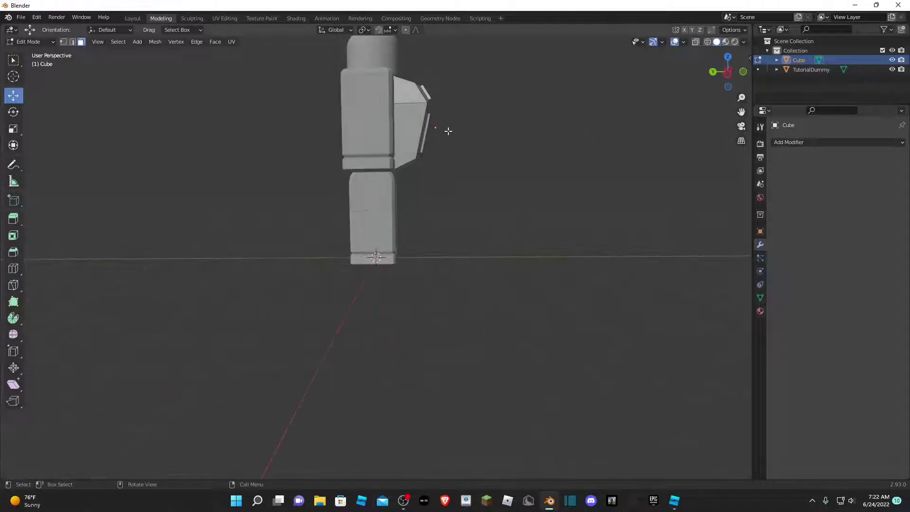
left_click(406, 134)
middle_click_drag(450, 144, 481, 159)
key("ctrl+r")
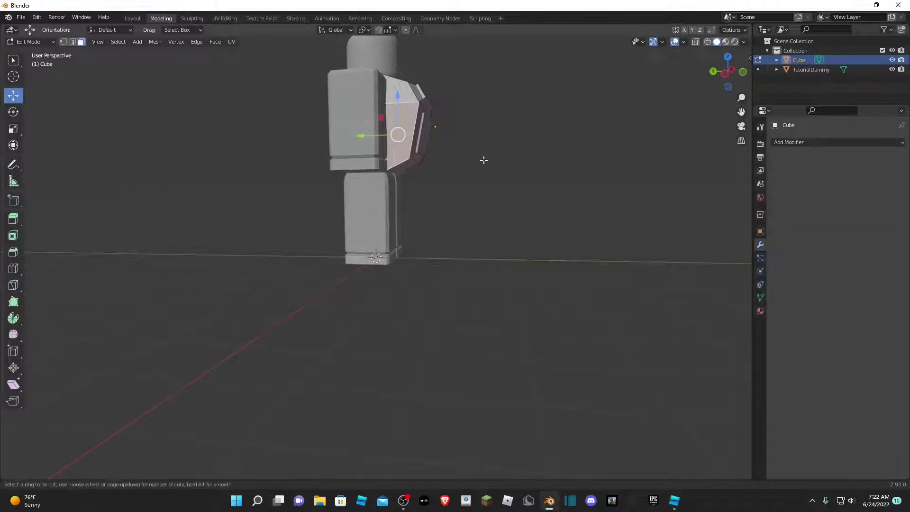
left_click(415, 133)
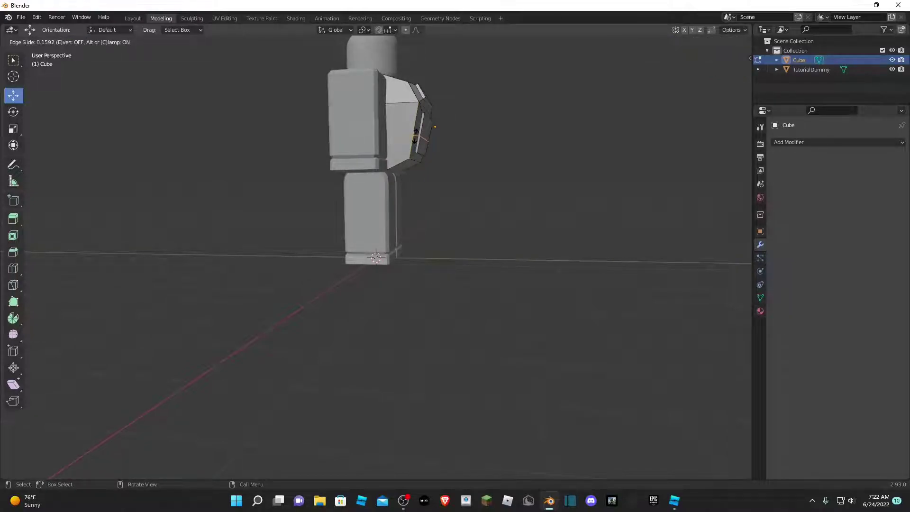
left_click(415, 135)
middle_click_drag(509, 154, 489, 156)
Extrude the lower side face below the new loop cut outward about 0.05 m and scale the extruded face down
left_click(81, 42)
left_click(382, 147)
key("e")
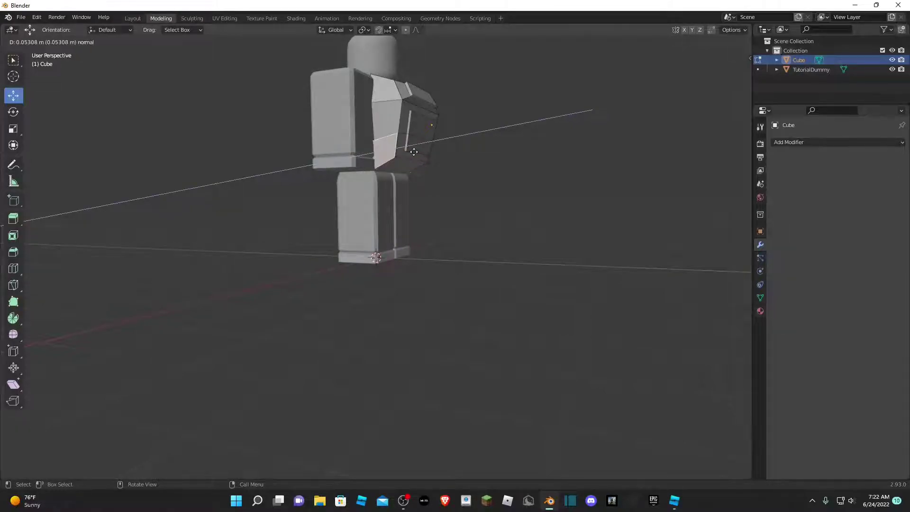
left_click(413, 151)
key("s")
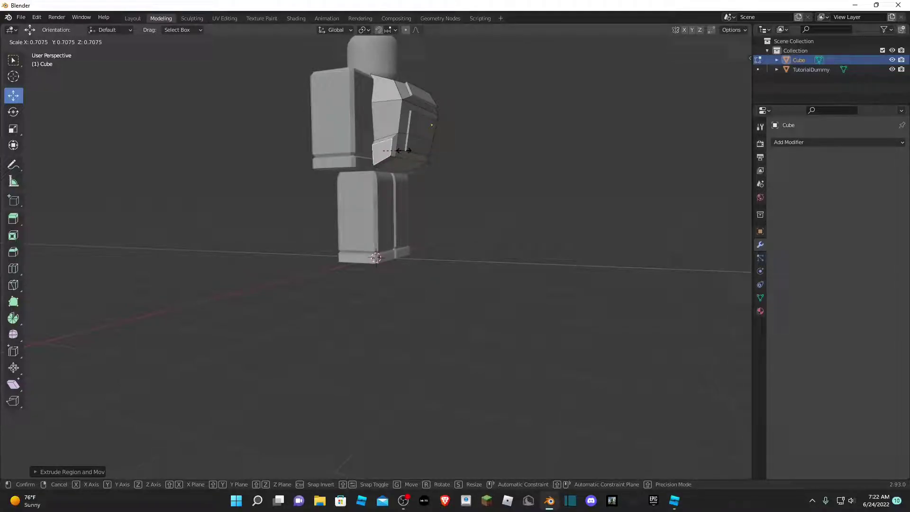
left_click(403, 150)
key("ctrl+z")
mouse_move(403, 151)
middle_mouse_down()
mouse_move(382, 161)
mouse_move(410, 152)
middle_mouse_up()
key("s")
left_click(397, 150)
left_click(473, 169)
mouse_move(473, 168)
middle_mouse_down()
mouse_move(430, 169)
mouse_move(477, 175)
middle_mouse_up()
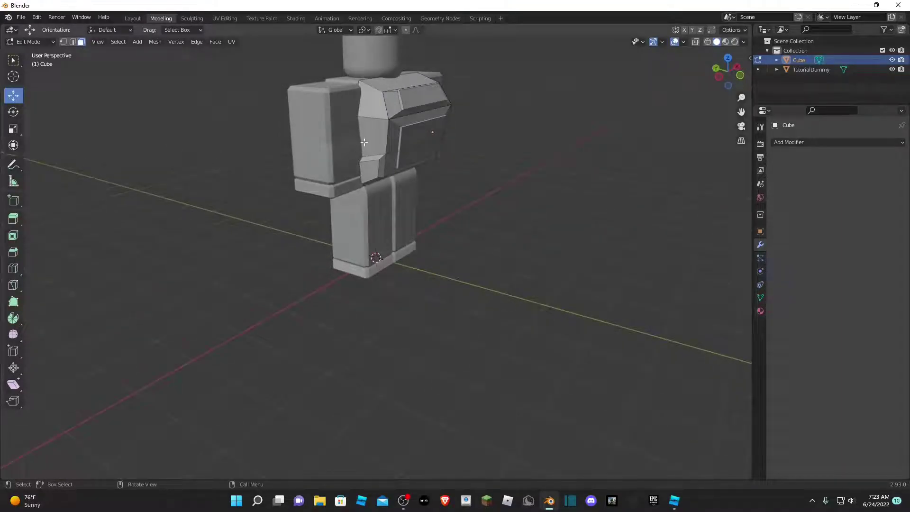
middle_click_drag(396, 201, 226, 233)
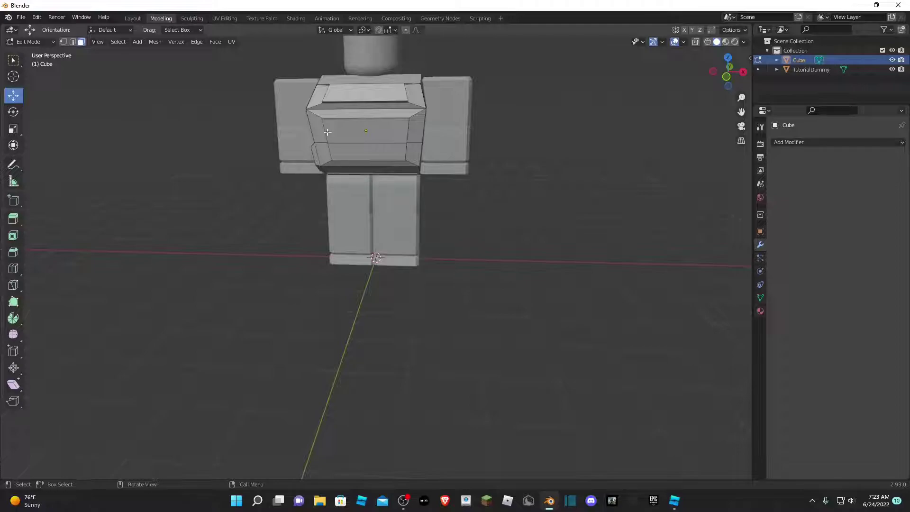
Create a new node-based material for the back accessory cube
left_click(295, 18)
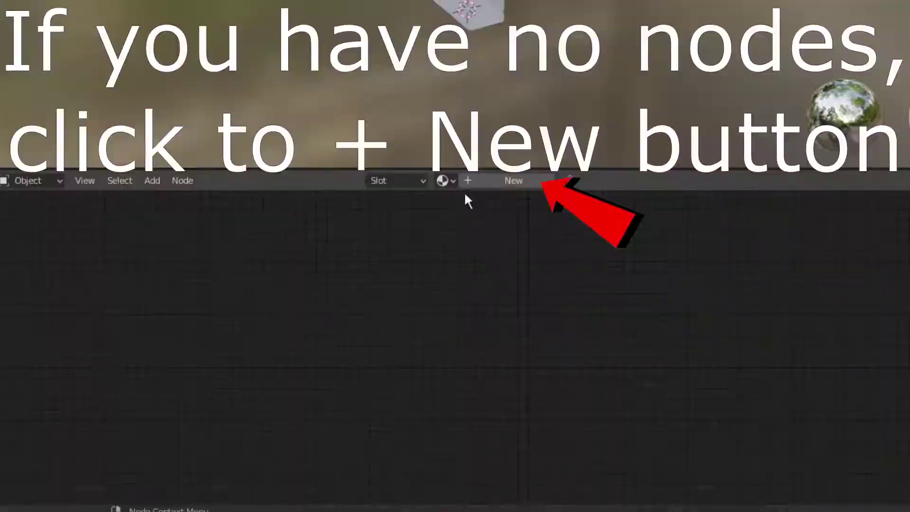
left_click(482, 184)
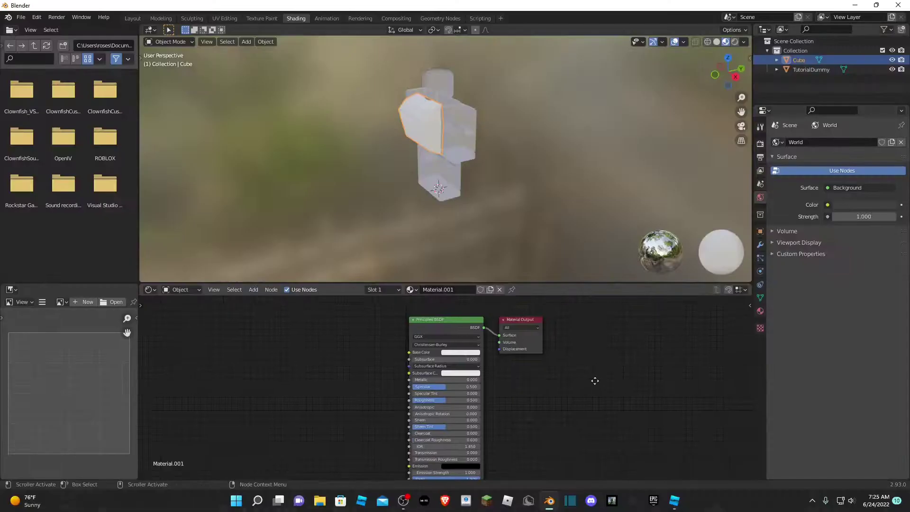
middle_click_drag(732, 334, 754, 334)
middle_click_drag(609, 379, 608, 382)
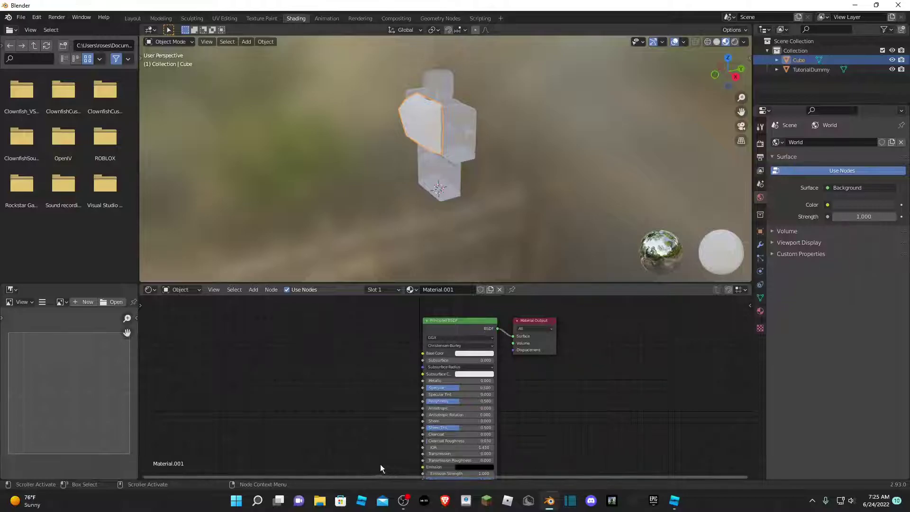
Switch to the Blender folder in File Explorer and examine the colours of ImphenziaPalette01.png enlarged in the image viewer
left_click(325, 501)
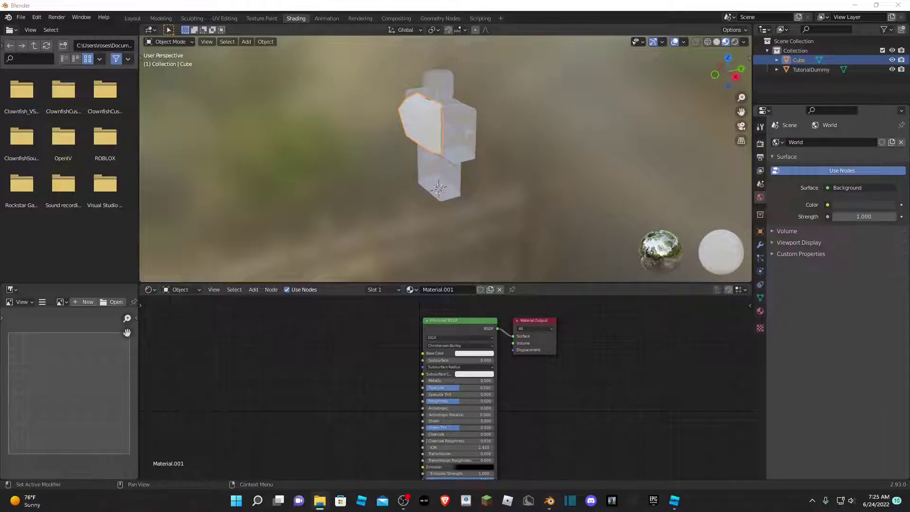
left_click_drag(909, 142, 300, 26)
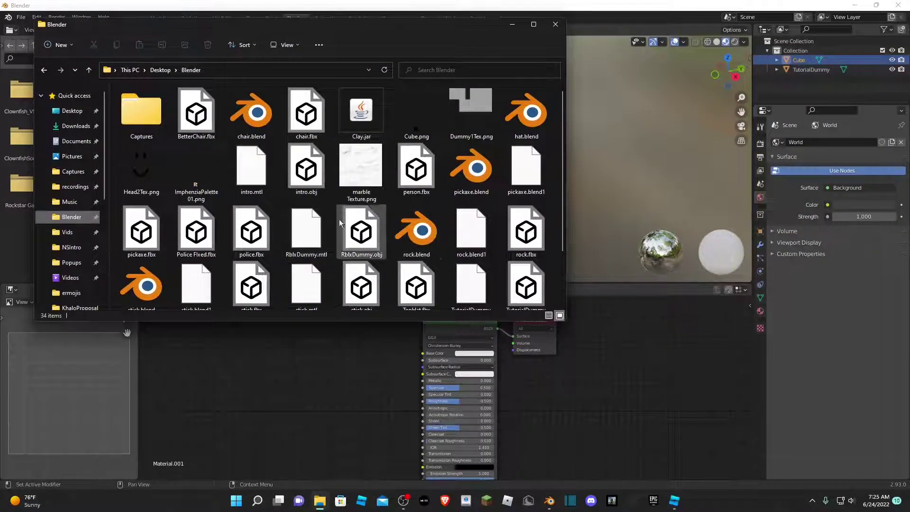
double_click(194, 182)
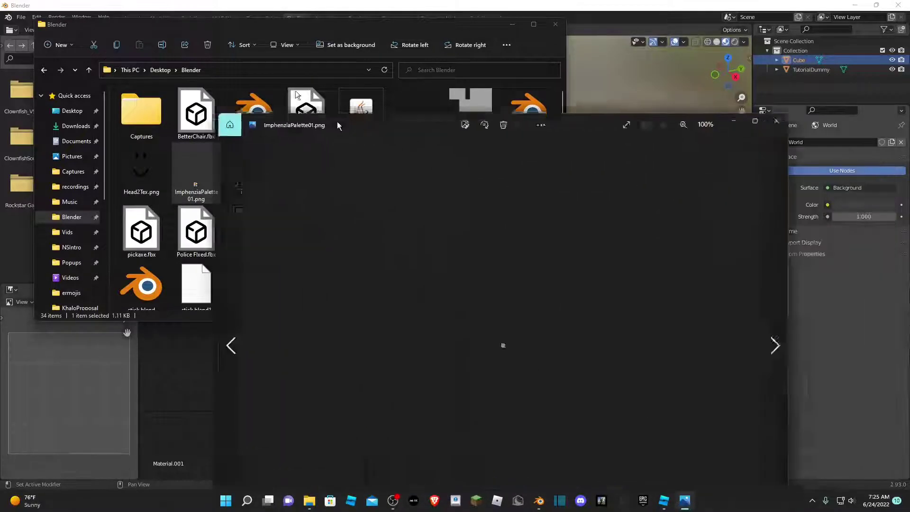
scroll(449, 240, "up", 5)
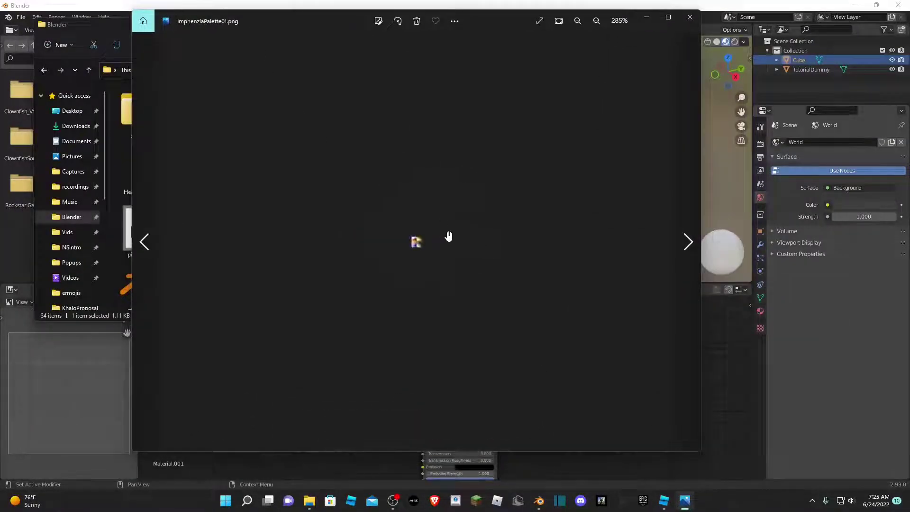
scroll(482, 273, "up", 5)
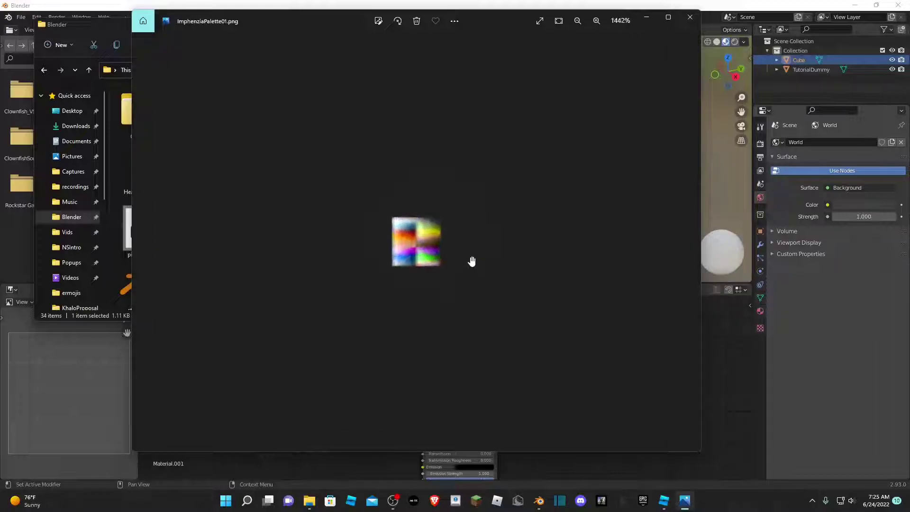
scroll(406, 246, "up", 3)
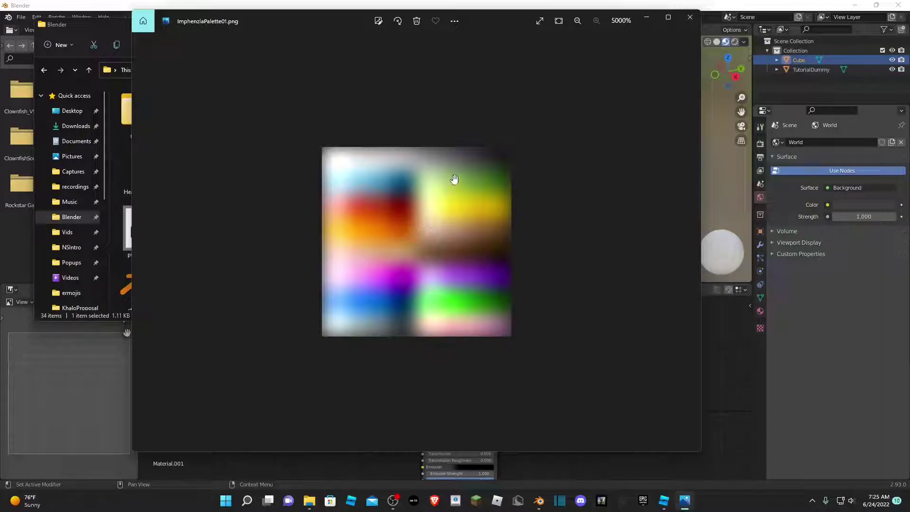
key("ctrl+super+c")
key("ctrl+super+c")
left_click(689, 20)
Add ImphenziaPalette01.png from the folder to the accessory's material as an image texture node and close the folder
left_click_drag(384, 27, 840, 102)
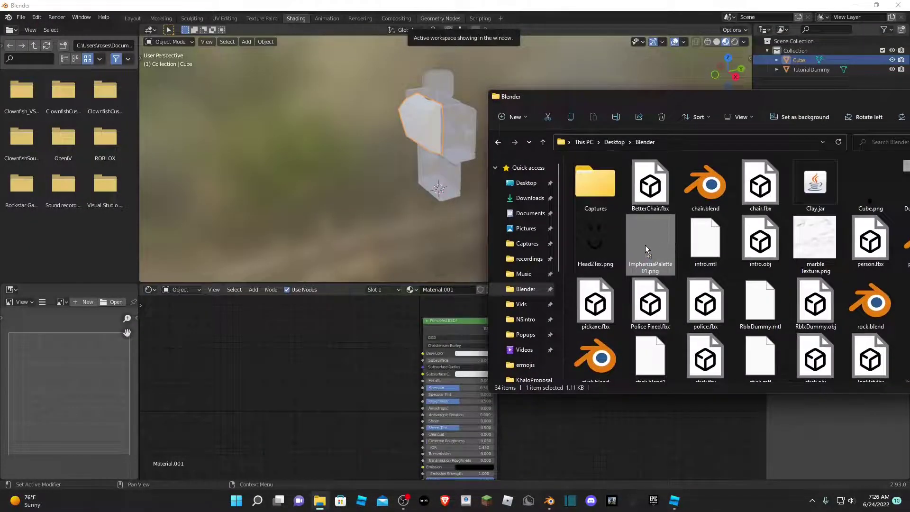
left_click_drag(648, 249, 410, 383)
left_click_drag(351, 366, 349, 336)
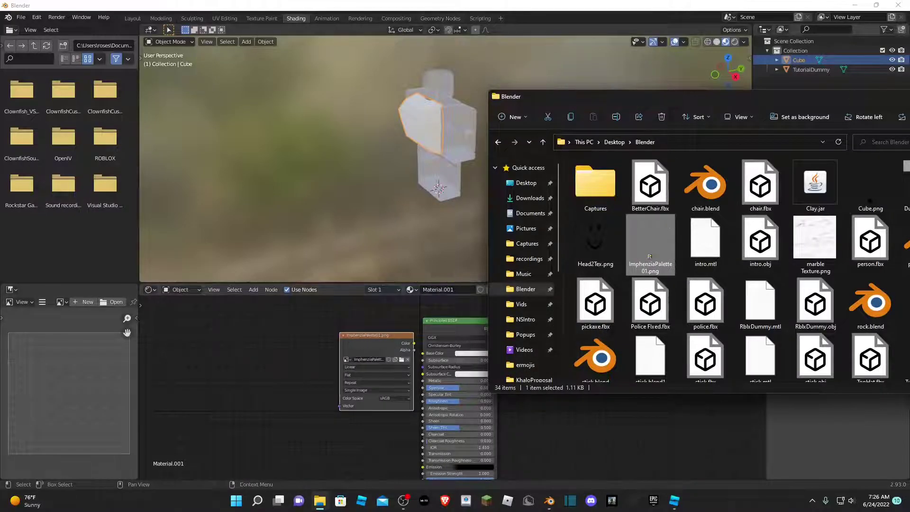
left_click_drag(860, 94, 575, 87)
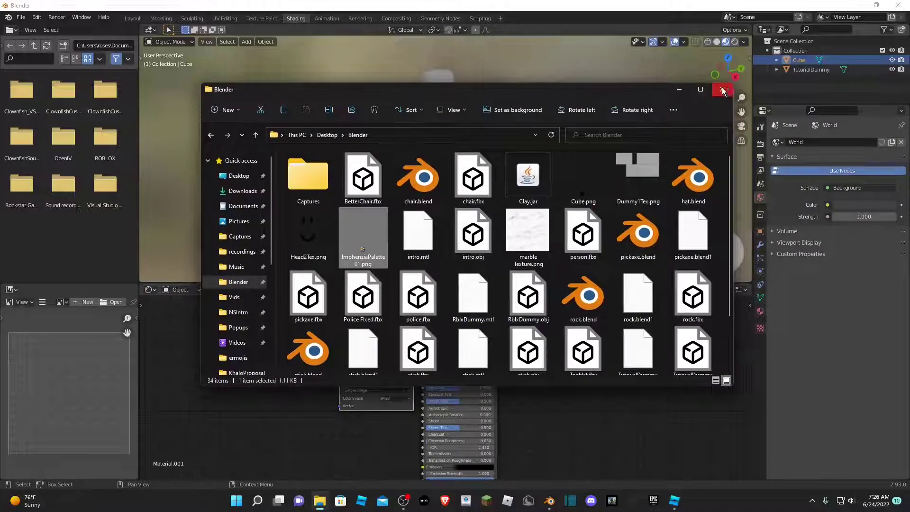
left_click(722, 91)
Reposition the palette image node and link its Color output to the Principled BSDF's Base Color
scroll(473, 393, "up", 3)
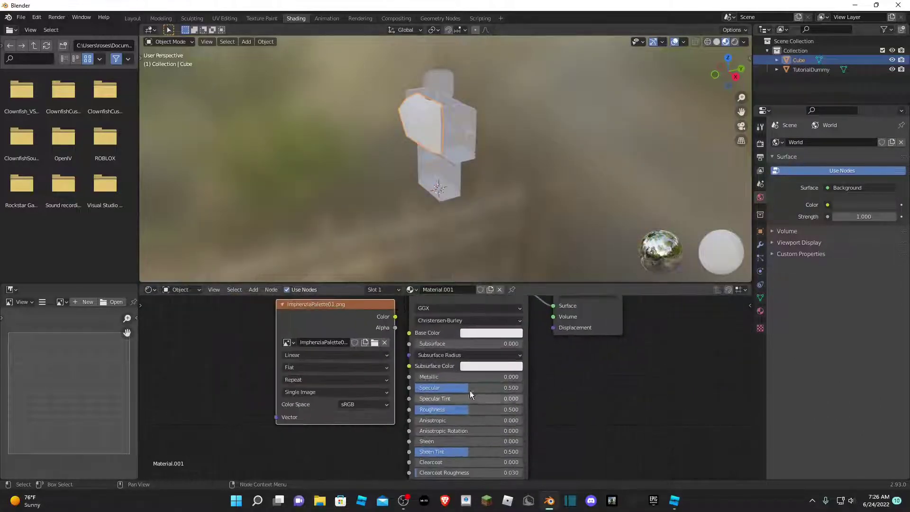
scroll(397, 321, "up", 2)
scroll(397, 325, "down", 2)
middle_click_drag(603, 385, 635, 394)
left_click_drag(377, 312, 347, 325)
left_click_drag(397, 339, 411, 334)
left_click_drag(410, 377, 410, 324)
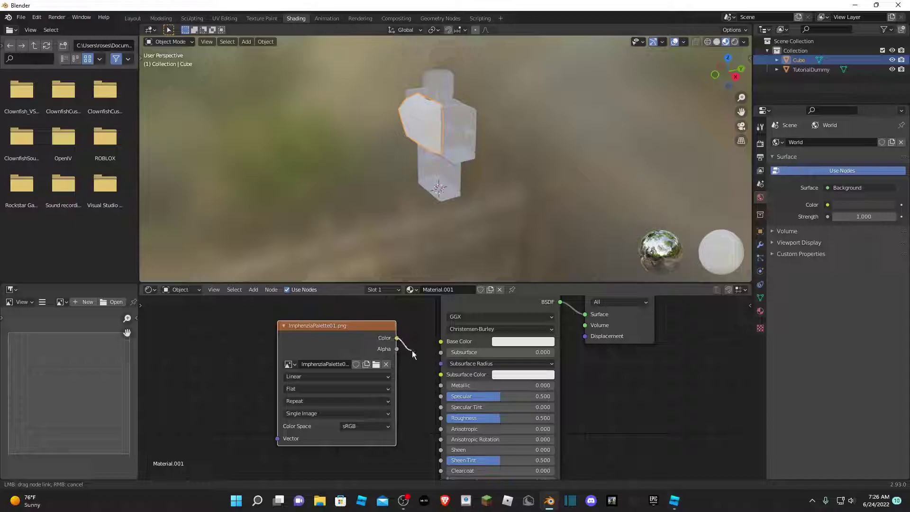
left_click_drag(440, 344, 441, 341)
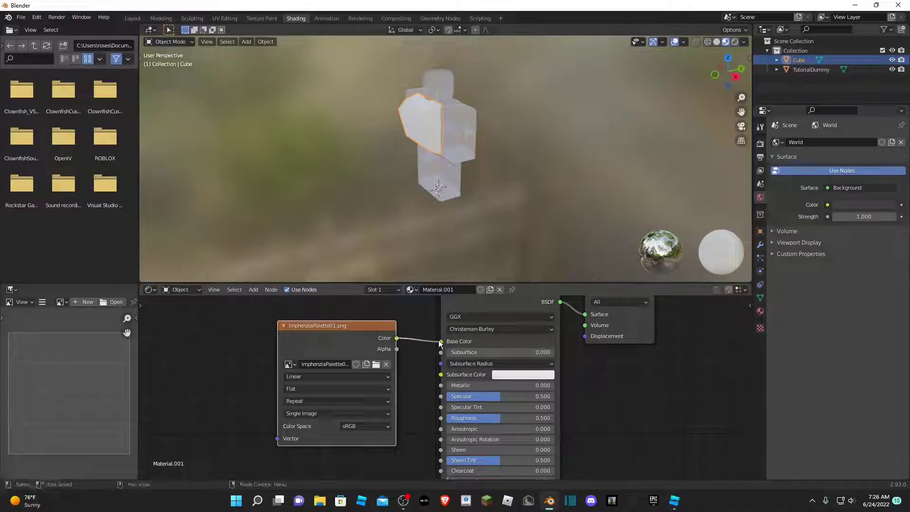
Set the palette texture's interpolation to Closest and inspect the coloured accessory from several angles
middle_click_drag(474, 166, 502, 143)
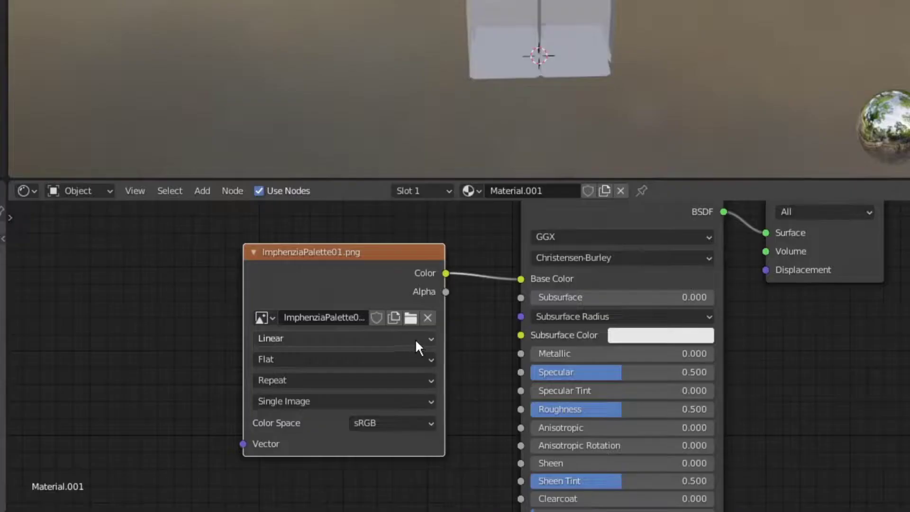
left_click(380, 378)
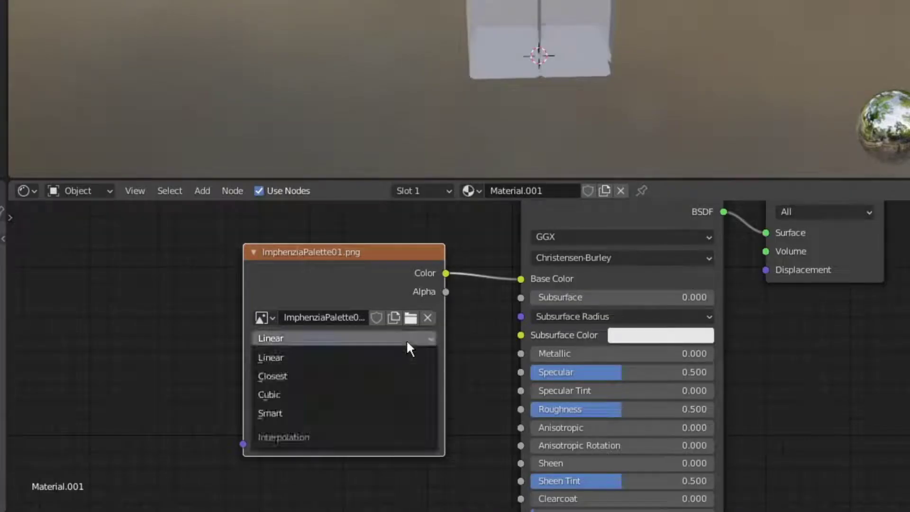
left_click(343, 375)
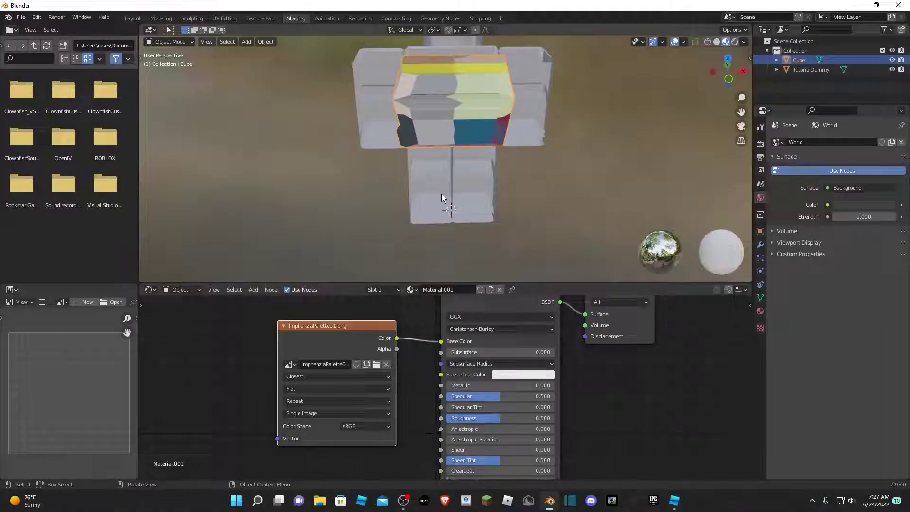
left_click(442, 194)
middle_click_drag(529, 202, 583, 216)
middle_click_drag(532, 222, 420, 317)
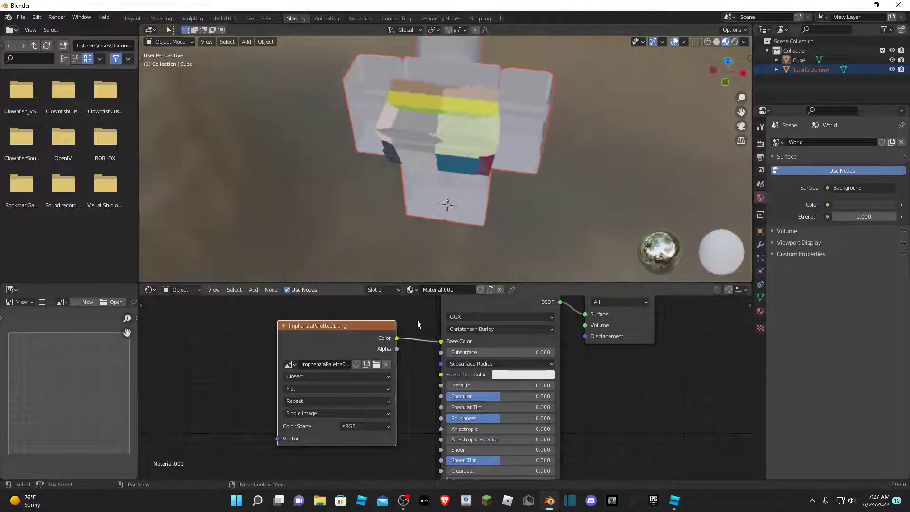
left_click(558, 223)
middle_click_drag(558, 224, 575, 217)
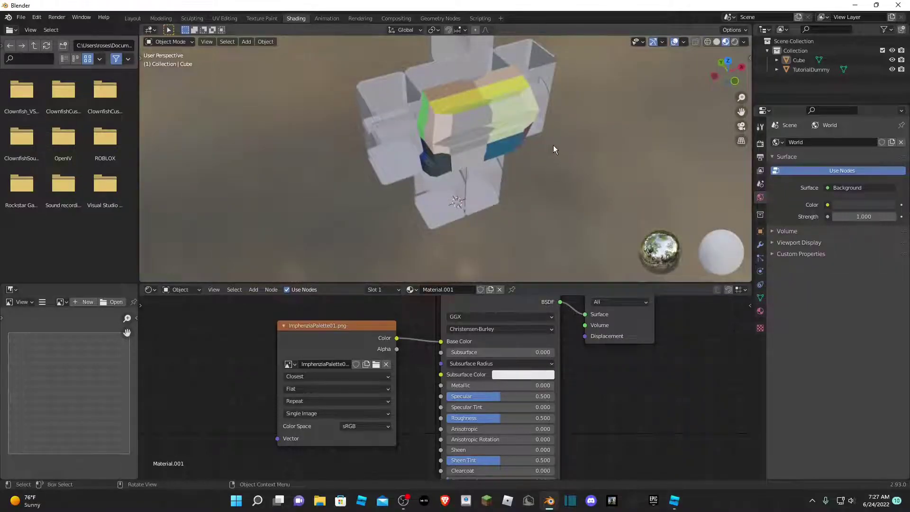
middle_click_drag(543, 149, 525, 160)
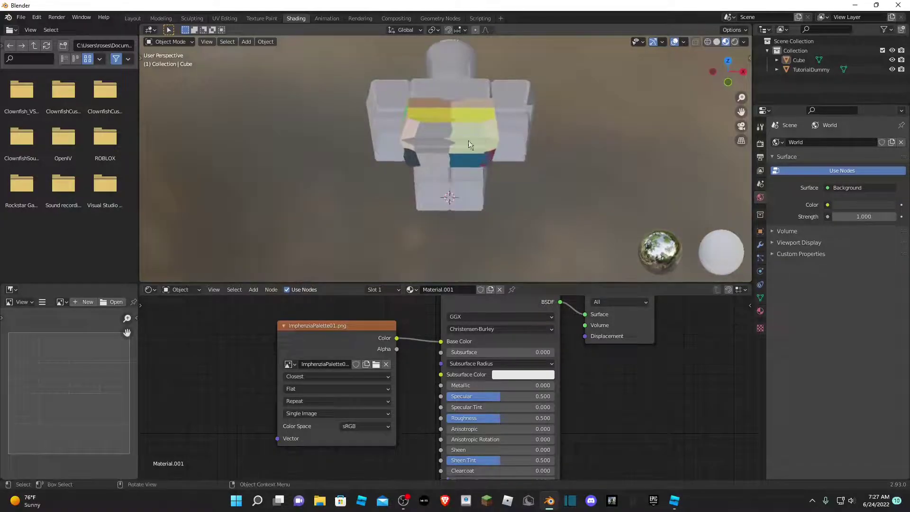
Bring up the full palette for UV editing and select all faces of the accessory to show their UV layout
left_click(226, 19)
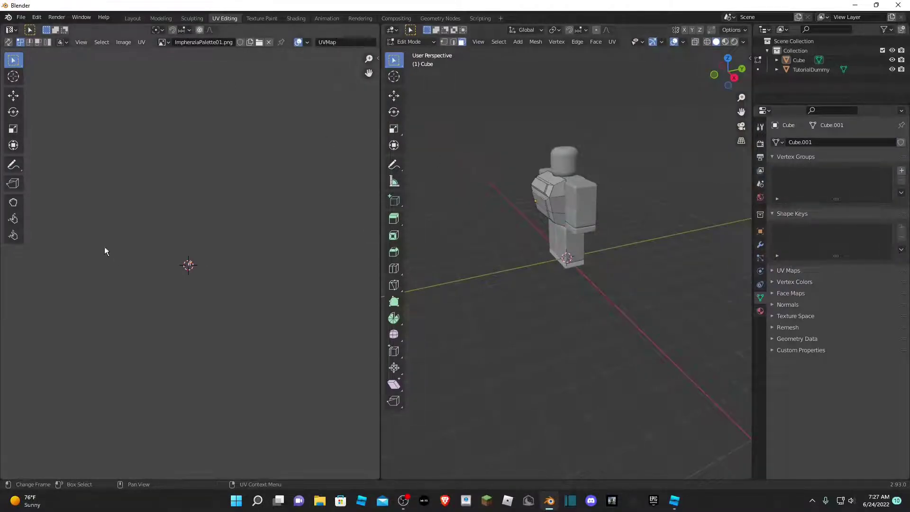
scroll(188, 270, "up", 6)
scroll(189, 268, "up", 5)
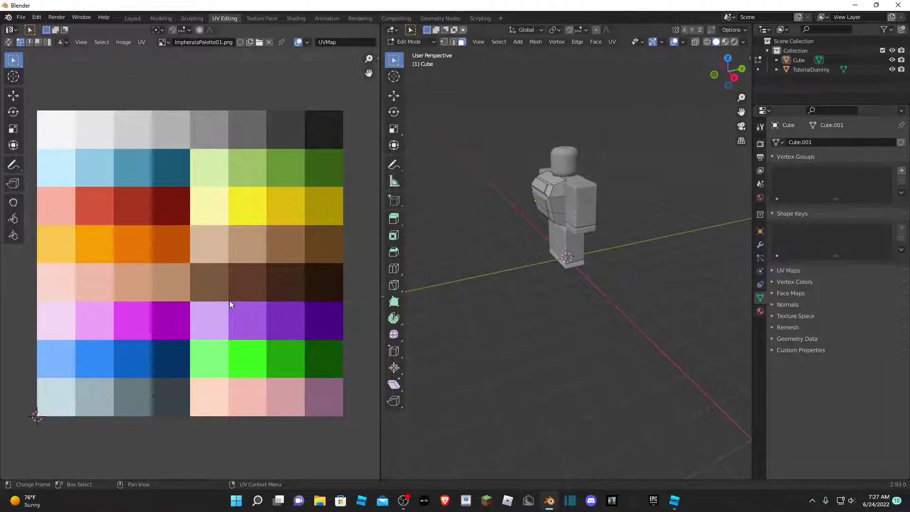
scroll(599, 219, "up", 2)
middle_click_drag(599, 219, 439, 209)
middle_click_drag(494, 230, 704, 209)
left_click_drag(546, 177, 446, 205)
left_click_drag(543, 298, 552, 299)
key("a")
middle_click_drag(635, 242, 617, 225)
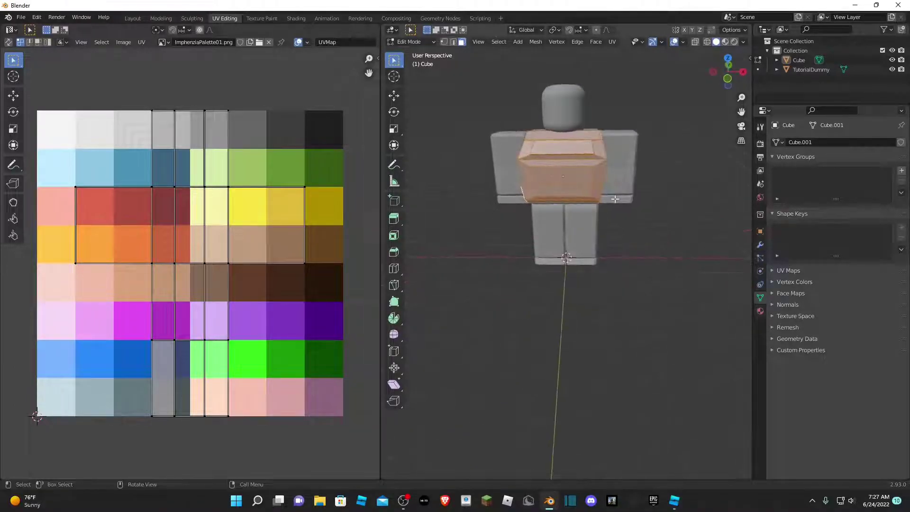
Select the accessory's entire UV layout over the palette and scale it by 0 so it collapses to a single point
scroll(617, 225, "down", 1)
scroll(175, 239, "down", 4)
scroll(183, 260, "up", 5)
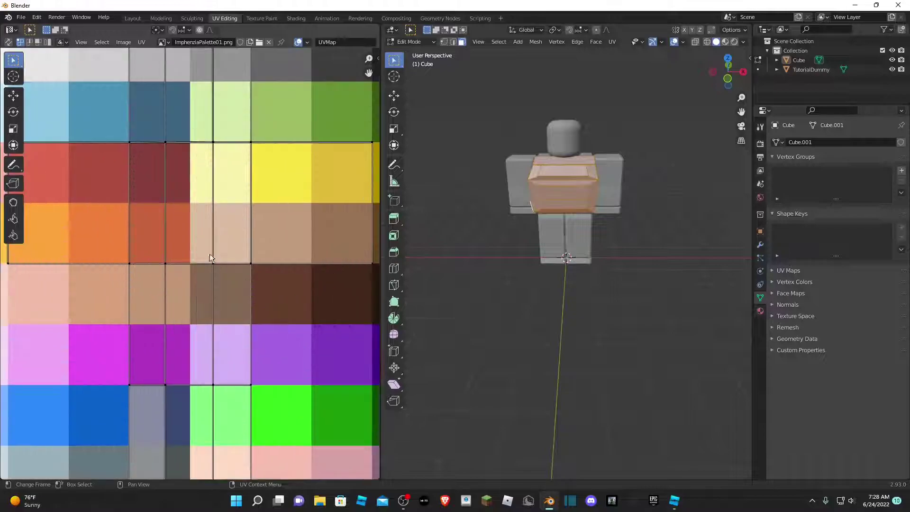
scroll(243, 253, "down", 3)
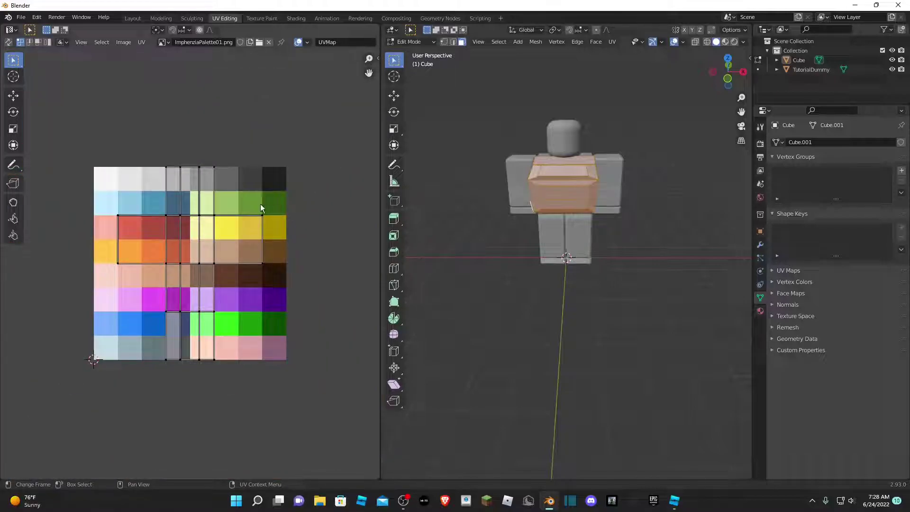
key("a")
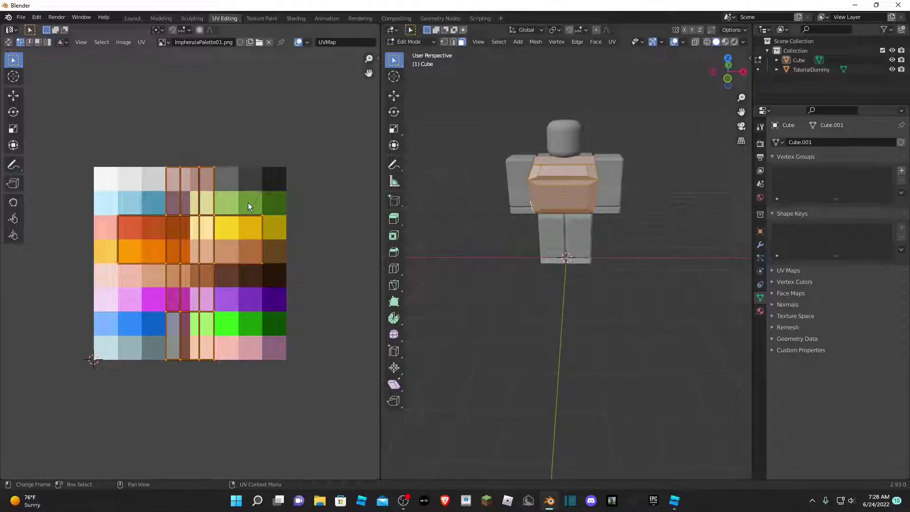
key("s")
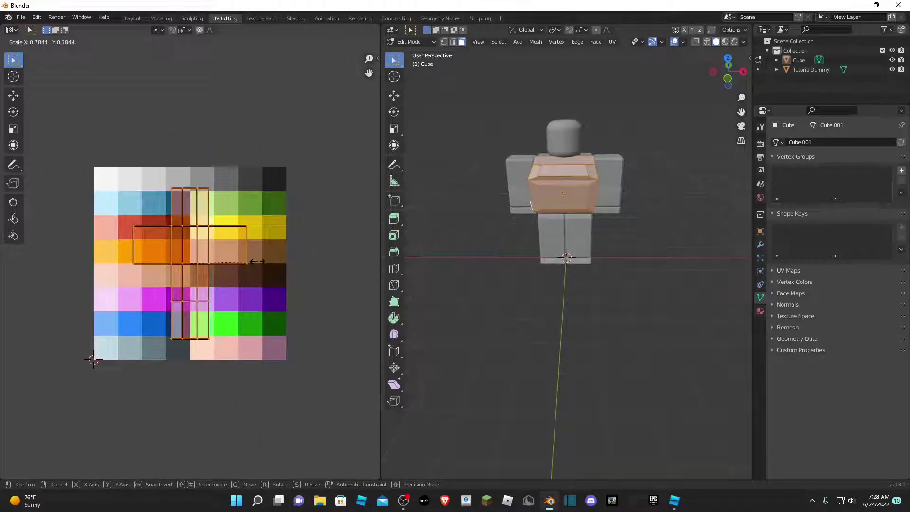
type("0")
key("Return")
scroll(102, 256, "up", 6)
scroll(171, 275, "up", 3)
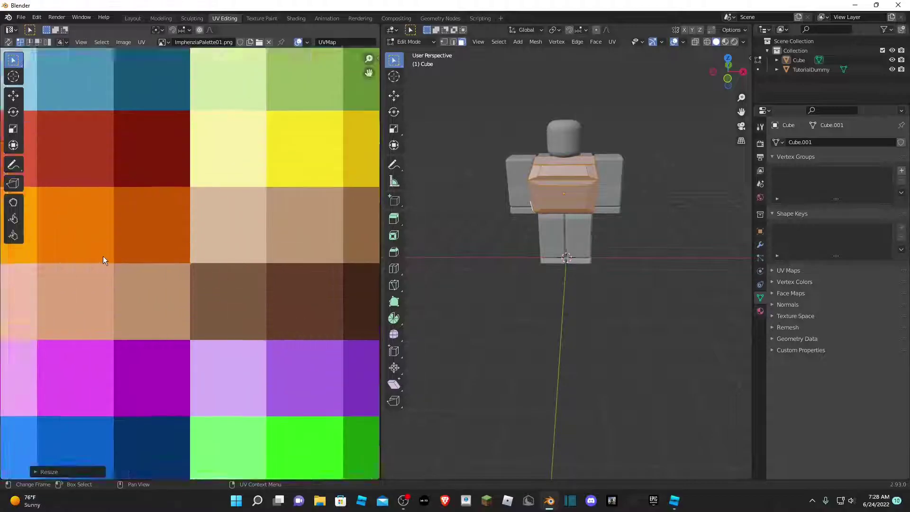
scroll(186, 260, "down", 4)
scroll(186, 260, "down", 10)
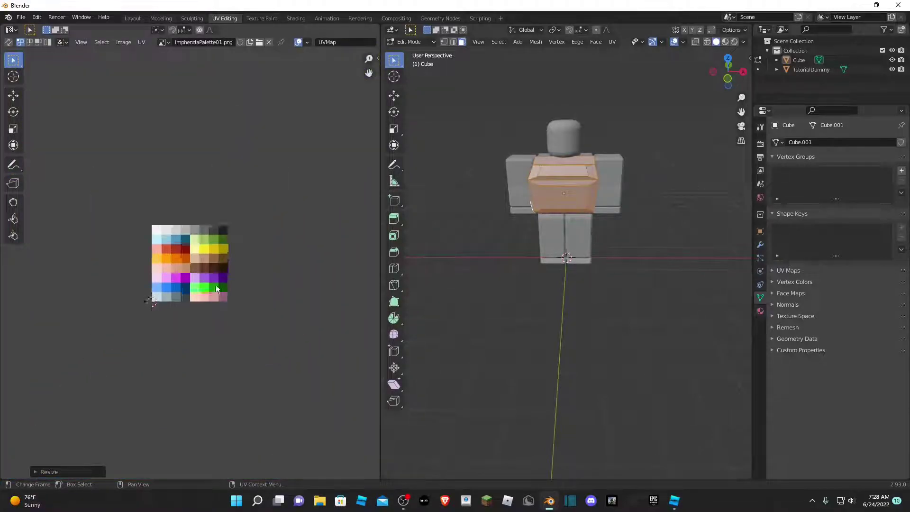
scroll(217, 288, "up", 7)
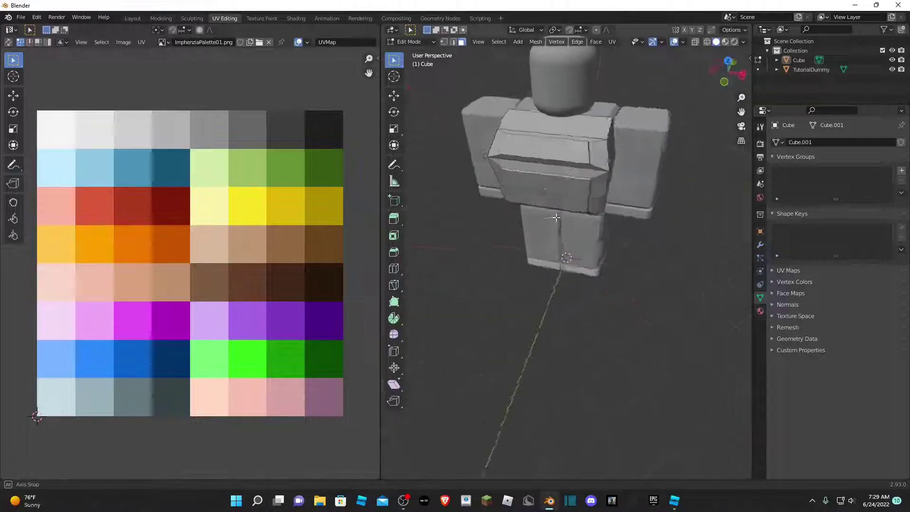
Set the solid viewport shading's colour source to Texture so the accessory displays its palette colours
middle_click_drag(597, 219, 632, 146)
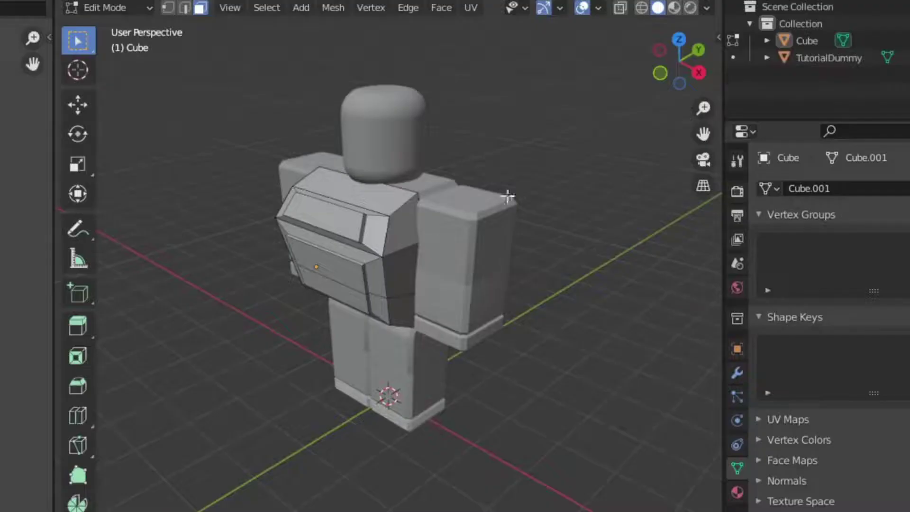
left_click(708, 8)
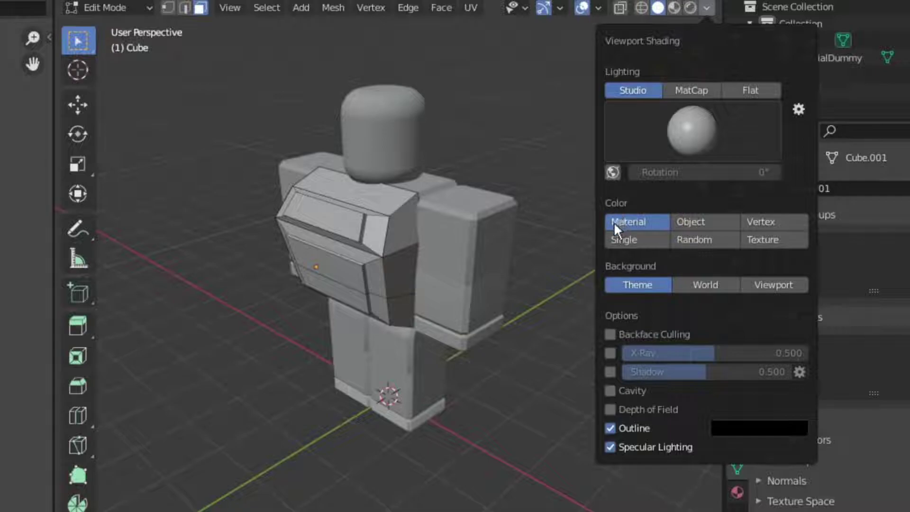
left_click(765, 237)
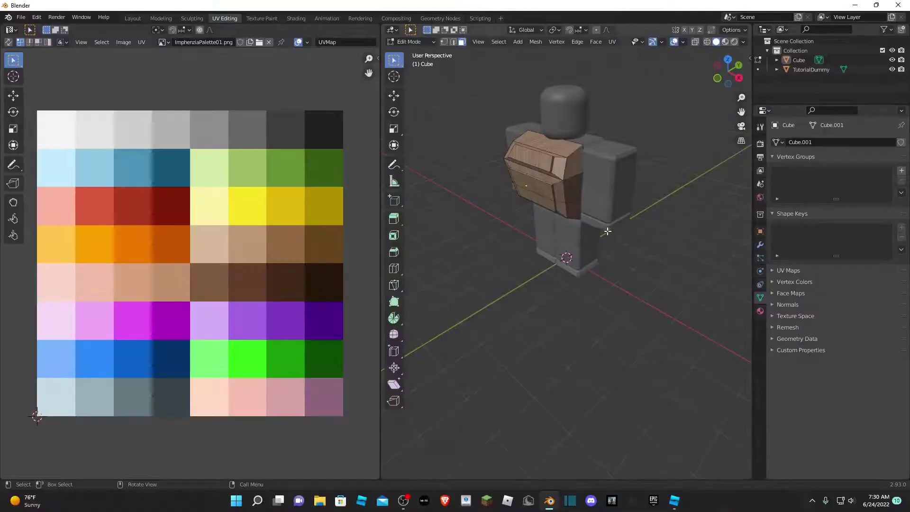
Select all of the accessory's faces using X-ray and move their collapsed UVs onto the palette's medium-dark blue swatch
middle_click_drag(436, 391, 403, 343)
middle_click_drag(574, 228, 599, 190)
scroll(574, 152, "down", 5)
scroll(593, 132, "down", 1)
scroll(586, 157, "up", 2)
key("alt+z")
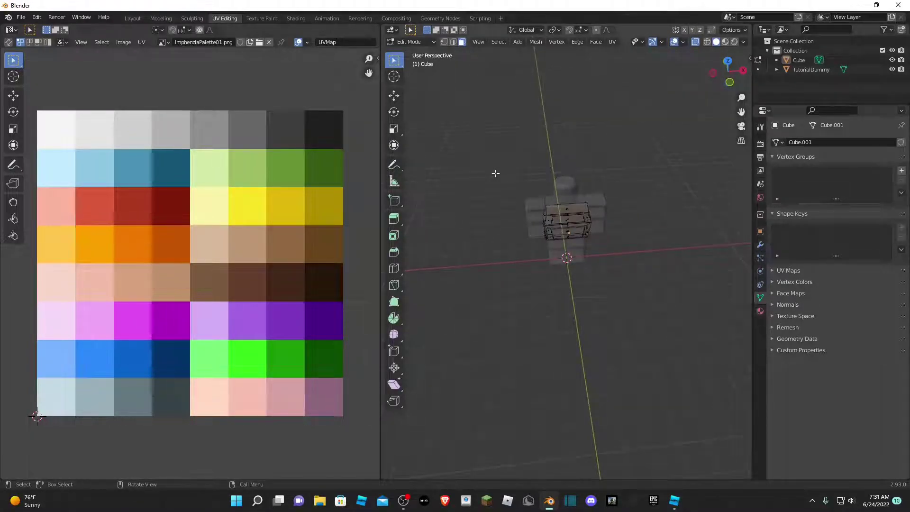
middle_click_drag(703, 267, 678, 207)
scroll(595, 135, "up", 4)
middle_click_drag(595, 135, 659, 144)
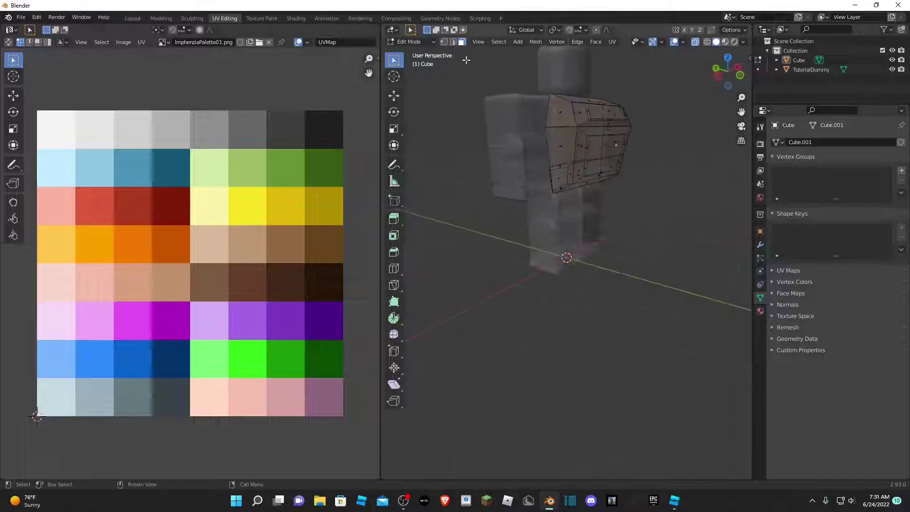
middle_click_drag(599, 122, 587, 137)
left_click_drag(476, 81, 652, 211)
middle_click_drag(662, 204, 711, 201)
scroll(285, 199, "down", 1)
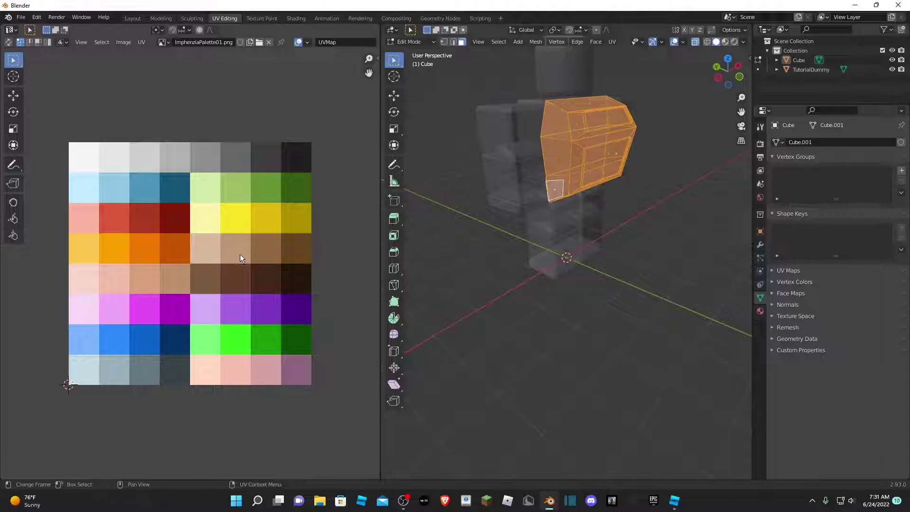
key("g")
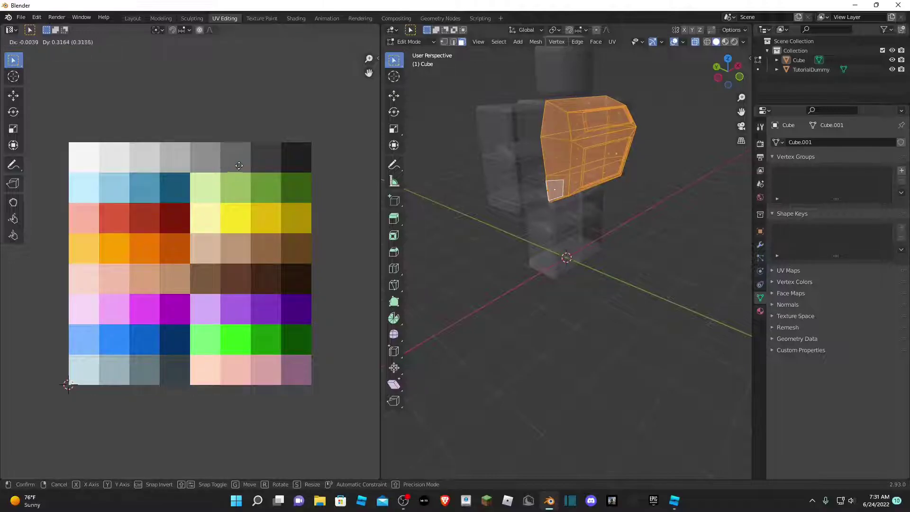
left_click(210, 326)
left_click(530, 331)
middle_click_drag(529, 332, 511, 312)
key("alt+z")
mouse_move(524, 252)
middle_mouse_down("alt")
mouse_move(492, 266)
mouse_move(400, 261)
mouse_move(442, 243)
mouse_move(536, 258)
mouse_move(482, 253)
mouse_move(524, 246)
middle_mouse_up("alt")
scroll(524, 246, "up", 1)
left_click(558, 71)
left_click(553, 66, "shift")
left_click(552, 57, "shift")
left_click(517, 51, "shift")
Select the sloped upper inset panel and move its UV point onto the palette's navy blue swatch
middle_click_drag(535, 81, 583, 158)
left_click(579, 174)
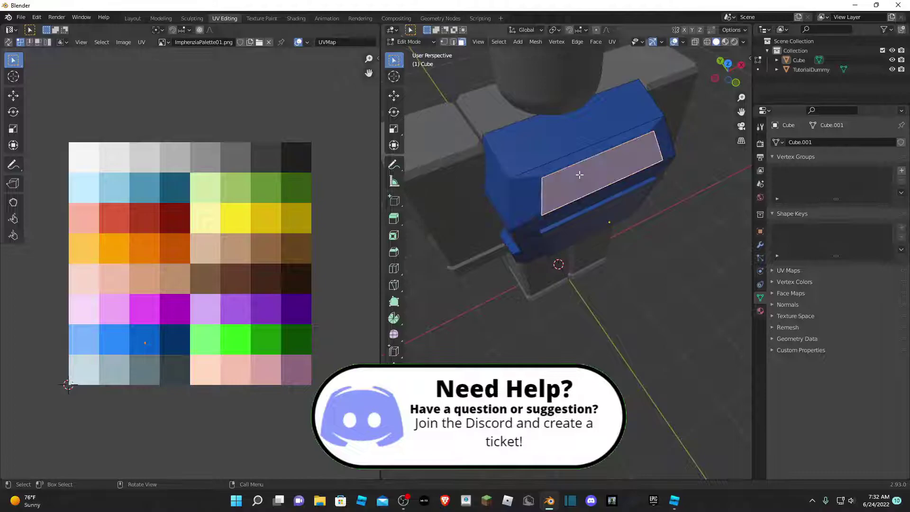
scroll(286, 201, "down", 3)
scroll(167, 334, "up", 1)
scroll(136, 307, "up", 2)
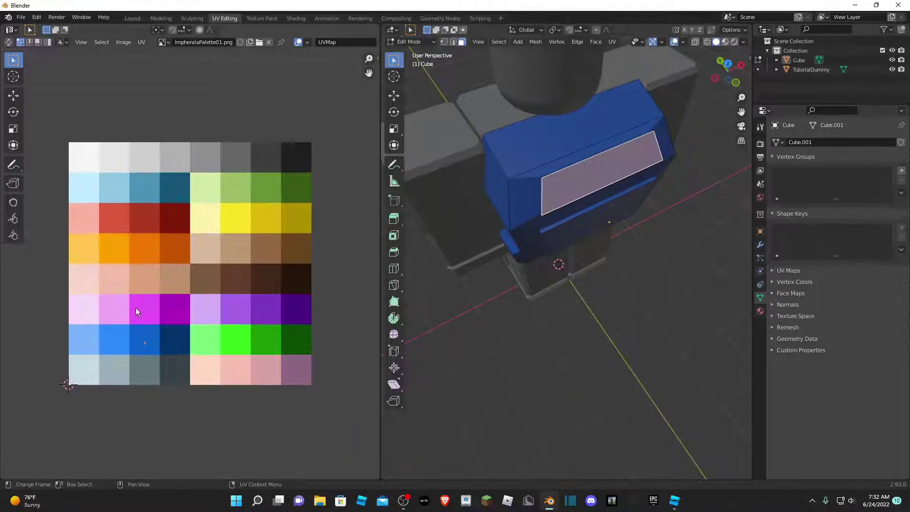
key("g")
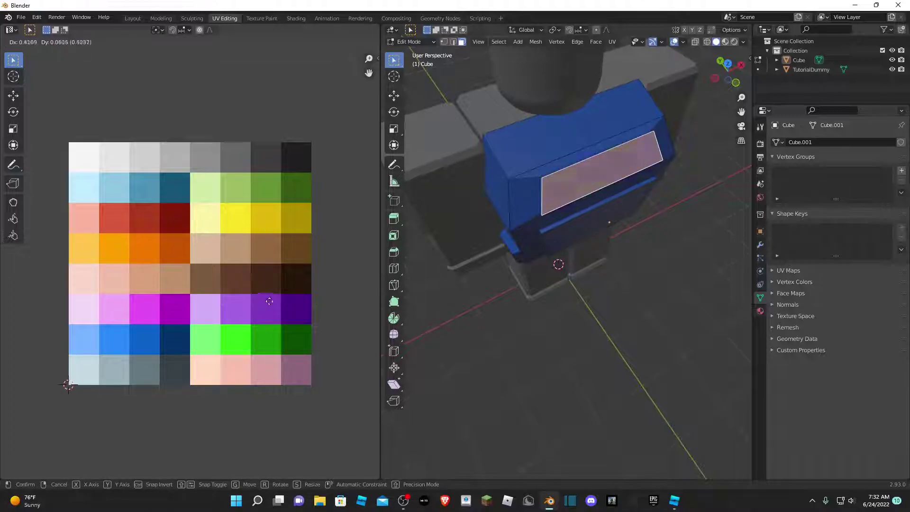
left_click(201, 316)
left_click(566, 366)
Select both faces of the lower inset panel and move their UVs onto the palette's navy blue swatch
middle_click_drag(575, 329, 578, 150)
left_click(570, 95)
left_click(564, 131, "ctrl")
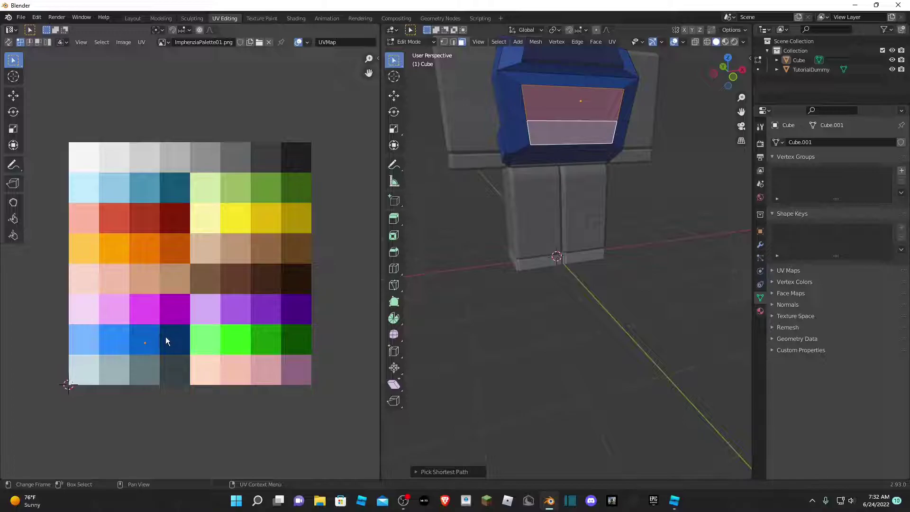
key("g")
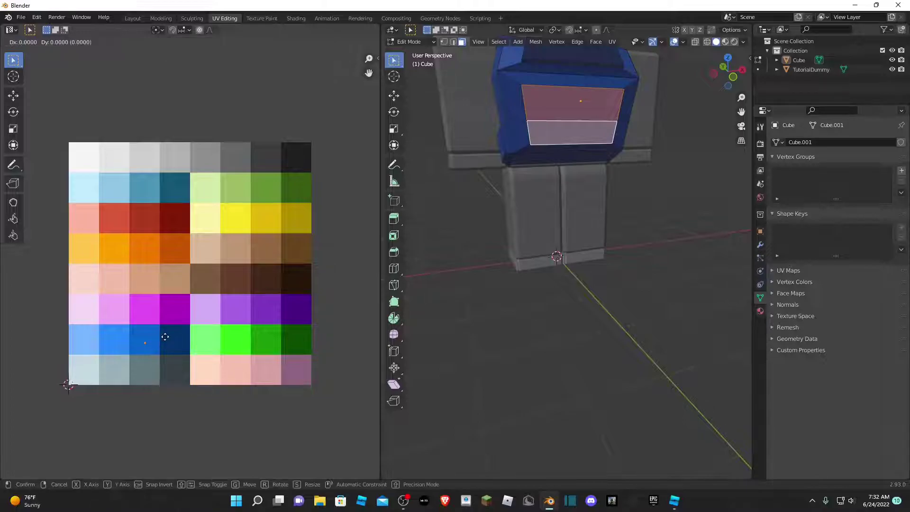
left_click(197, 335)
left_click(493, 317)
Select the faces of the small block on the accessory's lower side and move their UVs onto the dark teal swatch
middle_click_drag(493, 316, 536, 303)
left_click(545, 179)
left_click(549, 160, "ctrl")
middle_click_drag(556, 168, 585, 218)
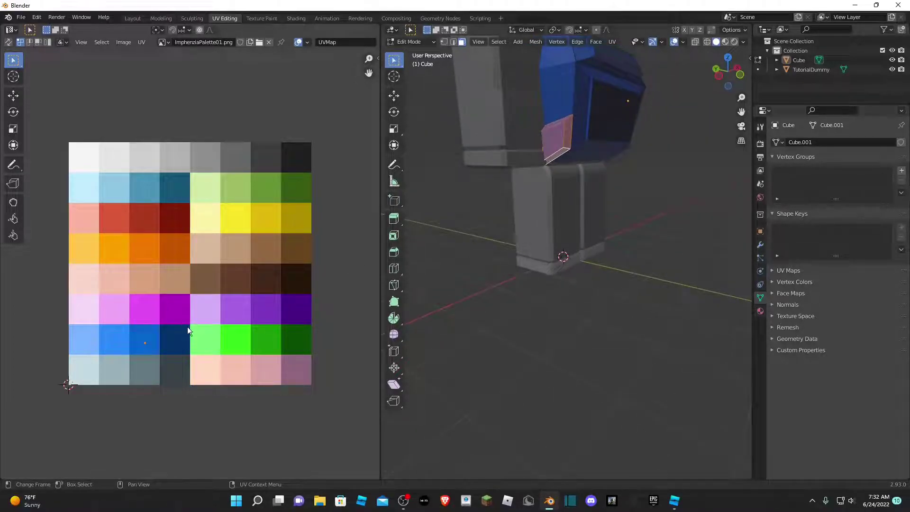
key("g")
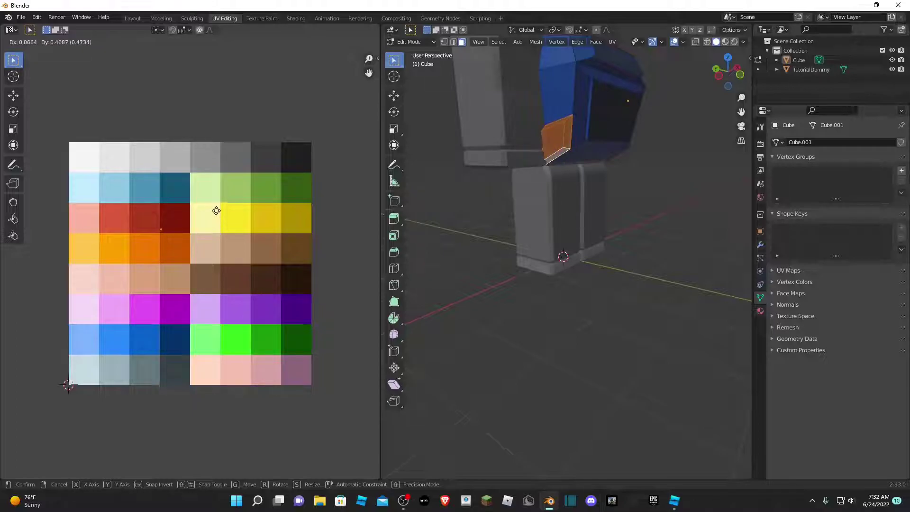
left_click(235, 168)
left_click(561, 274)
mouse_move(577, 276)
middle_mouse_down()
mouse_move(563, 307)
mouse_move(550, 309)
mouse_move(469, 285)
mouse_move(560, 272)
mouse_move(591, 285)
mouse_move(586, 317)
mouse_move(578, 308)
mouse_move(586, 332)
mouse_move(611, 308)
mouse_move(578, 301)
mouse_move(580, 279)
middle_mouse_up()
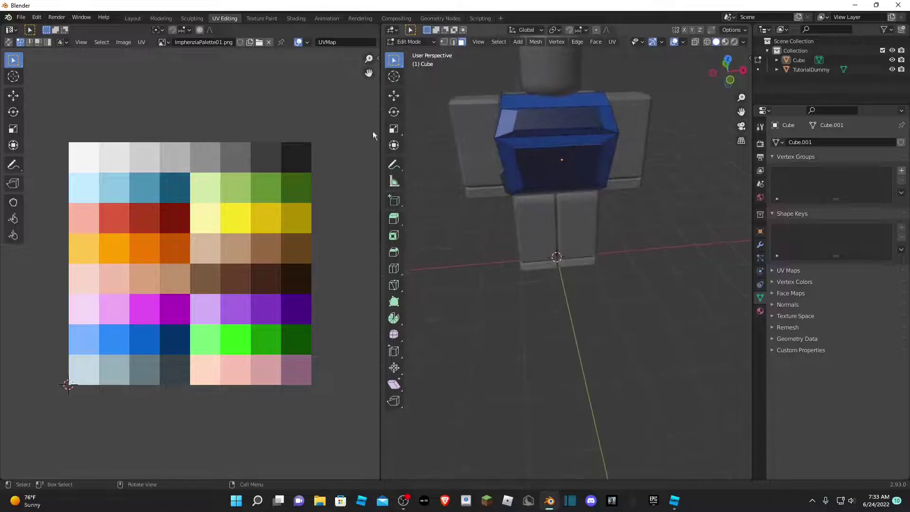
Compare how the accessory displays in the Modeling, Texture Paint and UV Editing workspaces
left_click(161, 18)
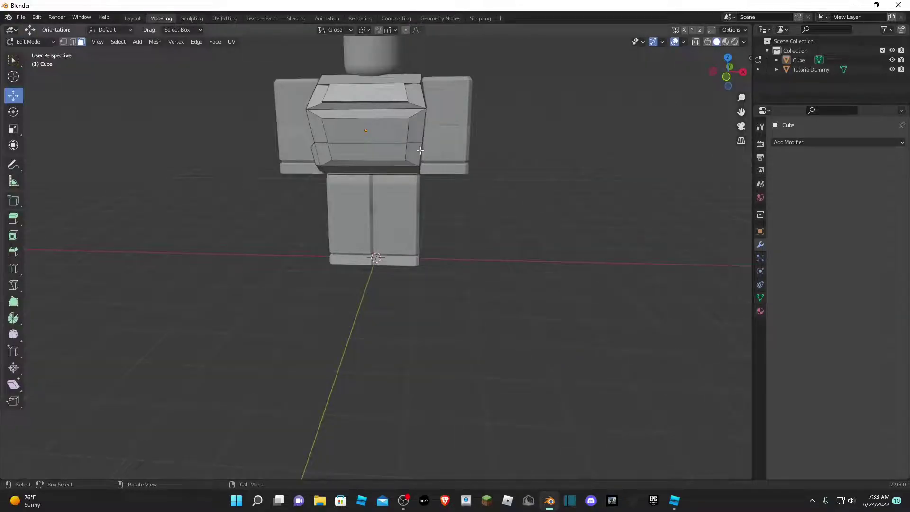
middle_click_drag(473, 151, 551, 139)
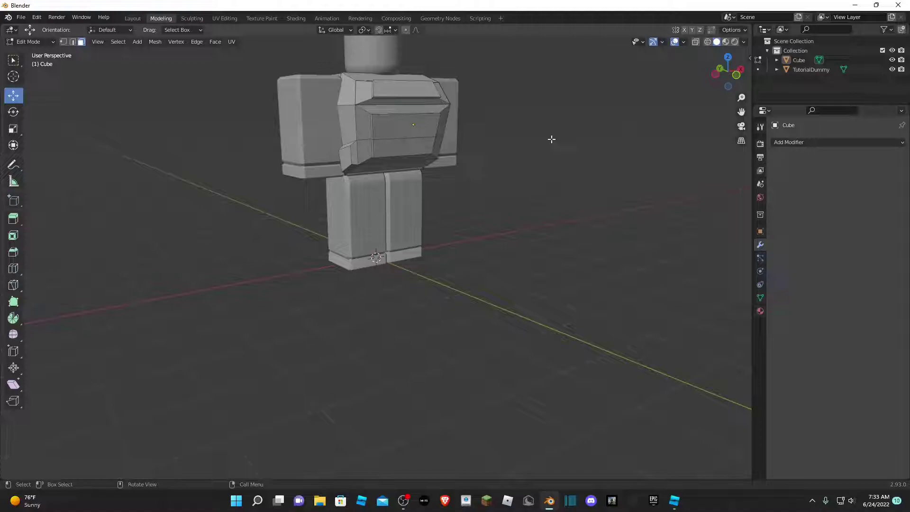
left_click(261, 18)
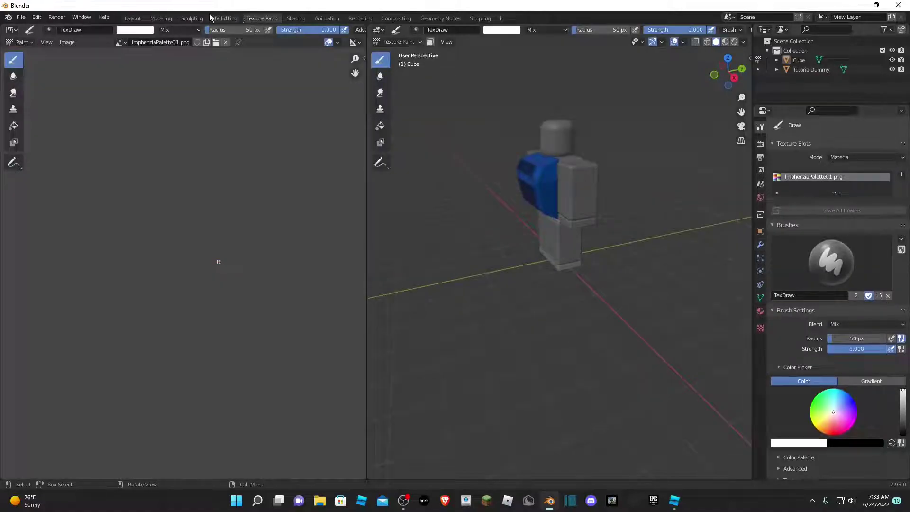
left_click(221, 19)
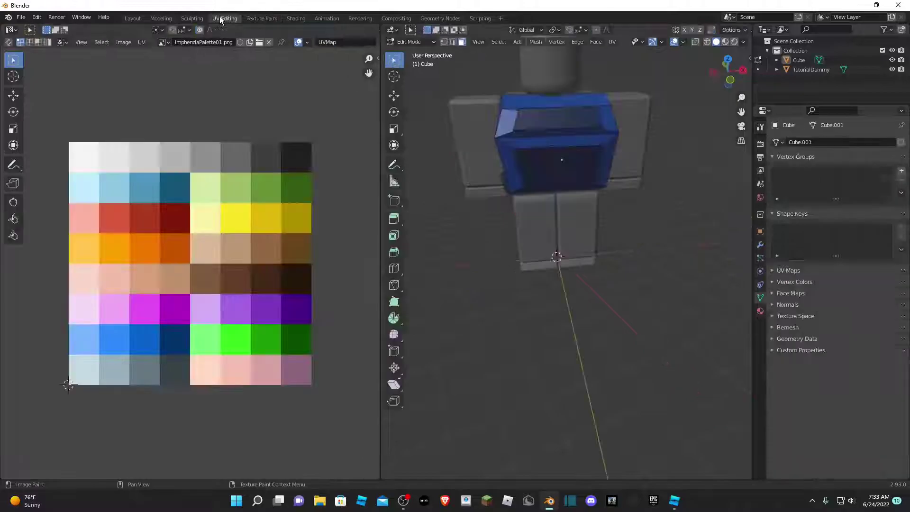
left_click(161, 19)
middle_click_drag(533, 93, 553, 87)
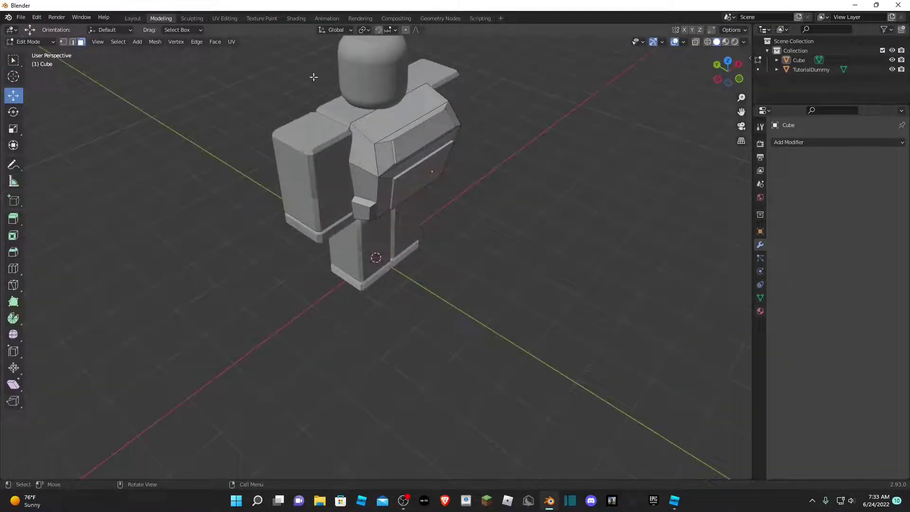
left_click(224, 18)
middle_click_drag(553, 156, 597, 161)
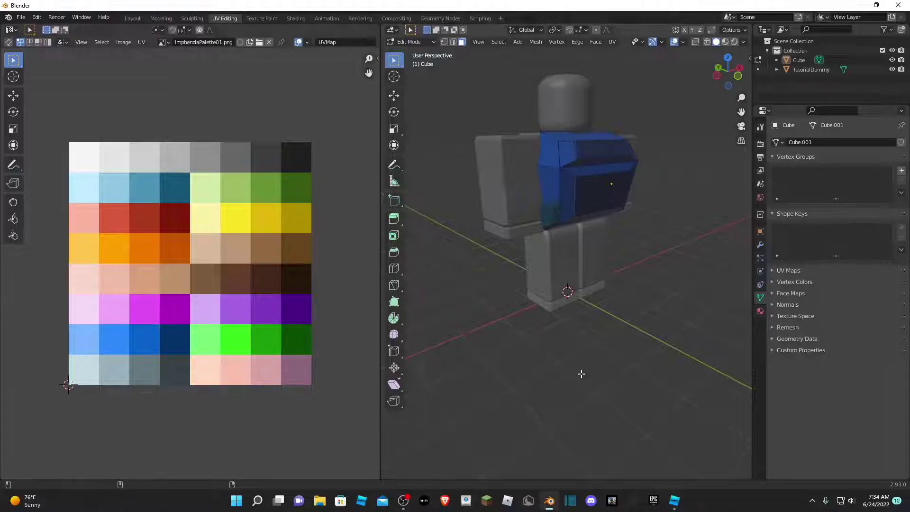
Return to the Layout workspace and delete the TutorialDummy object from the collection
left_click(133, 19)
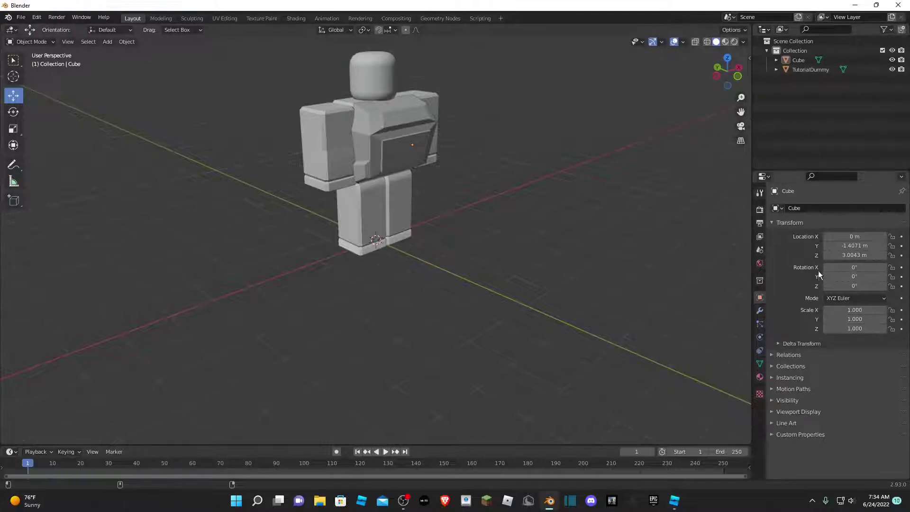
left_click(803, 71)
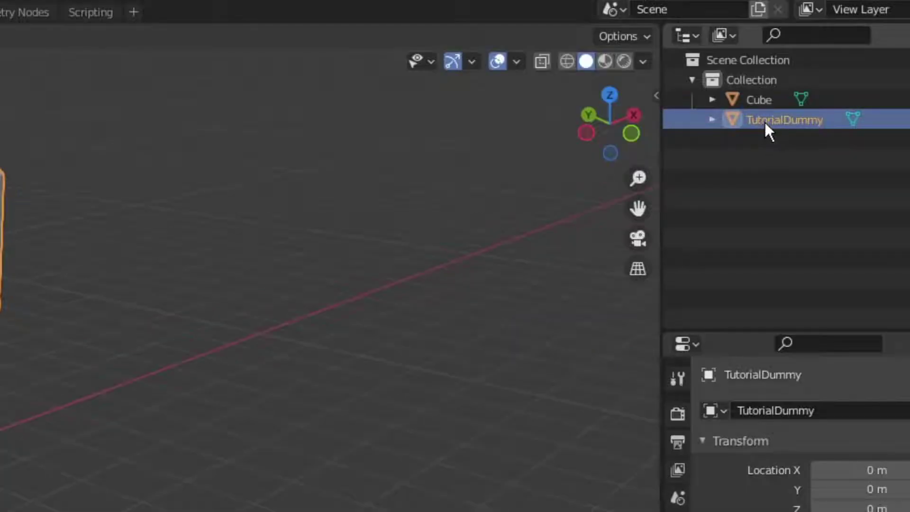
right_click(764, 121)
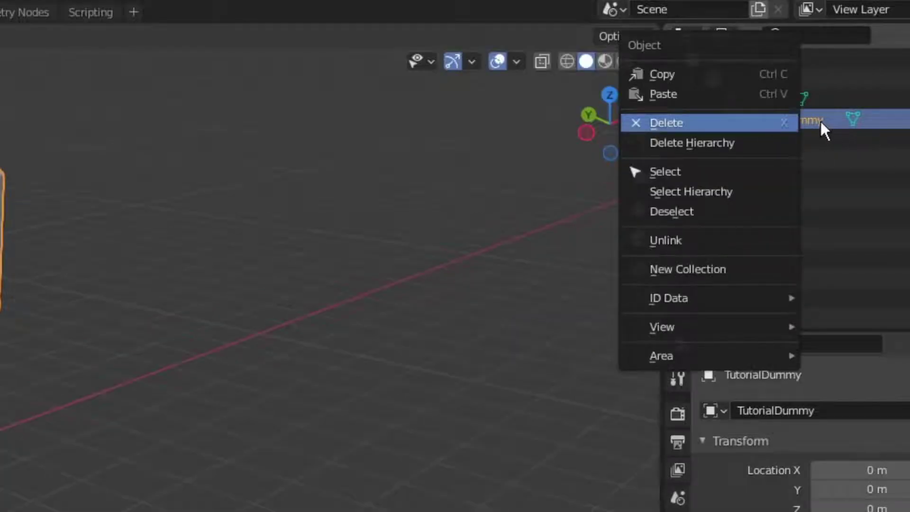
left_click(720, 119)
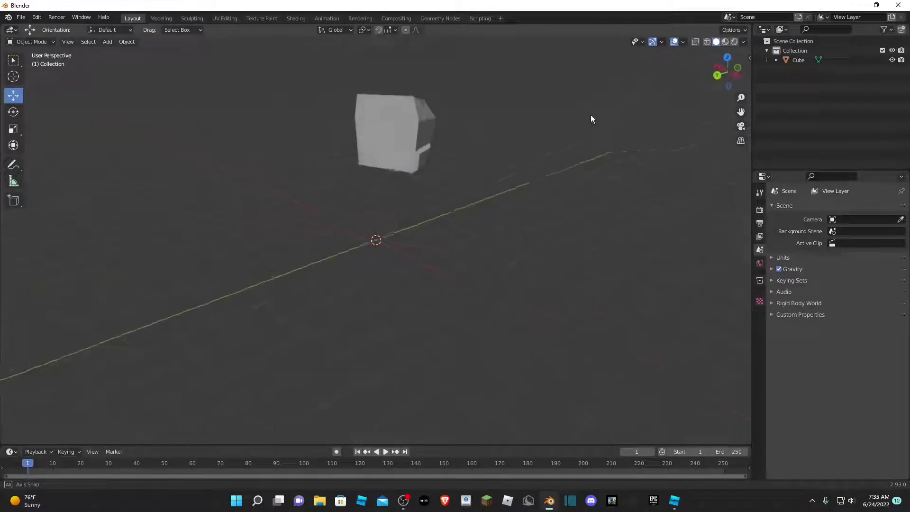
Export the accessory in FBX format as BackpackTutorial.fbx to the Blender folder on the desktop
middle_click_drag(590, 118, 440, 151)
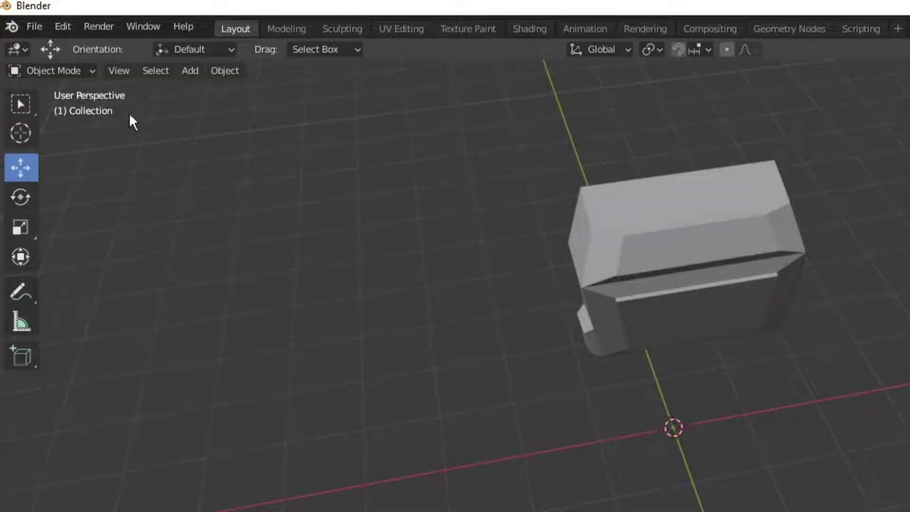
left_click(20, 19)
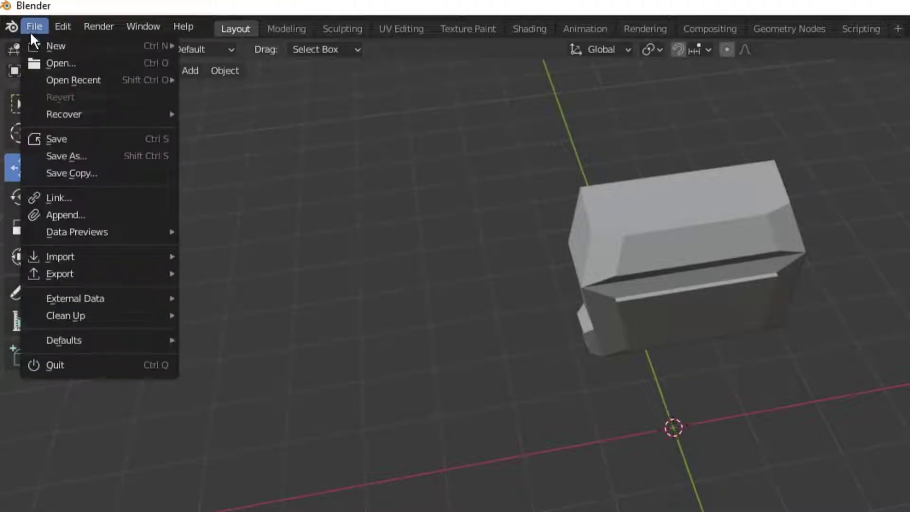
mouse_move(155, 275)
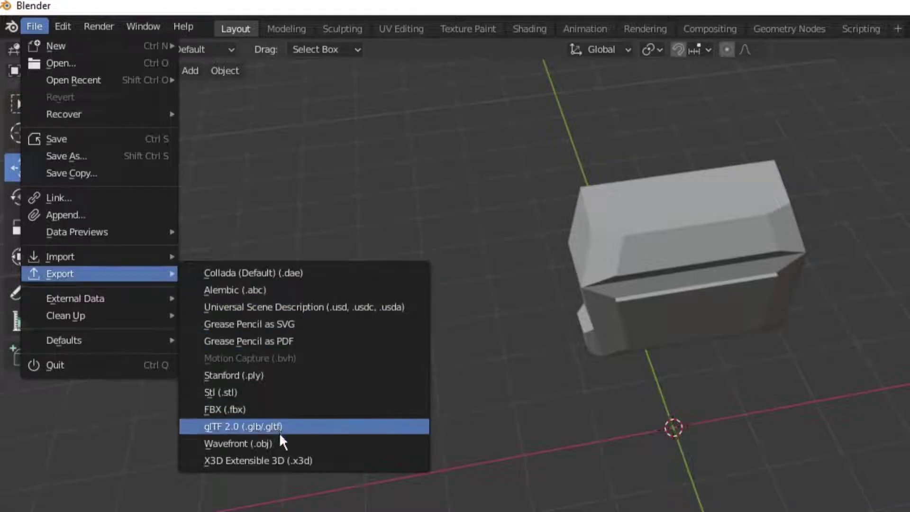
left_click(281, 409)
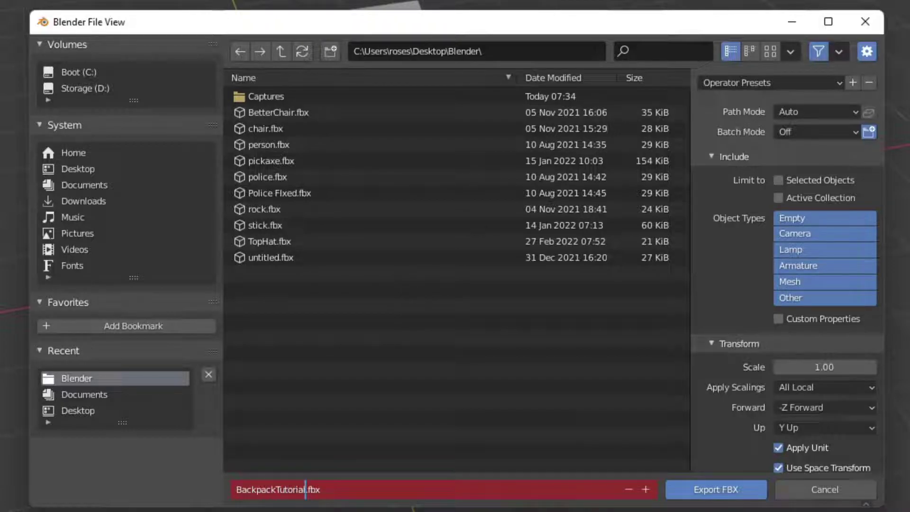
left_click(712, 490)
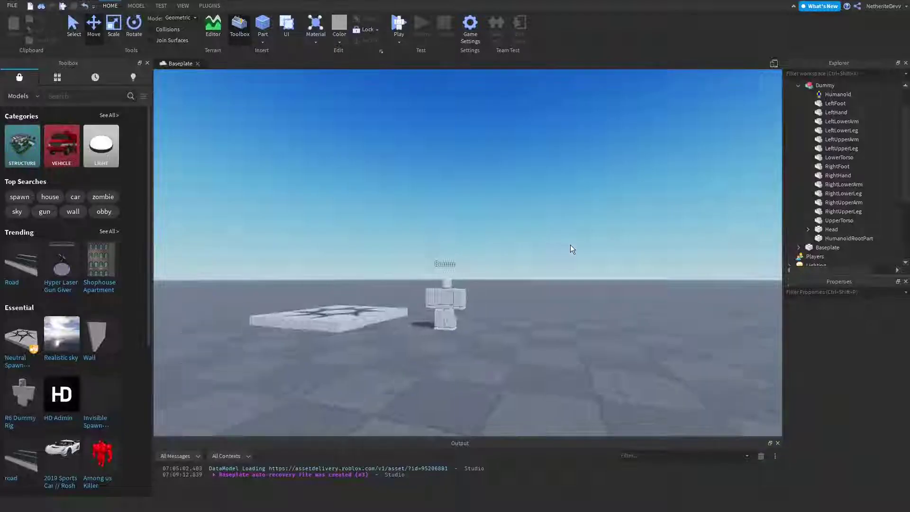
Switch to Roblox Studio and delete the existing Dummy model standing beside the spawn location
scroll(569, 244, "up", 5)
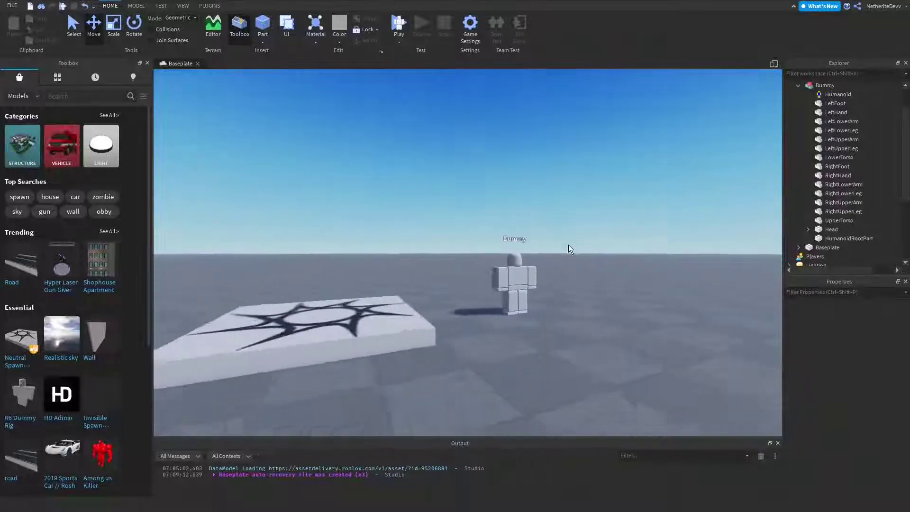
right_click_drag(567, 245, 573, 228)
key("w")
key("a")
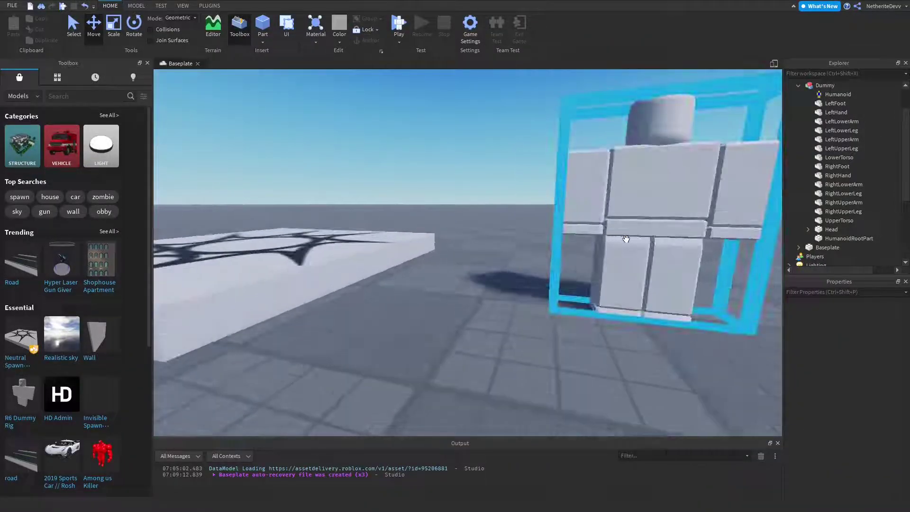
left_click(626, 240)
scroll(625, 240, "down", 3)
key("Delete")
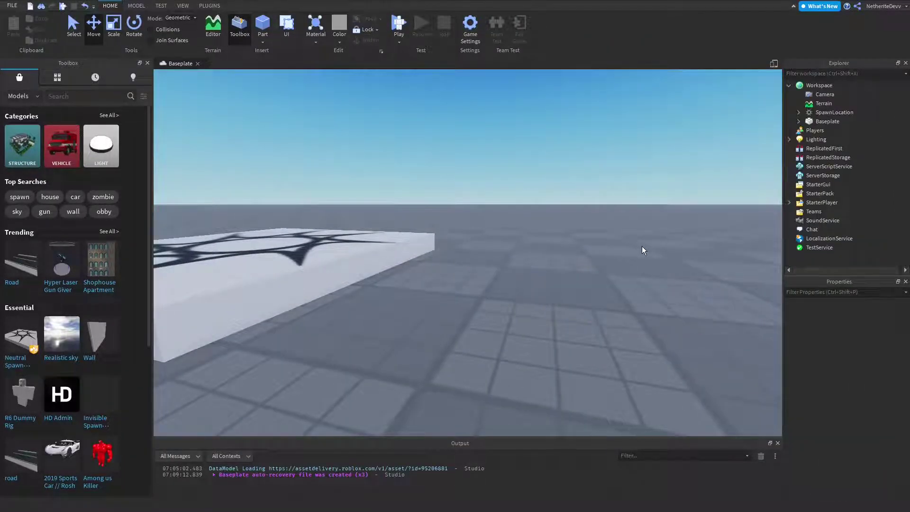
Insert a MeshPart into the Workspace
scroll(642, 246, "up", 10)
scroll(621, 252, "down", 5)
right_click_drag(621, 252, 622, 251)
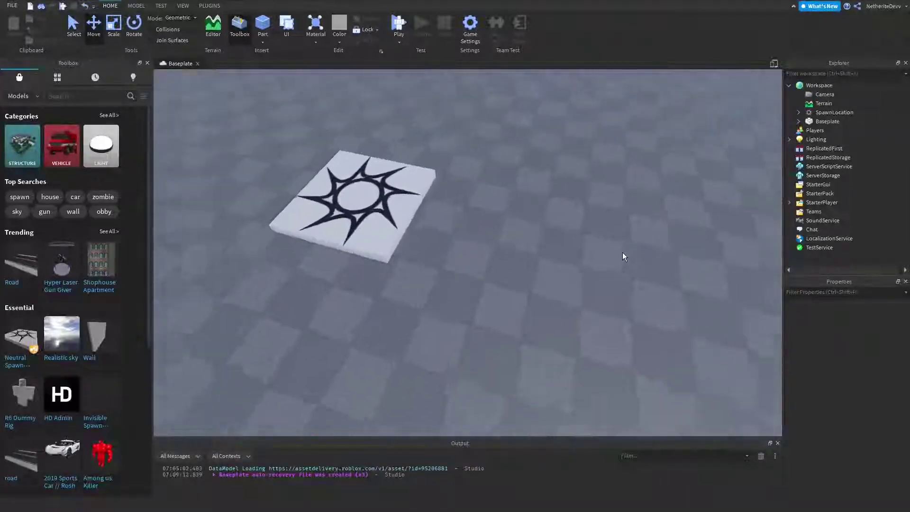
scroll(622, 252, "up", 3)
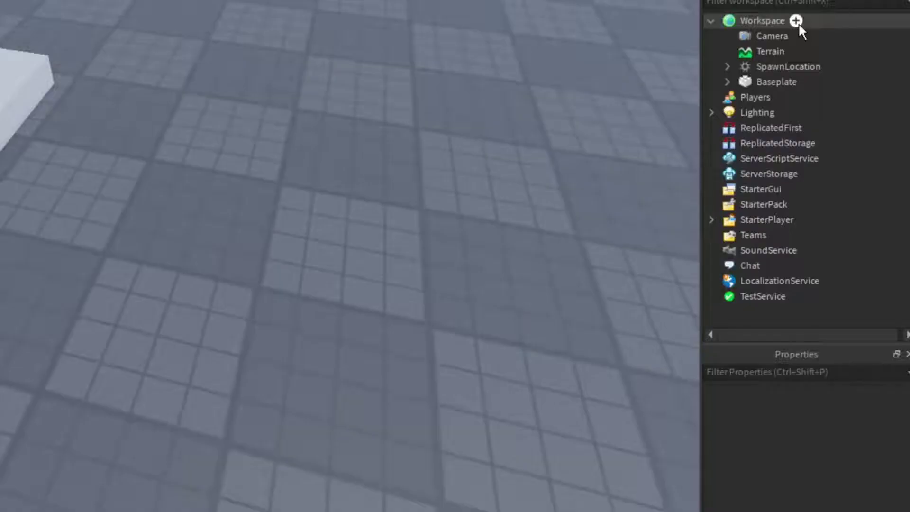
left_click(838, 85)
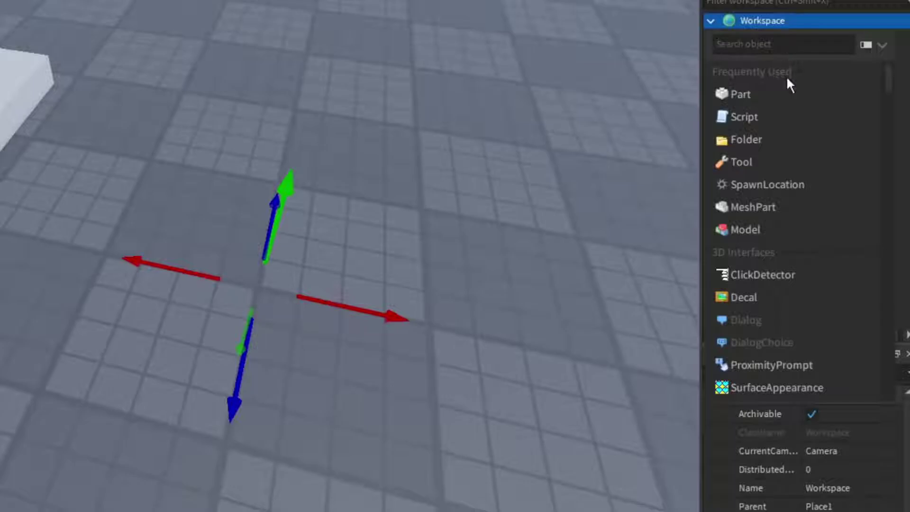
left_click(777, 208)
Place the new MeshPart on the baseplate beside the spawn location
left_click_drag(440, 261, 576, 245)
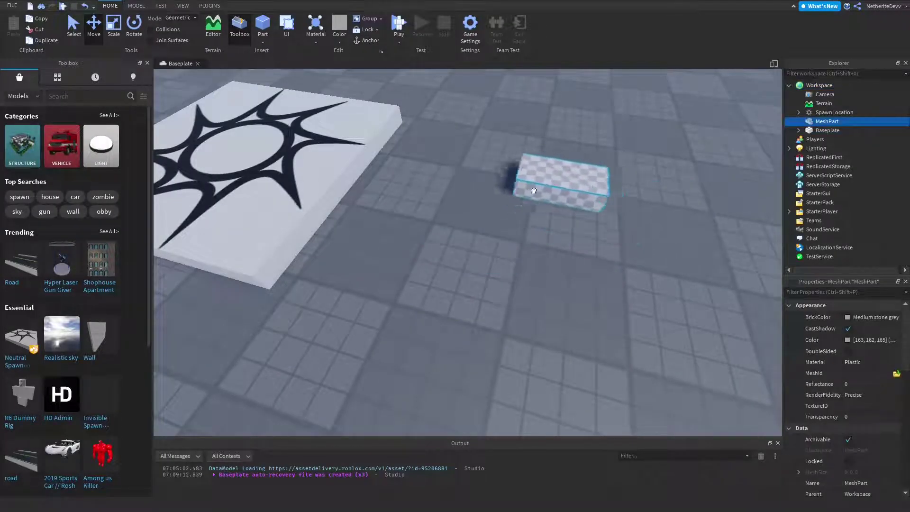
scroll(483, 299, "down", 3)
right_click_drag(483, 300, 475, 260)
left_click(474, 264)
scroll(473, 259, "up", 5)
left_click(538, 252)
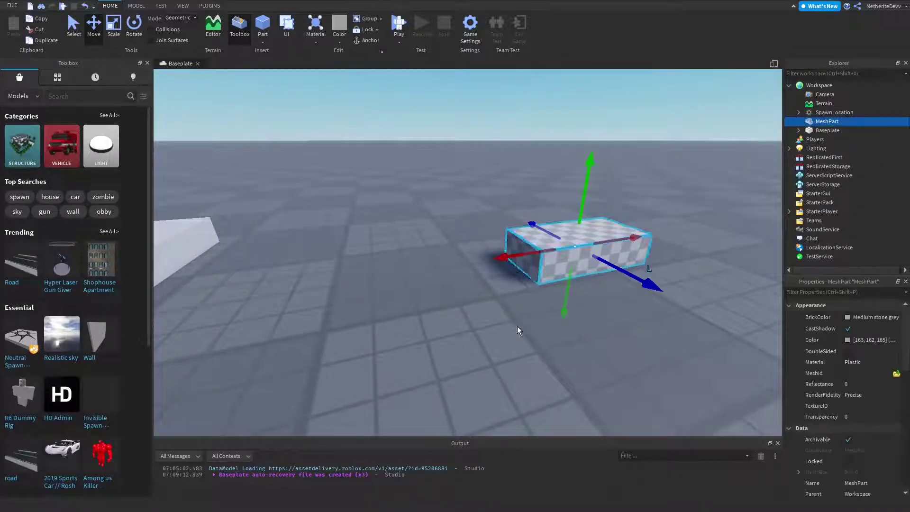
Load BackpackTutorial.fbx as the MeshPart's mesh, accepting the resize and declining the move to the file's stored location
right_click_drag(524, 315, 487, 350)
key("f")
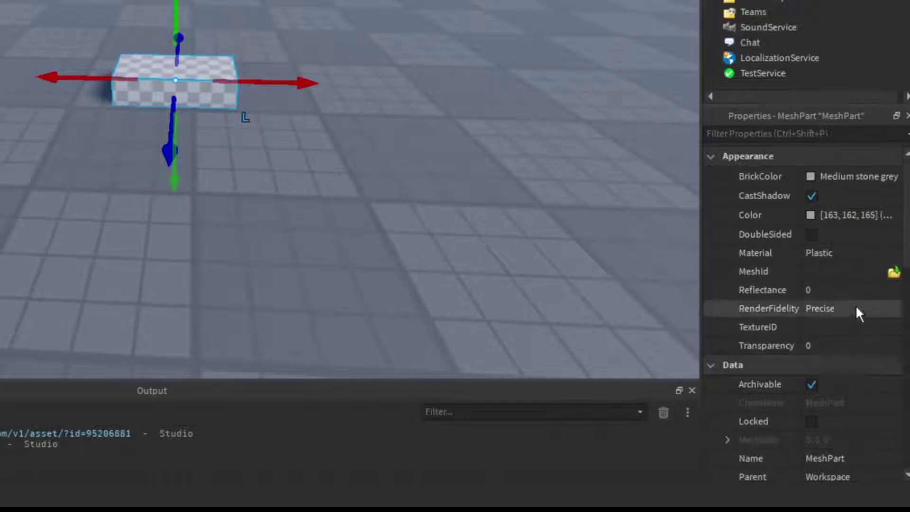
left_click(894, 272)
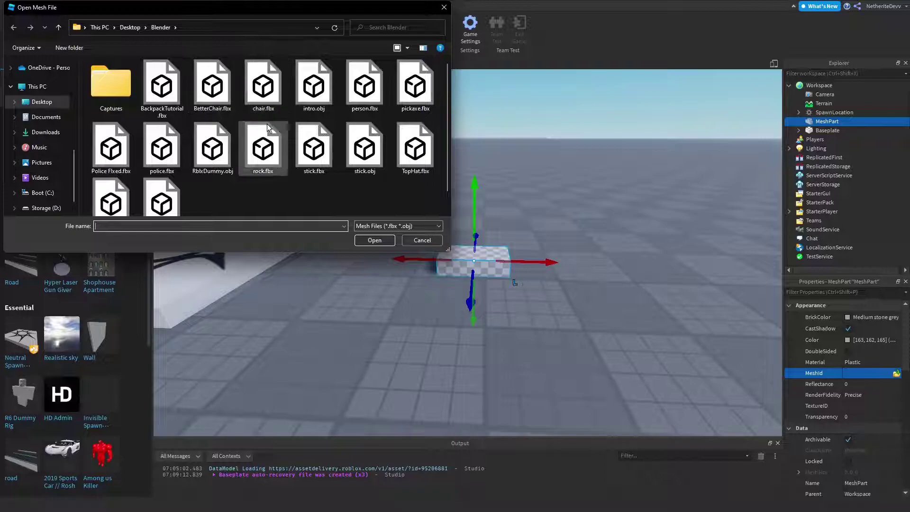
double_click(168, 88)
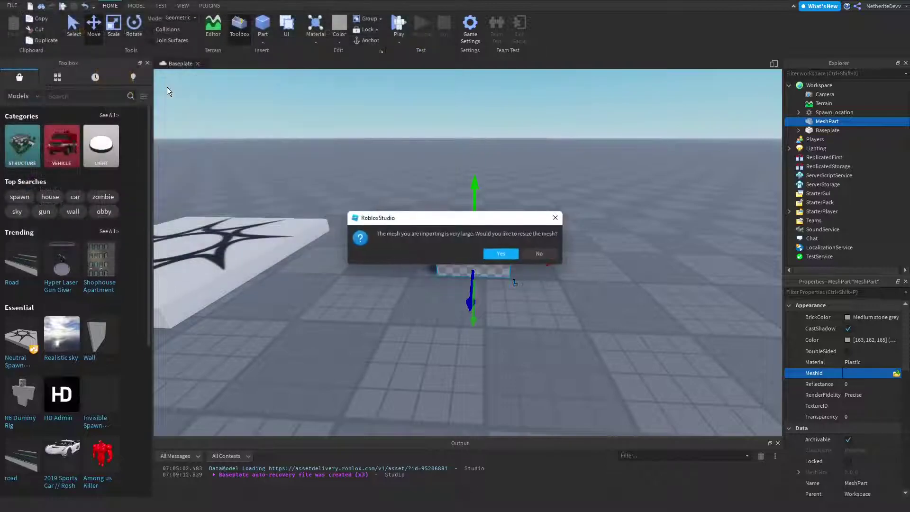
left_click(502, 254)
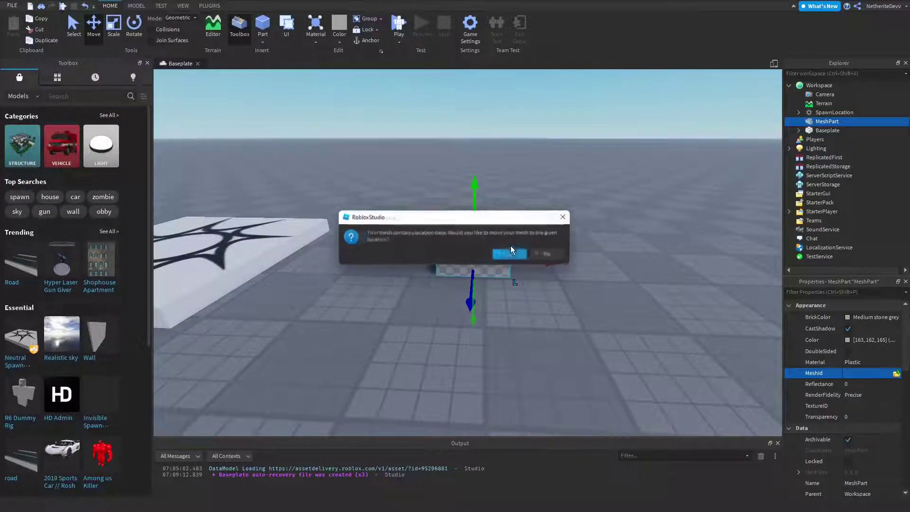
left_click(547, 253)
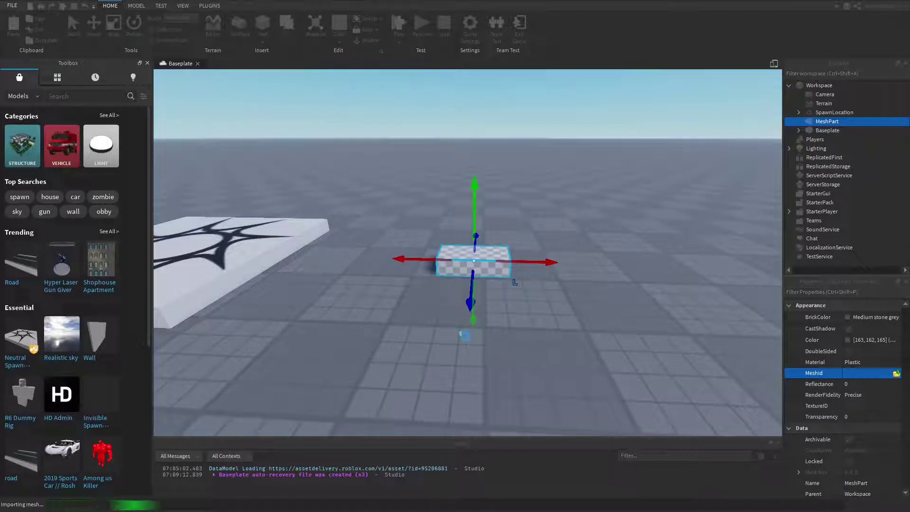
Examine the imported backpack mesh from several sides to check its shape and face colours
left_click_drag(386, 201, 562, 280)
left_click(530, 357)
middle_click_drag(530, 357, 498, 345)
key("a")
right_click_drag(499, 346, 538, 272)
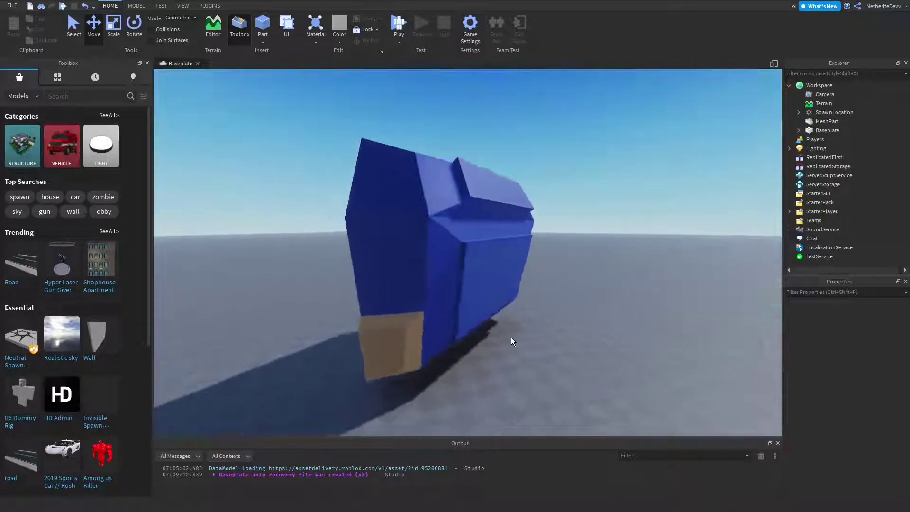
key("a")
key("w")
key("d")
key("s")
key("s")
key("a")
key("w")
key("w")
left_click(538, 272)
key("s")
left_click(644, 298)
mouse_move(645, 299)
right_mouse_down()
mouse_move(639, 292)
mouse_move(647, 294)
right_mouse_up()
key("w")
key("s")
key("d")
key("a")
key("a")
key("s")
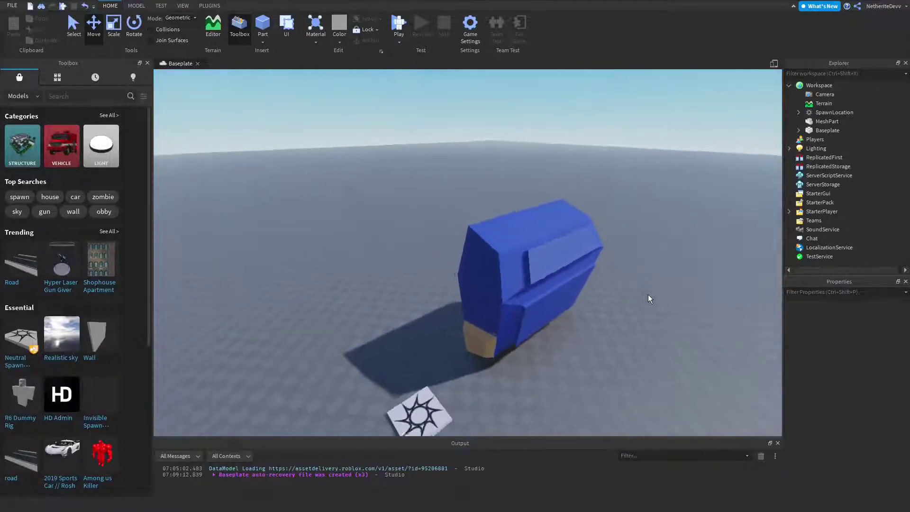
Scale the oversized backpack mesh down to roughly the size of a character
left_click(549, 249)
scroll(426, 228, "down", 3)
scroll(388, 254, "up", 3)
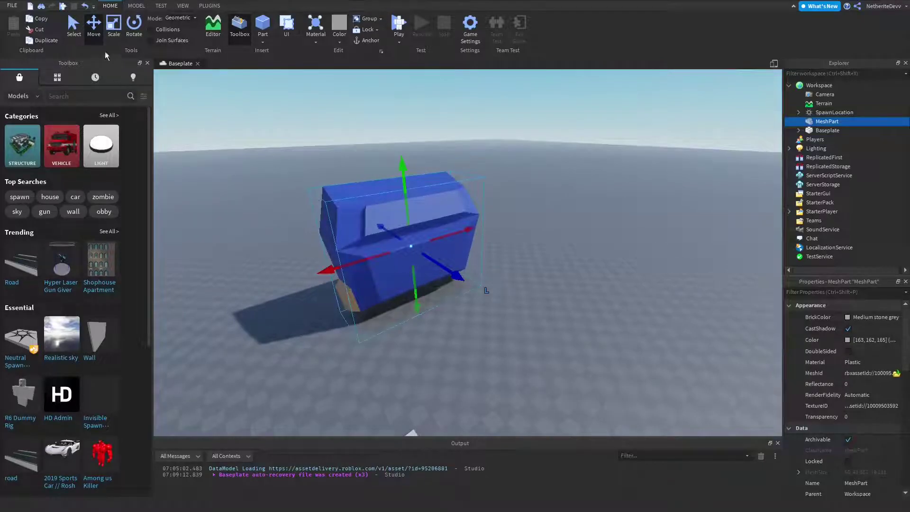
left_click_drag(402, 159, 393, 263)
key("w")
left_click(499, 326)
right_click_drag(481, 326, 481, 326)
key("d")
left_click_drag(493, 314, 495, 309)
right_click_drag(496, 310, 490, 311)
left_click_drag(478, 201, 484, 252)
left_click(556, 226)
key("a")
Insert an R15 Block Rig beside the backpack mesh with the Rig Builder plugin
right_click_drag(556, 231, 547, 245)
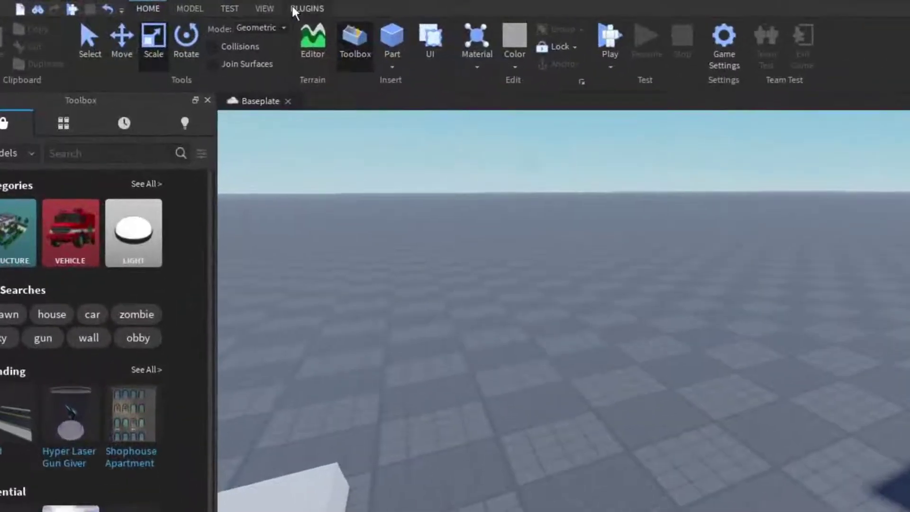
left_click(209, 6)
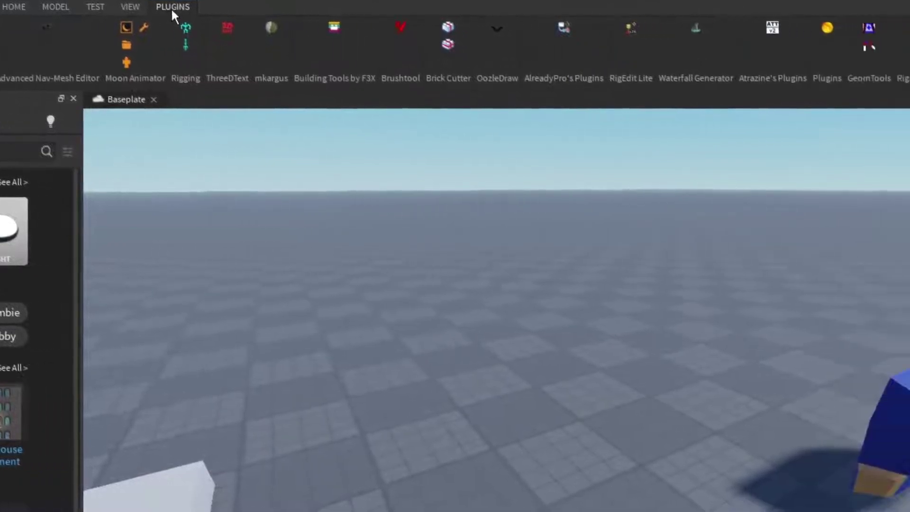
left_click(536, 23)
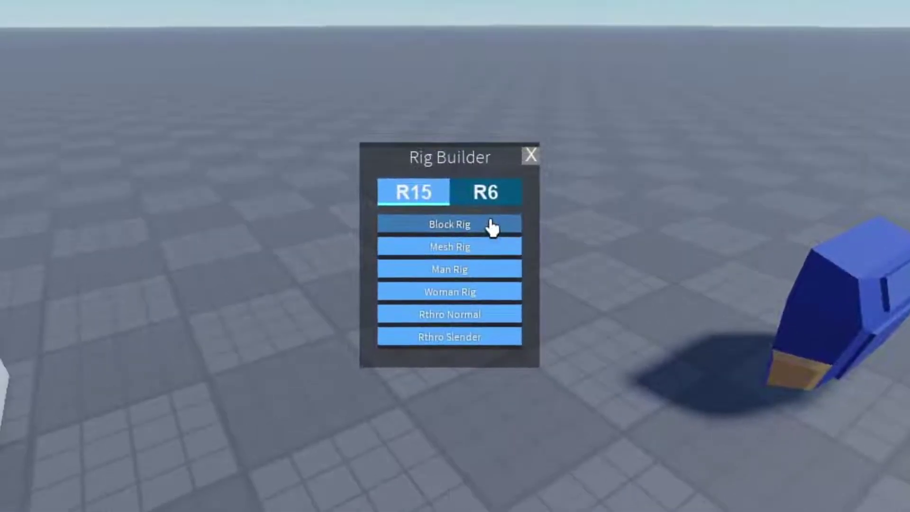
left_click(205, 352)
left_click_drag(488, 214, 608, 328)
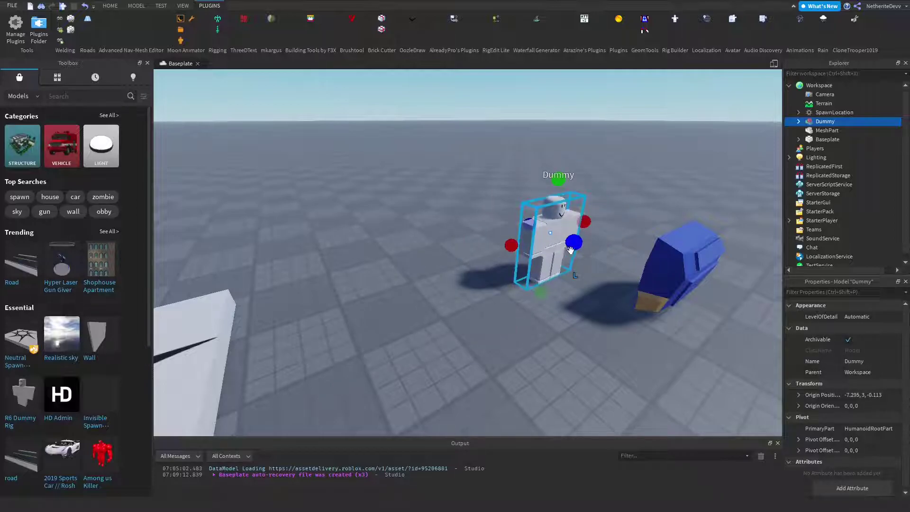
Turn the backpack mesh and fit it against the back of the dummy's torso
key("ctrl+r")
left_click_drag(650, 263, 595, 313)
right_click_drag(597, 315, 595, 314)
left_click_drag(595, 314, 283, 317)
right_click_drag(283, 317, 280, 316)
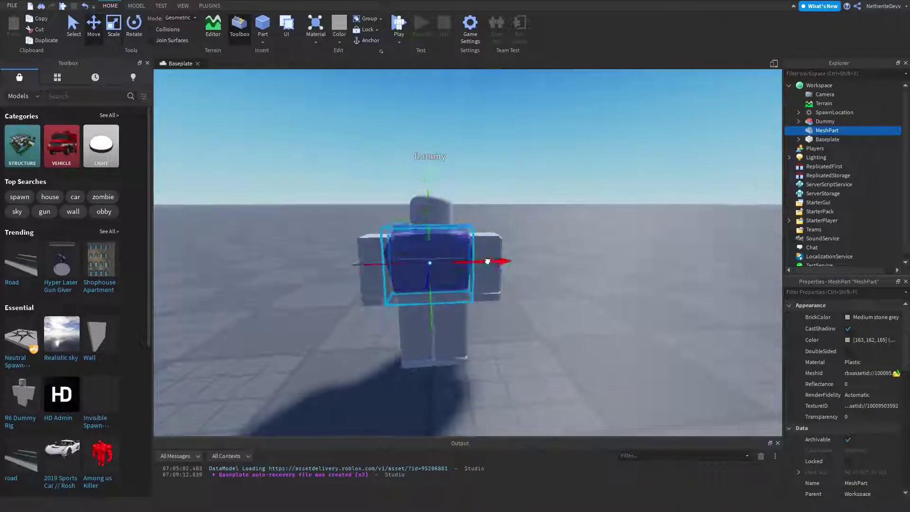
right_click_drag(487, 261, 546, 288)
Lower the backpack mesh slightly so that it sits just below the dummy's shoulder line
left_click(627, 229)
scroll(626, 230, "down", 3)
scroll(600, 201, "up", 3)
scroll(601, 201, "up", 2)
right_click_drag(601, 201, 601, 201)
scroll(600, 201, "up", 3)
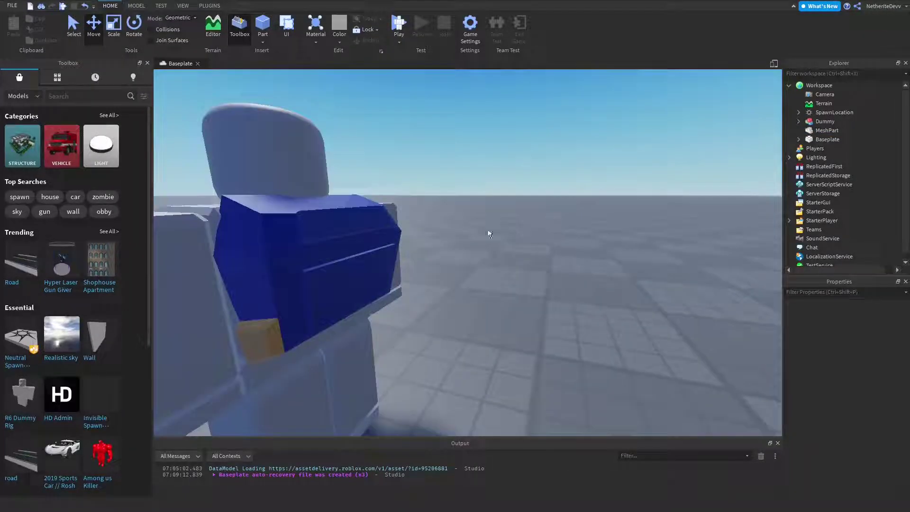
left_click(364, 238)
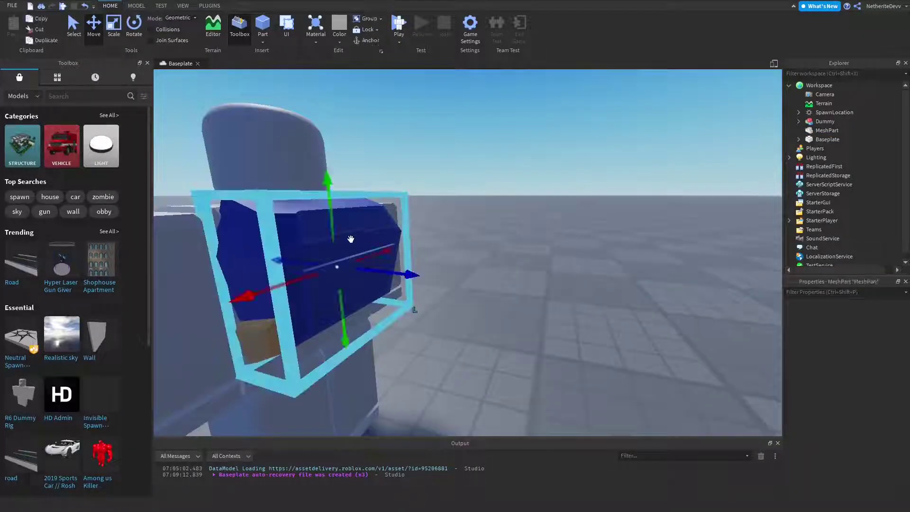
scroll(502, 156, "down", 8)
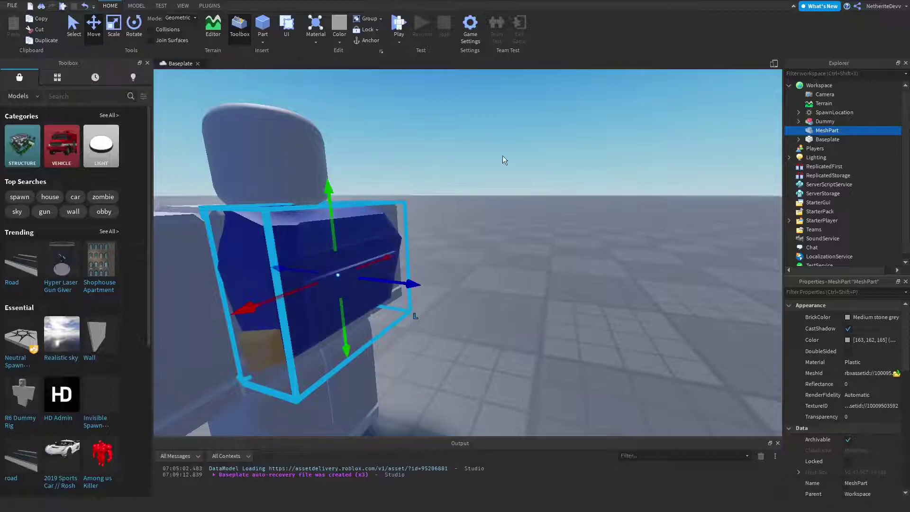
left_click(502, 155)
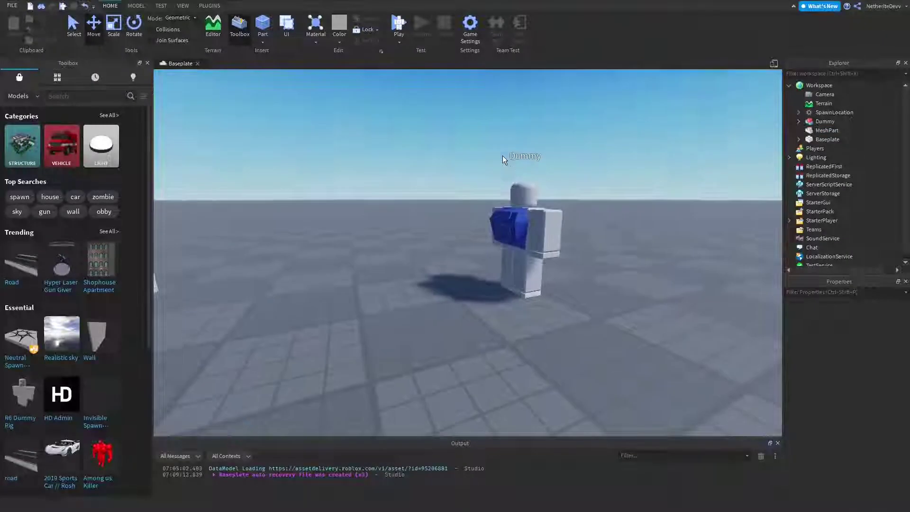
Insert an Accessory object into the Workspace and rename it Backpack
key("d")
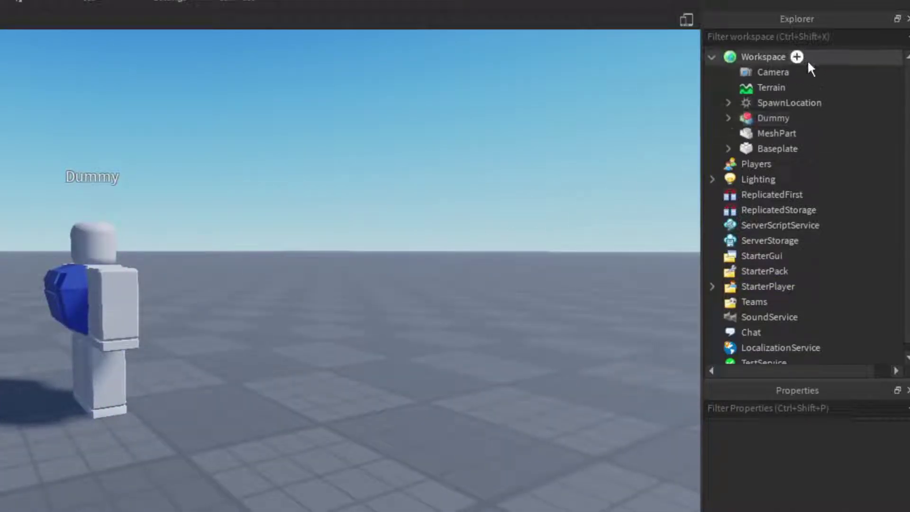
left_click(800, 60)
type("ac")
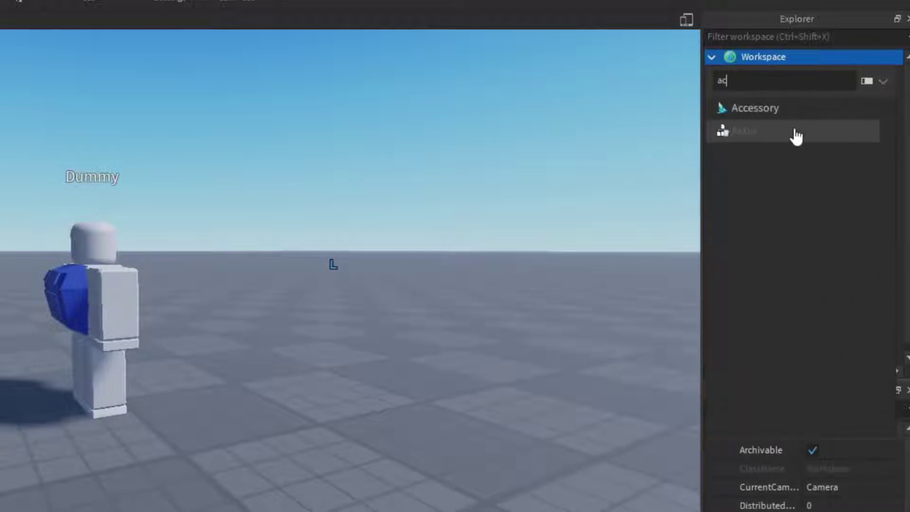
left_click(780, 108)
right_click(767, 102)
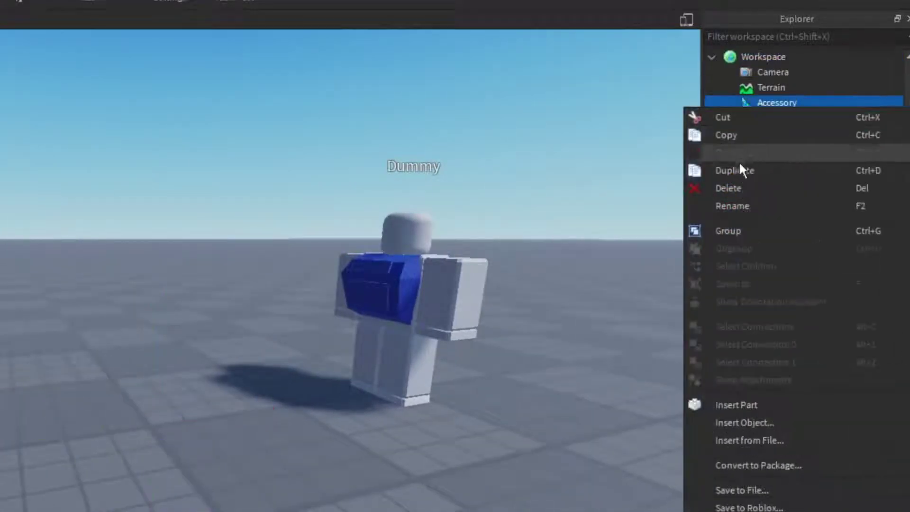
left_click(726, 207)
type("Back")
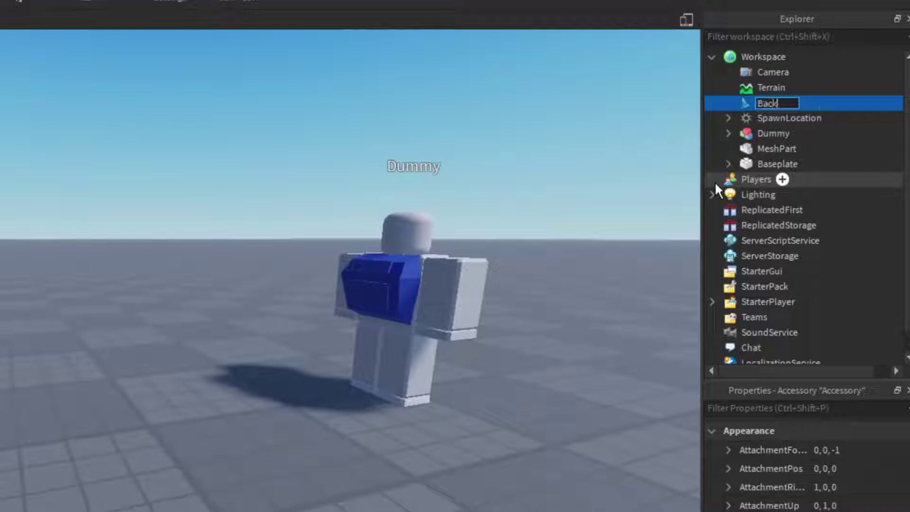
type("pack")
key("Return")
right_click_drag(644, 189, 643, 189)
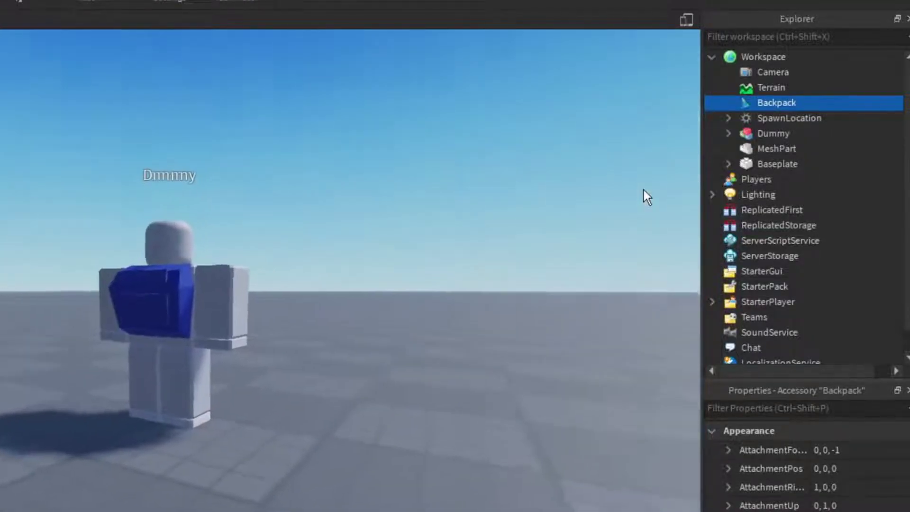
Move the backpack's mesh part inside the Backpack accessory and rename it Handle
left_click(766, 151)
left_click_drag(768, 151, 805, 101)
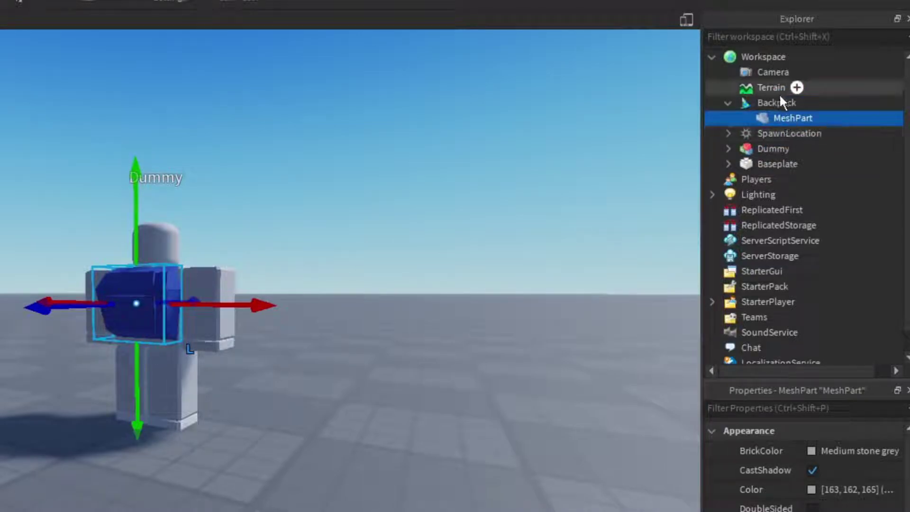
right_click(779, 118)
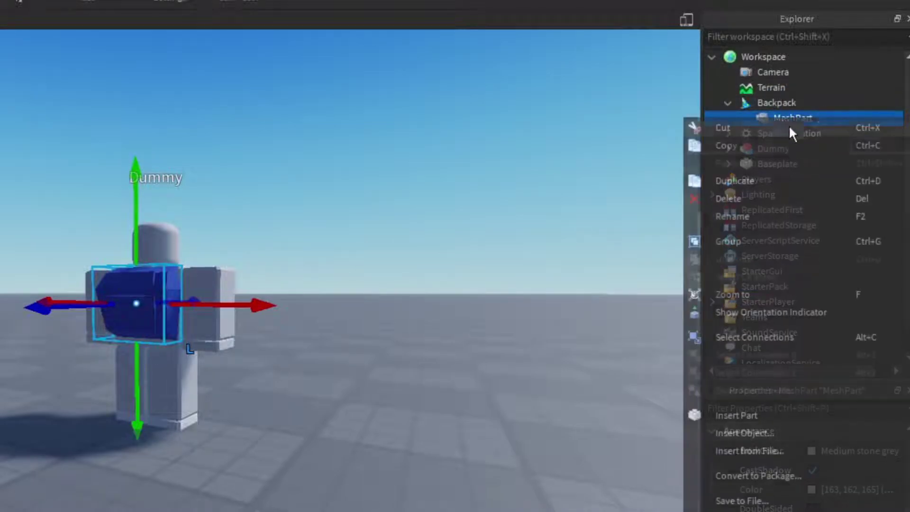
left_click(750, 212)
type("Ha")
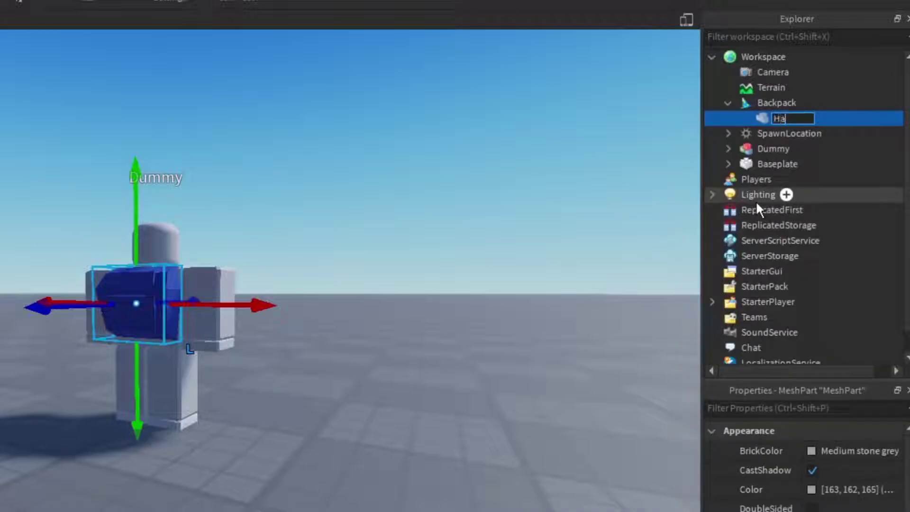
type("dnle")
key("BackSpace")
key("BackSpace")
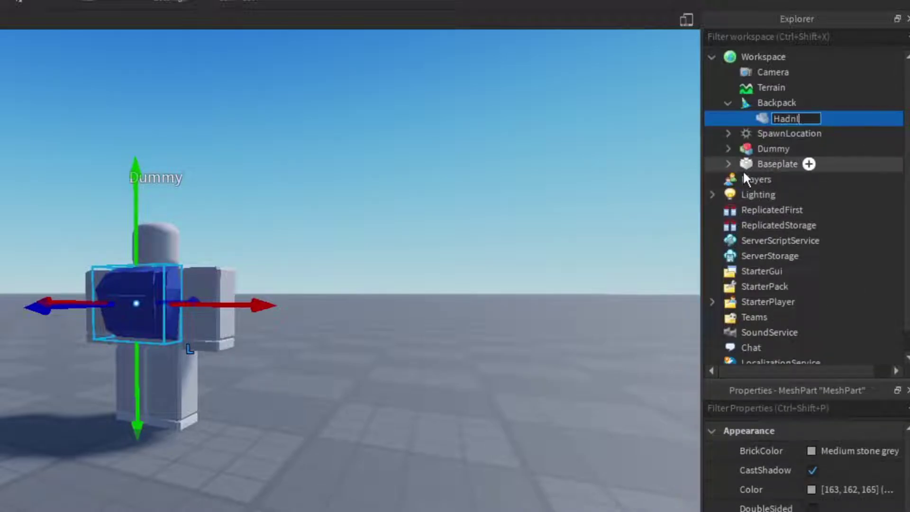
key("BackSpace")
key("BackSpace")
type("ndle")
right_click_drag(529, 349, 530, 348)
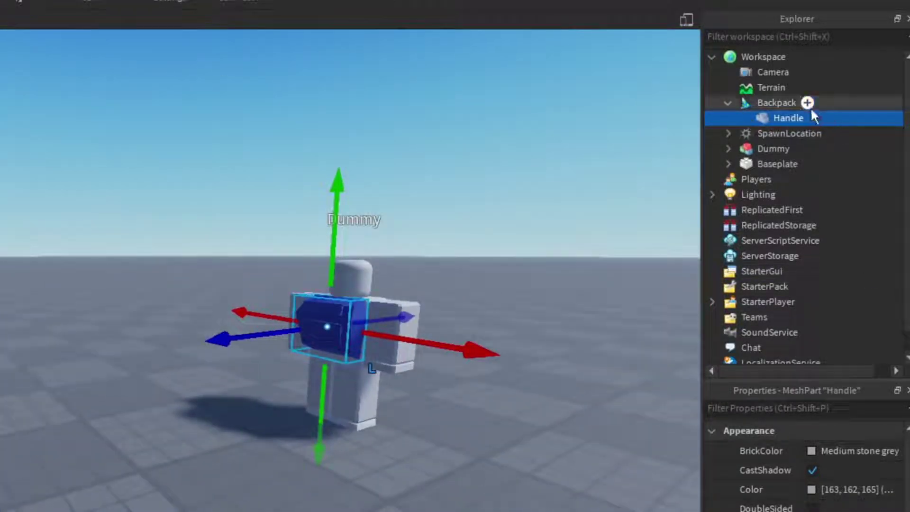
Examine the attachments inside the dummy's UpperTorso part to find the one for back accessories
left_click(21, 218)
right_click_drag(22, 218, 13, 241)
right_click_drag(504, 205, 504, 205)
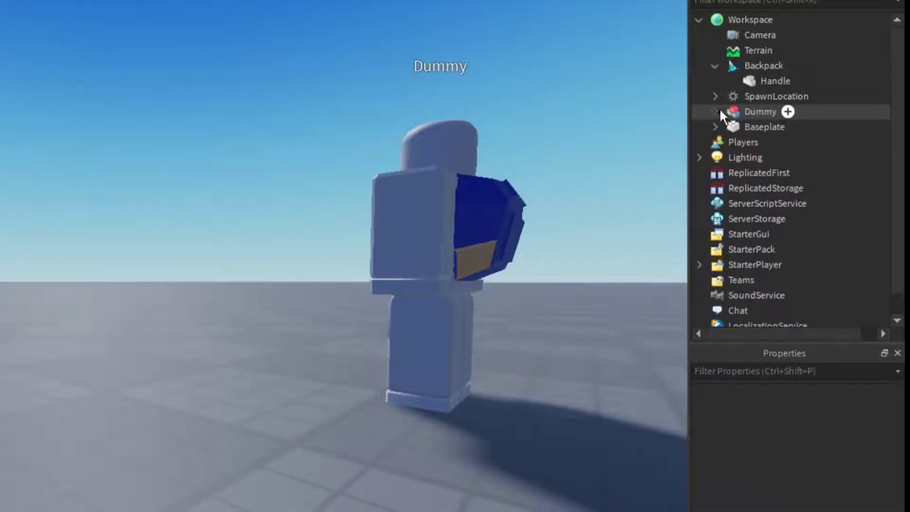
left_click(799, 139)
scroll(811, 148, "down", 3)
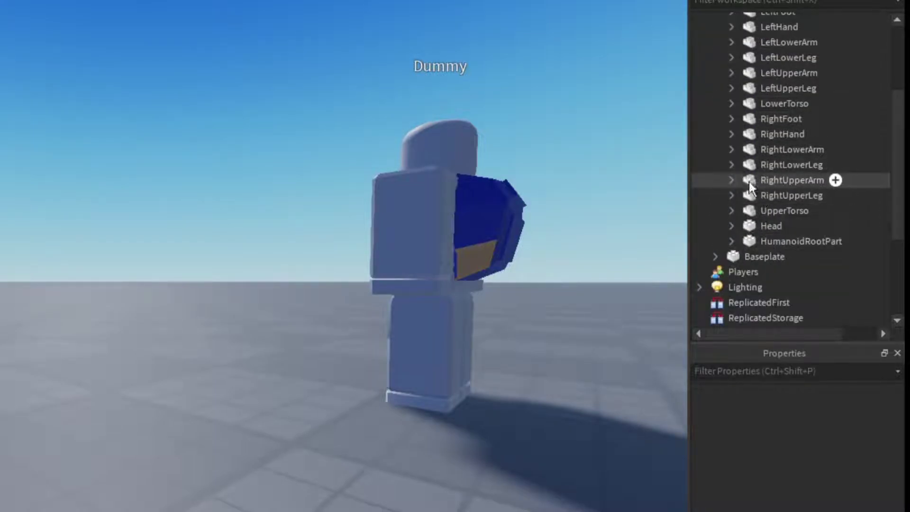
left_click(738, 212)
left_click(731, 210)
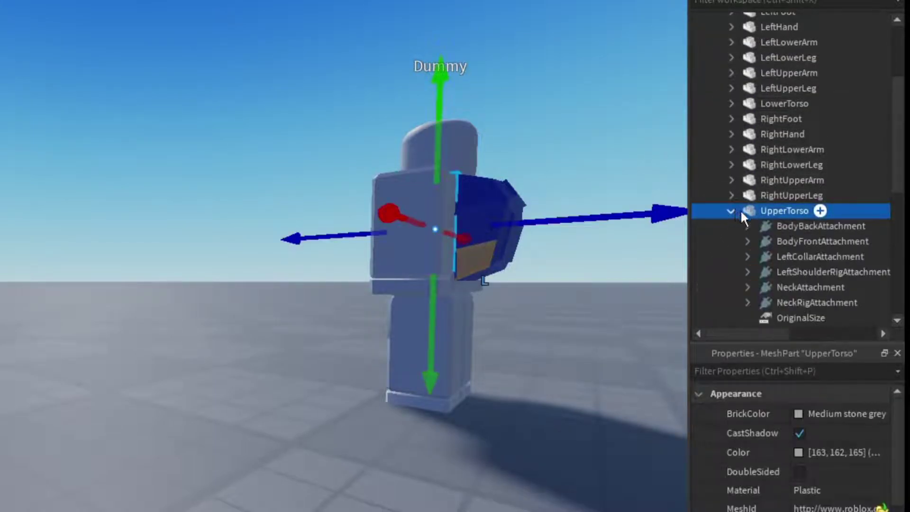
scroll(745, 214, "down", 4)
left_click(774, 189)
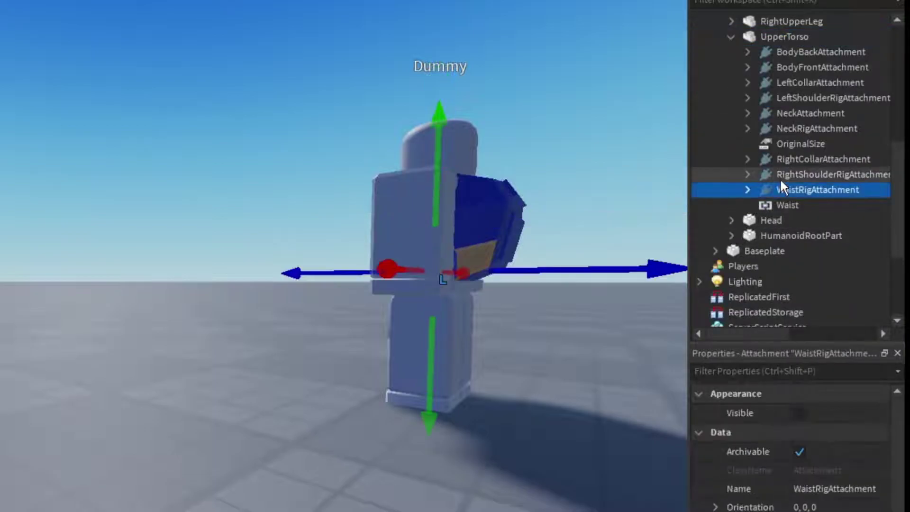
left_click(779, 178, "ctrl")
left_click(780, 162, "ctrl")
left_click(780, 149, "ctrl")
left_click(777, 173)
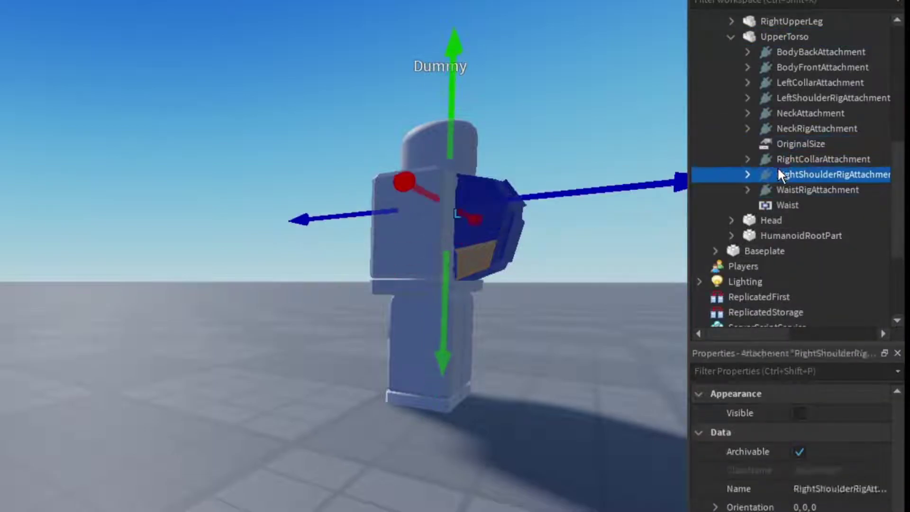
Copy the name of the BodyBackAttachment in the dummy's UpperTorso
left_click(768, 52)
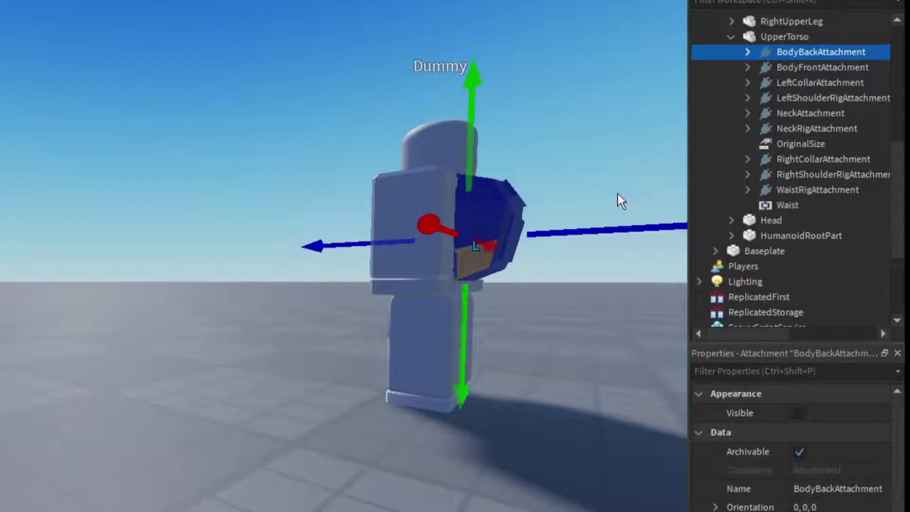
right_click(824, 52)
left_click(726, 152)
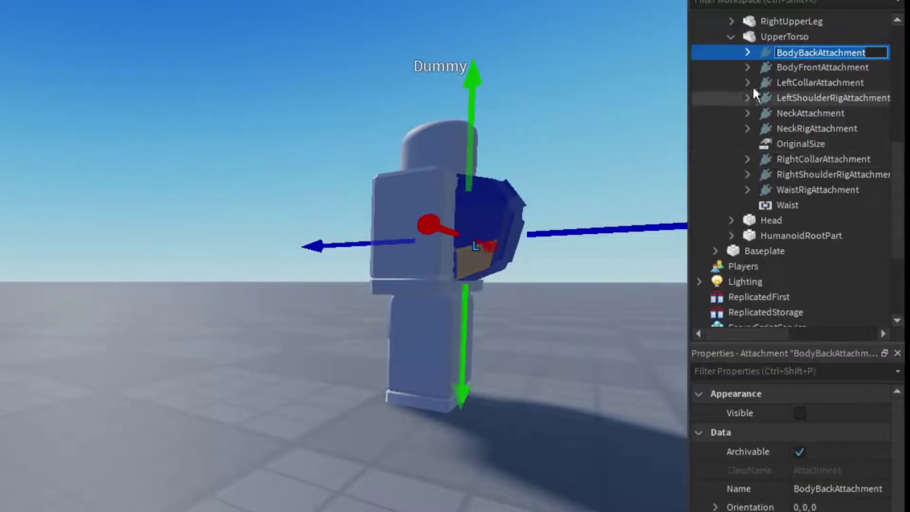
right_click(797, 56)
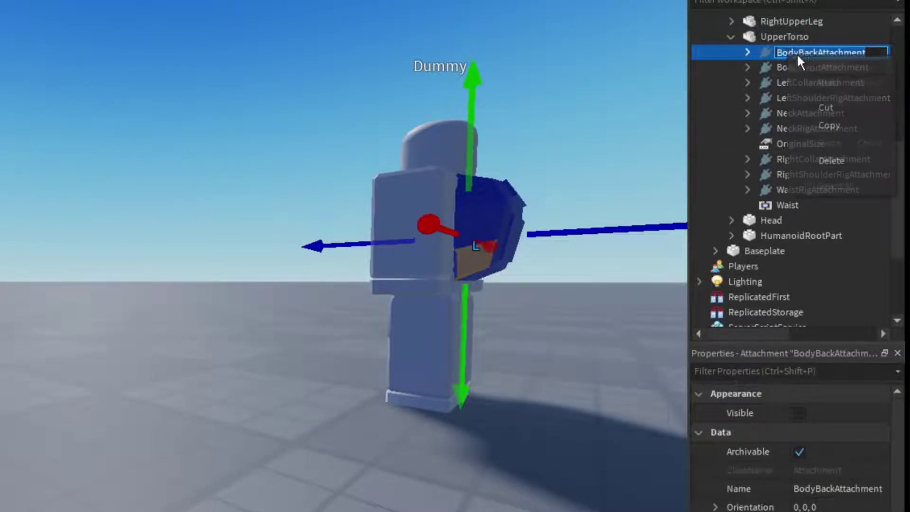
left_click(837, 124)
left_click(746, 51)
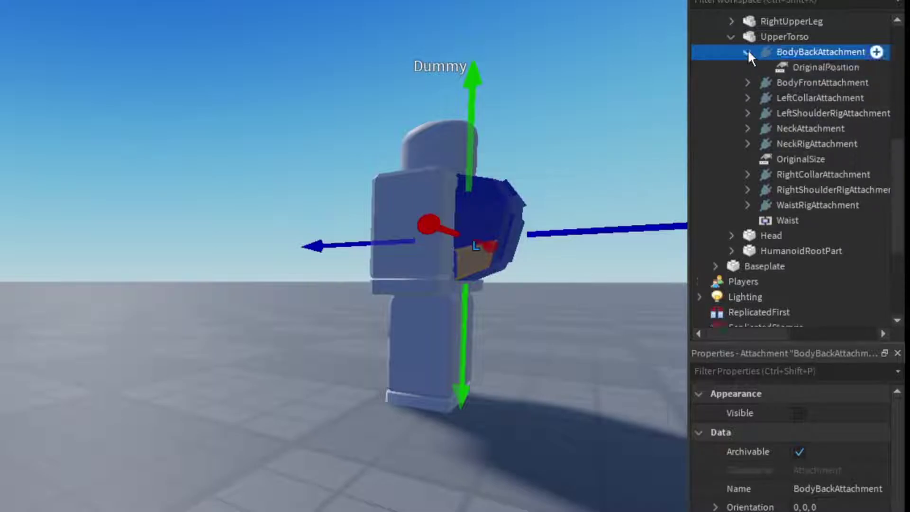
left_click(744, 51)
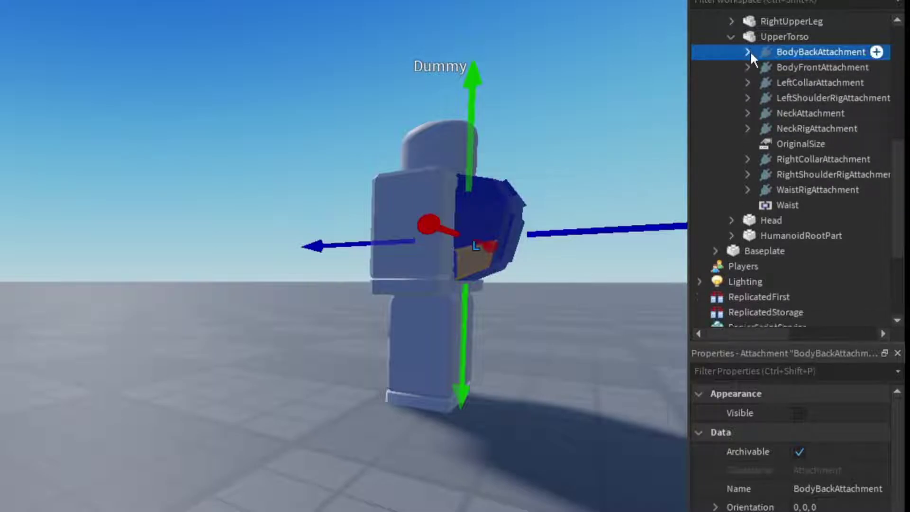
Insert an Attachment object into the Backpack accessory's Handle
scroll(786, 124, "up", 7)
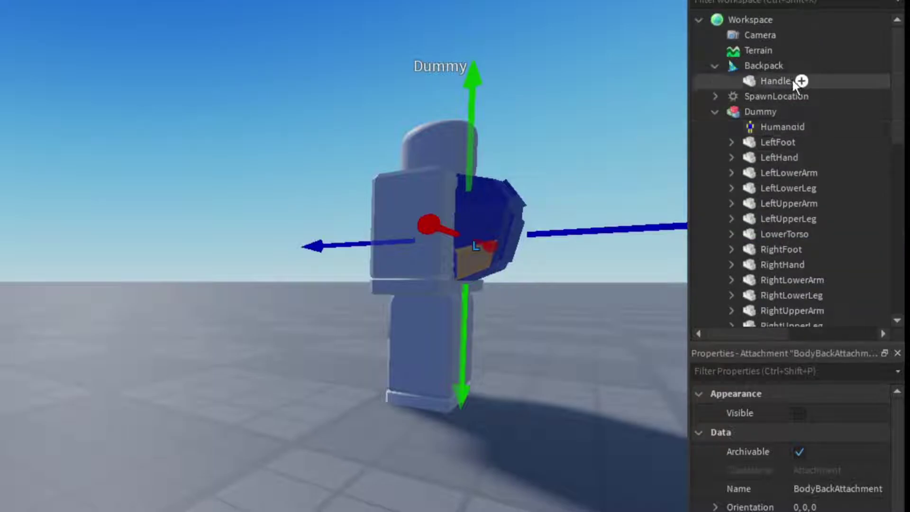
left_click(800, 81)
type("at")
left_click(767, 130)
left_click(782, 112)
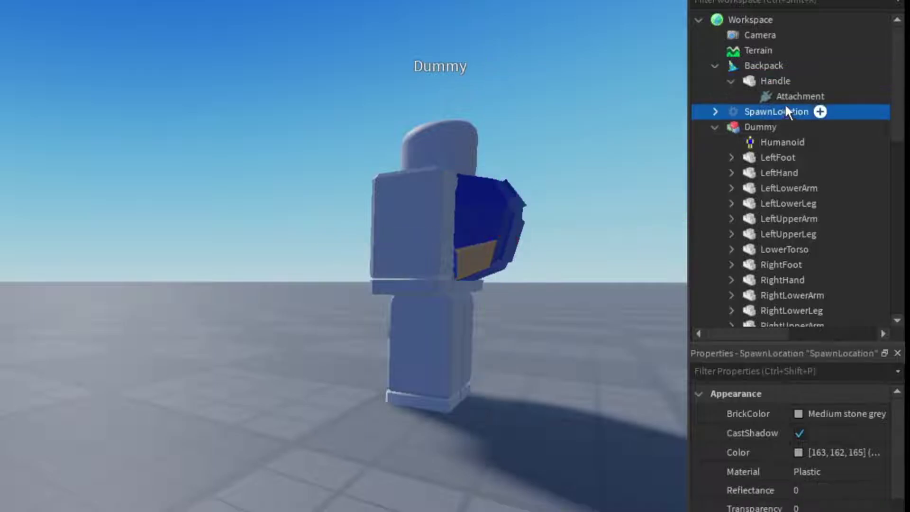
Rename the new attachment in the Handle as BodyBackAttachment
left_click(787, 97)
right_click(786, 98)
left_click(780, 198)
key("ctrl+v")
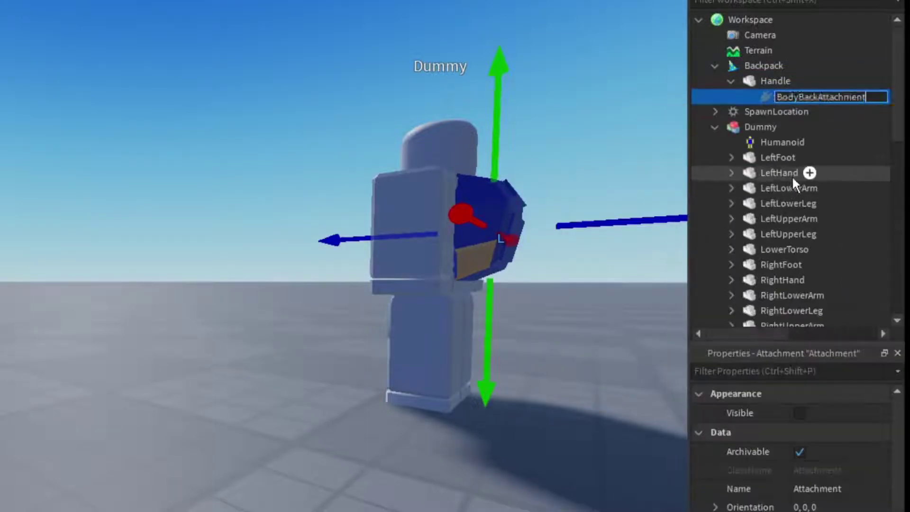
key("Return")
left_click(620, 165)
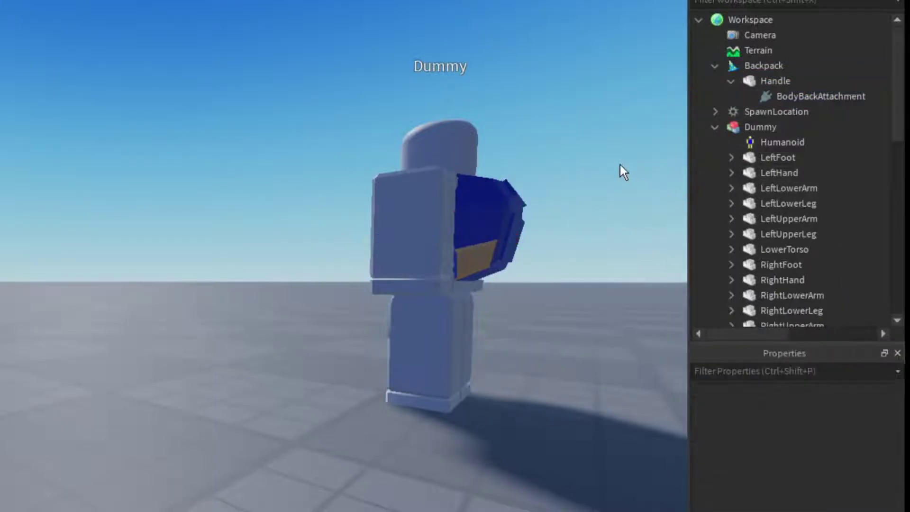
Move the whole Backpack accessory into the Dummy model
left_click(777, 97)
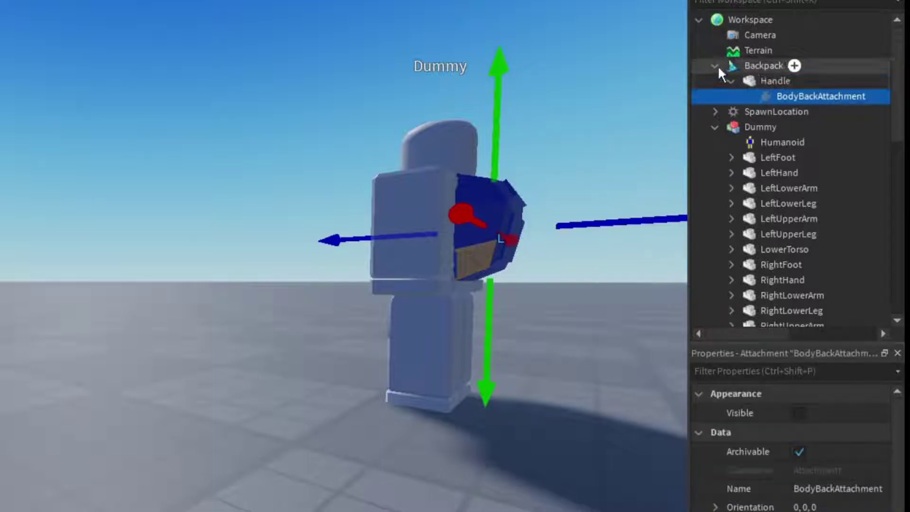
left_click(718, 65)
left_click(715, 96)
left_click(763, 65)
left_click_drag(763, 65, 807, 94)
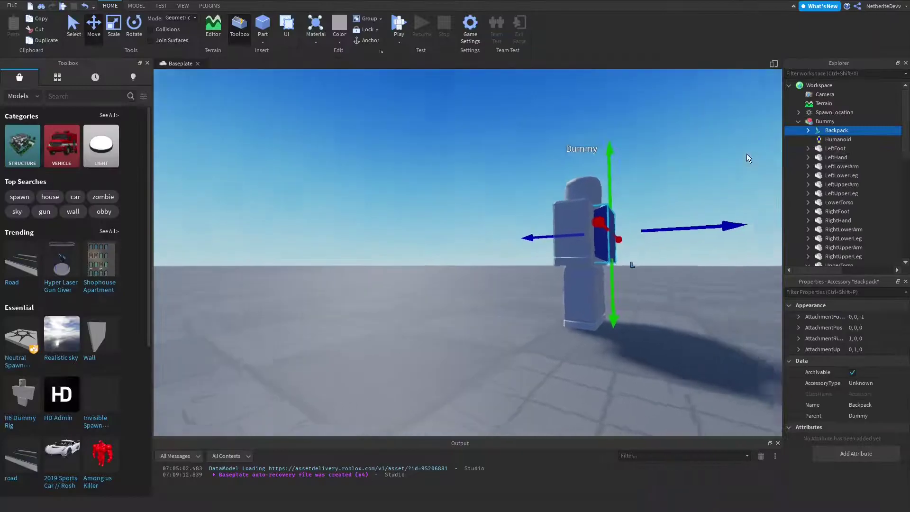
Examine the Backpack's Handle up close to check how it sits on the dummy's back
key("f")
left_click(808, 130)
left_click(832, 140)
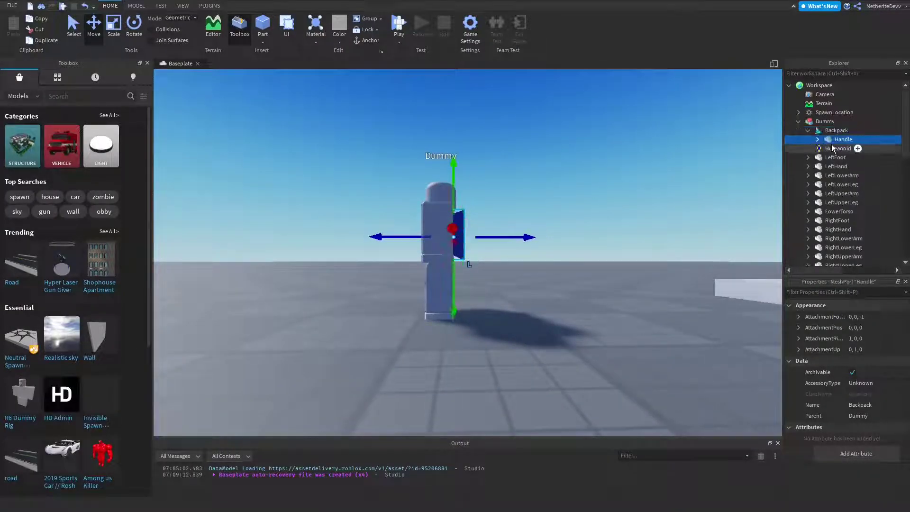
right_click_drag(688, 161, 687, 161)
key("w")
key("a")
key("d")
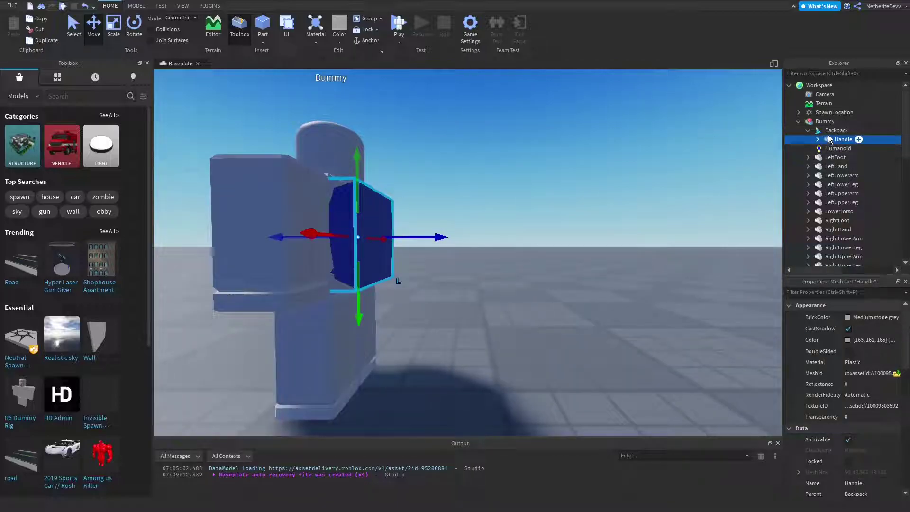
Rotate the Handle's BodyBackAttachment about the vertical axis so the backpack's outer side faces away from the dummy's back
left_click(830, 131)
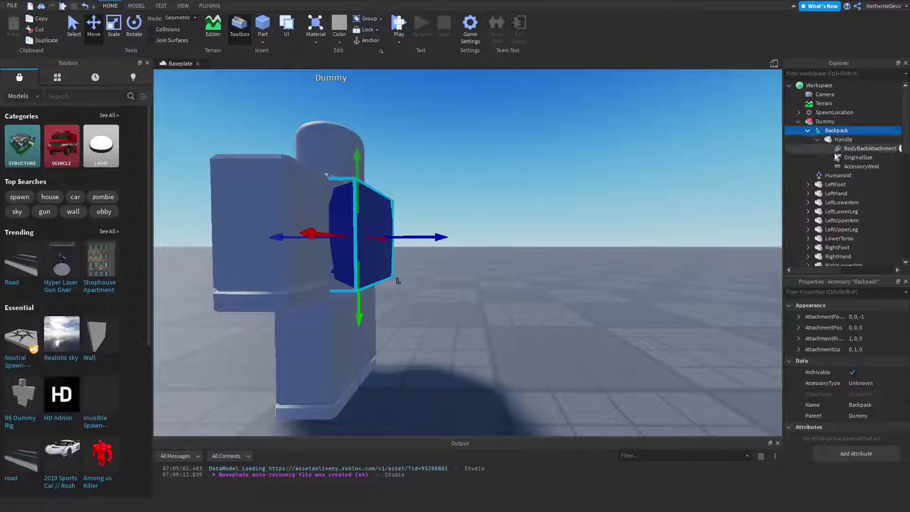
left_click(841, 149)
right_click_drag(638, 151, 637, 152)
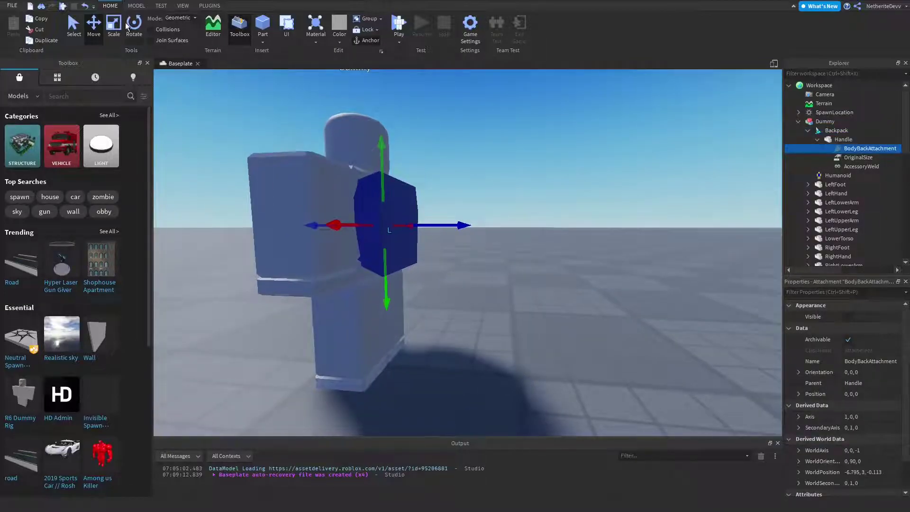
right_click_drag(542, 147, 541, 147)
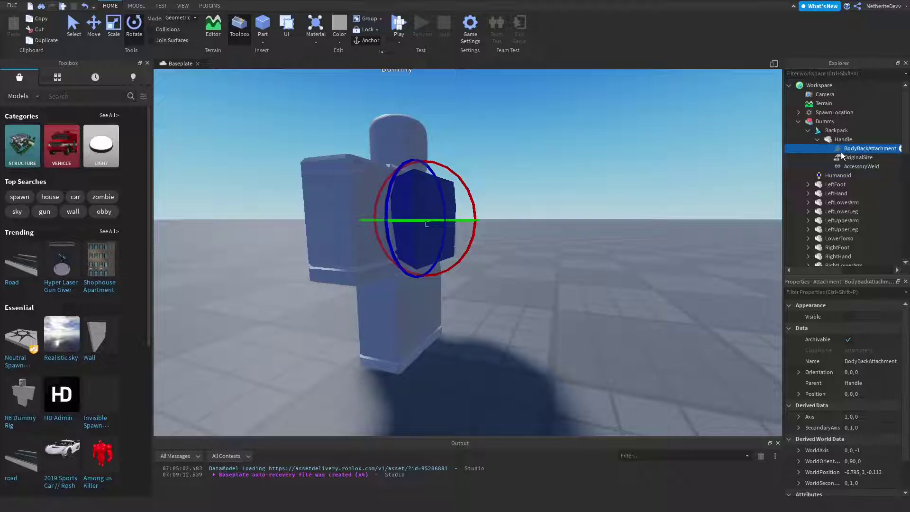
right_click_drag(718, 156, 716, 158)
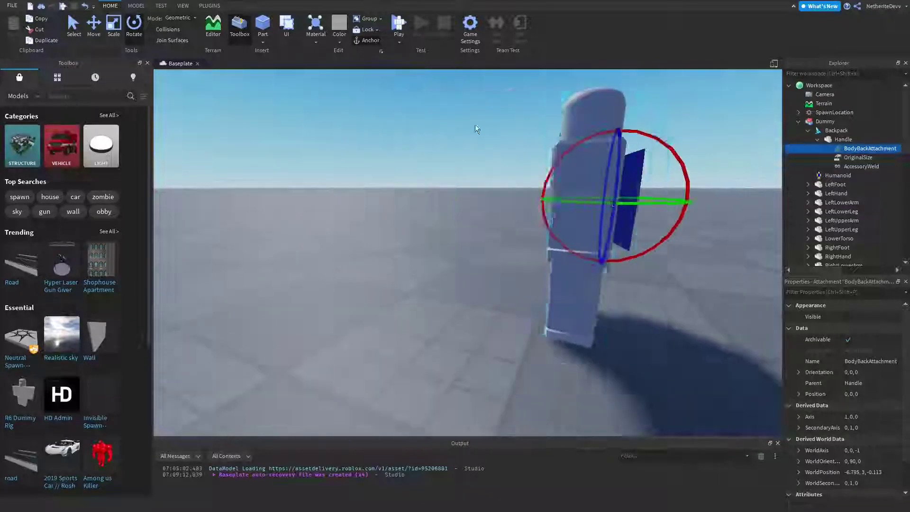
right_click_drag(510, 139, 509, 139)
left_click_drag(374, 203, 333, 207)
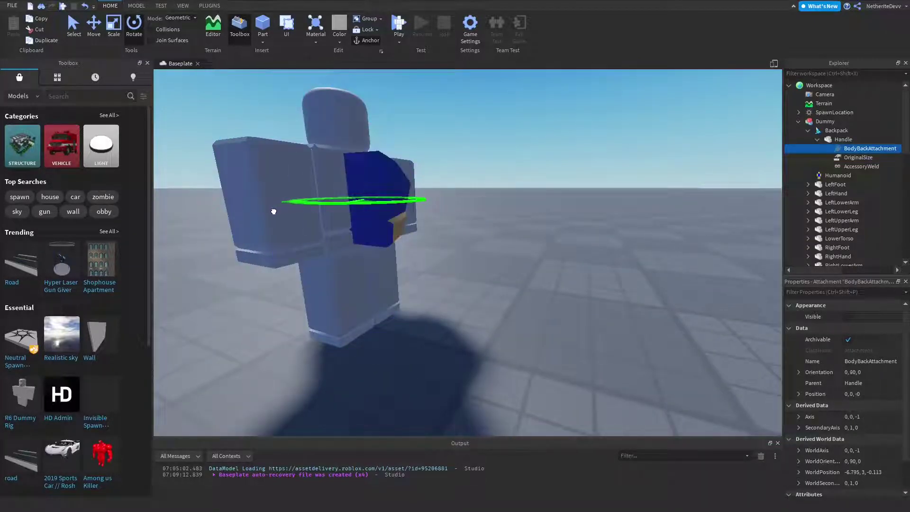
left_click_drag(272, 210, 282, 203)
left_click(549, 200)
right_click_drag(549, 201, 550, 200)
Fine-tune the BodyBackAttachment's rotation to an orientation of 0, 180, 0 so the backpack lies straight against the torso
left_click(416, 240)
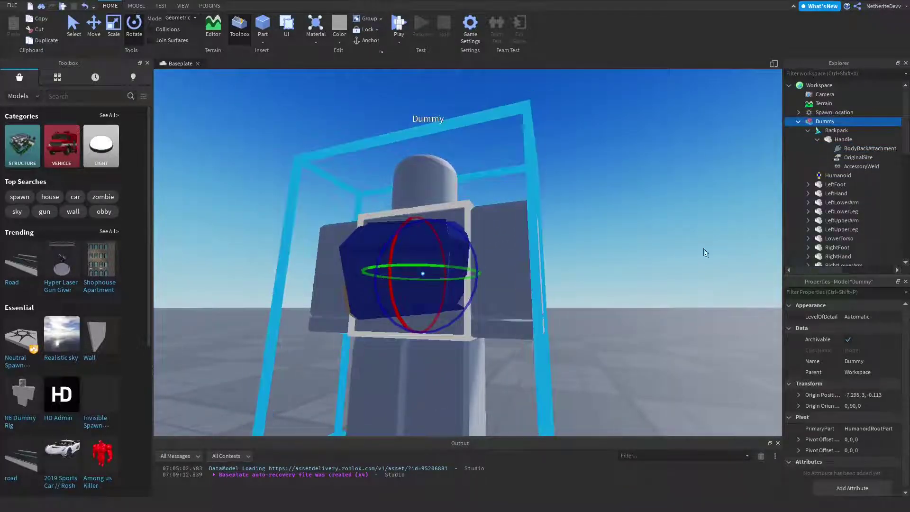
left_click(855, 148)
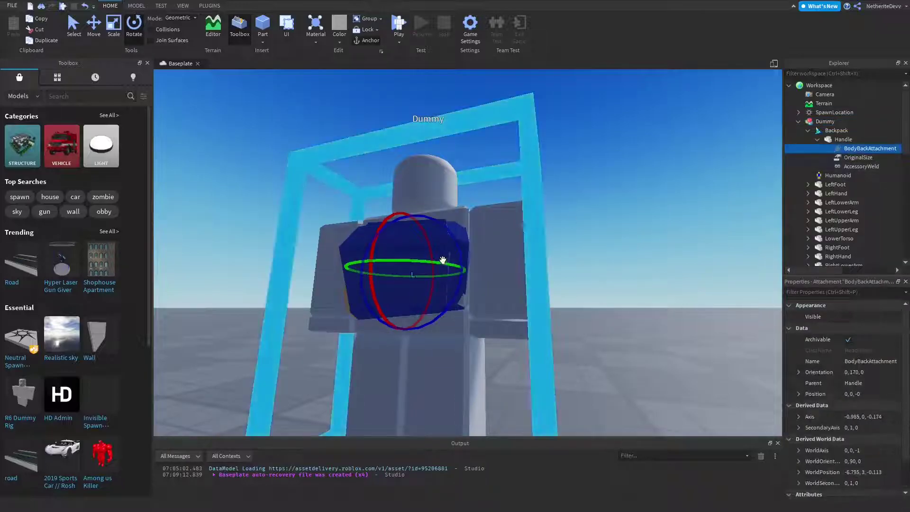
right_click_drag(619, 196, 619, 198)
left_click(619, 197)
key("s")
key("w")
Move the BodyBackAttachment sideways and vertically to centre the backpack on the dummy's upper torso
left_click(857, 167)
left_click(843, 159)
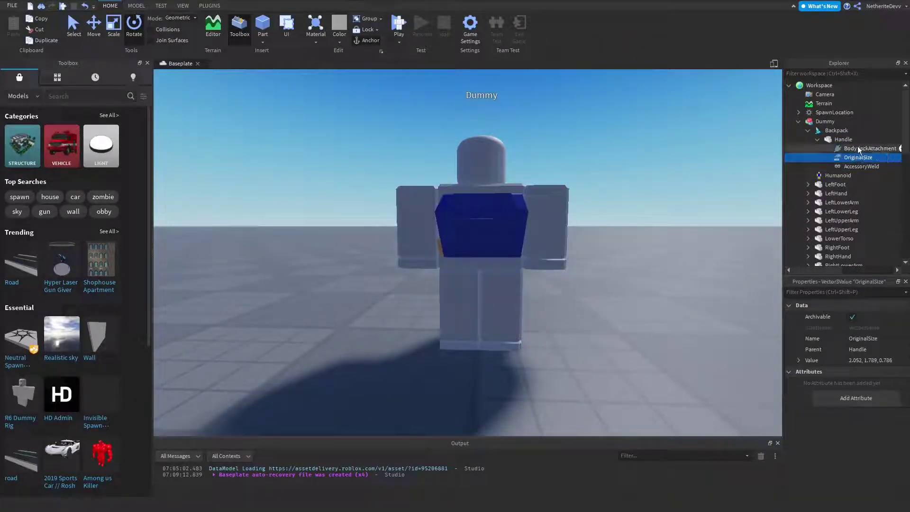
left_click(858, 149)
left_click(91, 29)
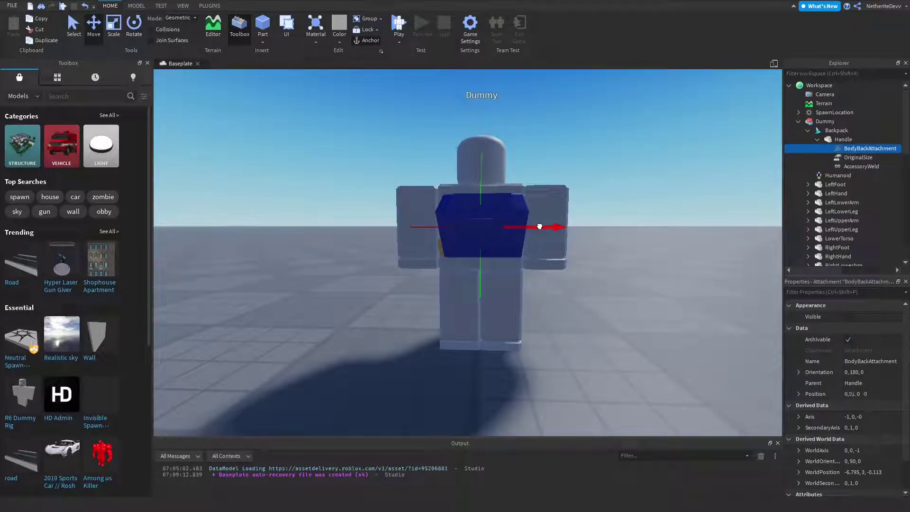
left_click_drag(549, 225, 535, 218)
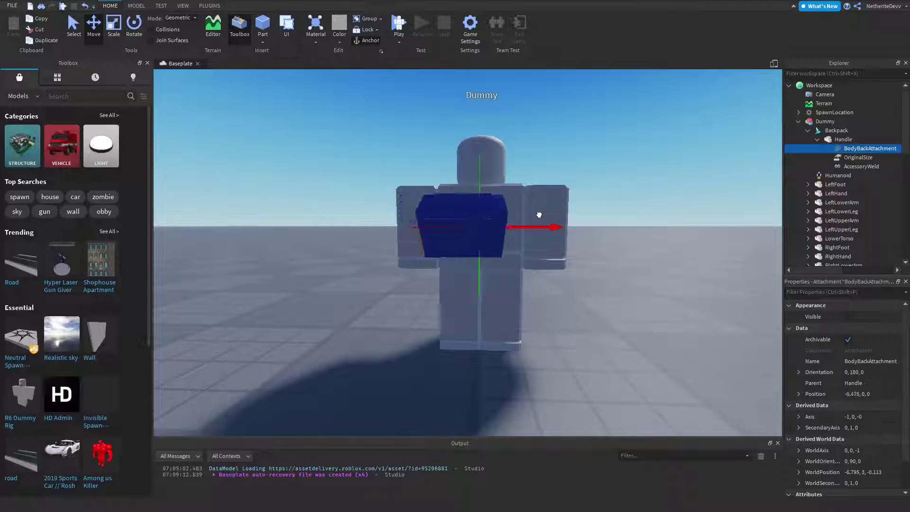
left_click_drag(538, 214, 544, 229)
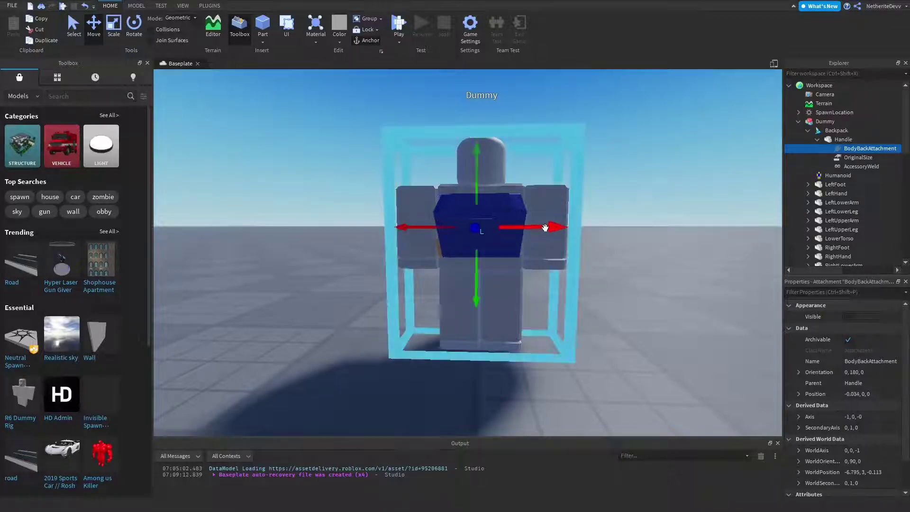
mouse_move(477, 285)
left_mouse_down()
mouse_move(476, 297)
mouse_move(467, 290)
mouse_move(475, 293)
left_mouse_up()
left_click(648, 272)
right_click_drag(648, 271, 648, 271)
scroll(458, 189, "up", 3)
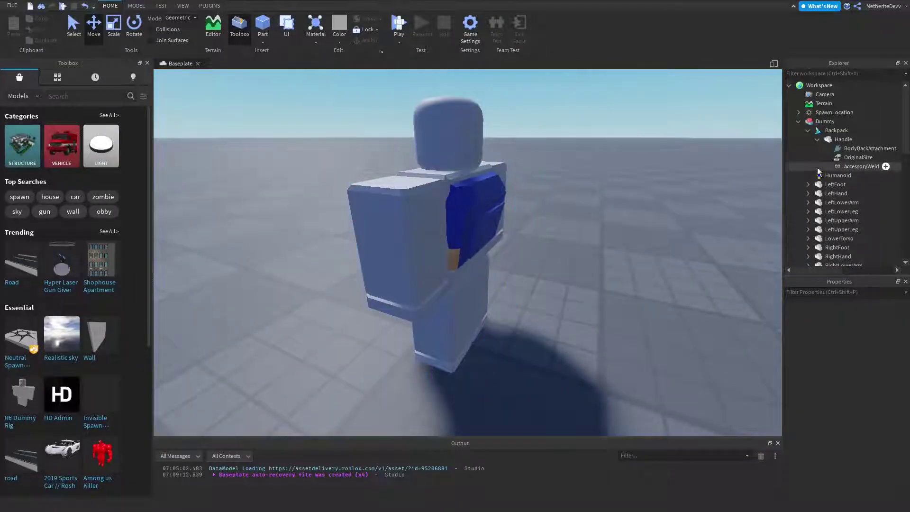
Move the BodyBackAttachment along its front-to-back axis so the backpack sits outside the torso against the dummy's back
left_click(843, 149)
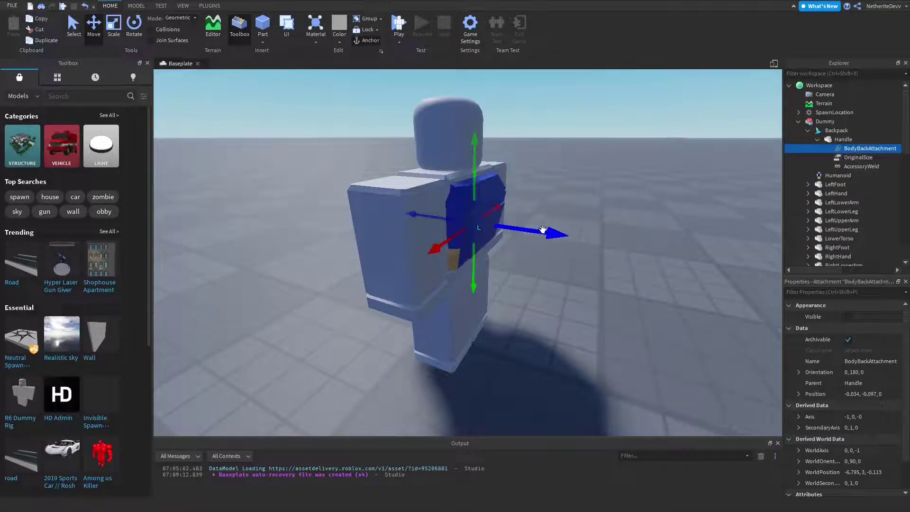
scroll(635, 219, "up", 4)
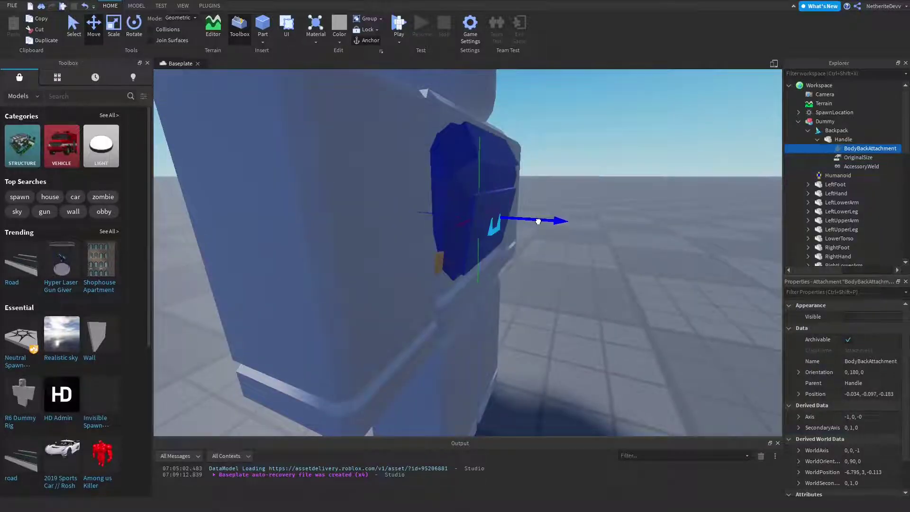
left_click_drag(537, 221, 643, 258)
left_click(643, 255)
scroll(643, 254, "down", 4)
right_click_drag(643, 254, 643, 253)
scroll(642, 254, "up", 3)
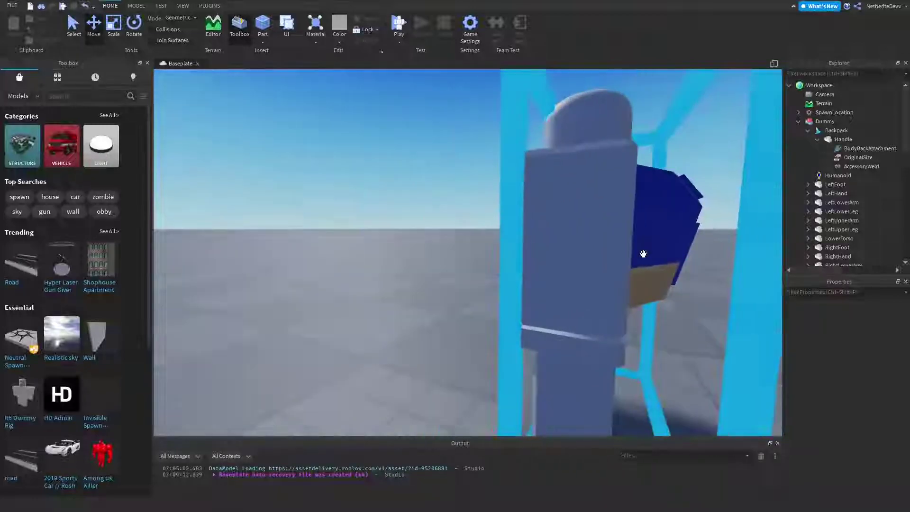
Collapse the Handle, select the Backpack accessory and examine its fit on the dummy from several angles and distances
scroll(643, 254, "down", 5)
scroll(643, 254, "up", 3)
scroll(643, 254, "down", 4)
left_click(816, 140)
left_click(823, 131)
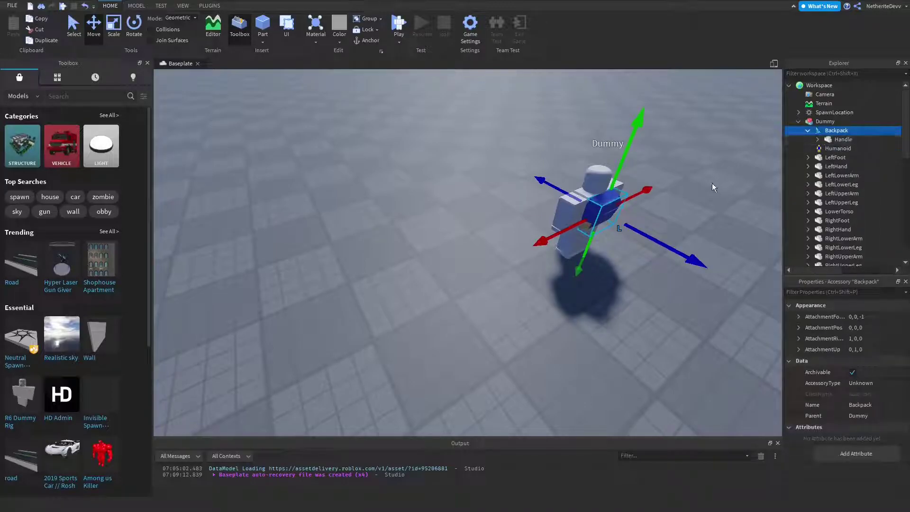
left_click(727, 183)
right_click_drag(713, 189, 713, 188)
scroll(713, 188, "up", 4)
scroll(714, 189, "down", 3)
scroll(714, 189, "up", 3)
scroll(713, 188, "up", 3)
key("d")
scroll(714, 188, "up", 3)
scroll(713, 188, "down", 2)
scroll(714, 189, "down", 4)
key("d")
key("s")
key("d")
key("w")
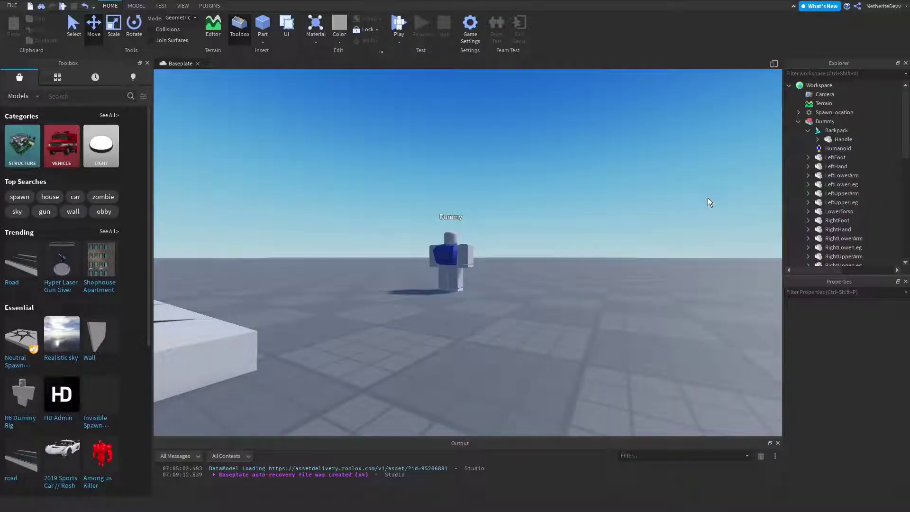
Start a playtest and inspect the backpack on the dummy's back up close
key("F5")
right_click_drag(378, 218, 378, 218)
key("w")
scroll(378, 218, "up", 5)
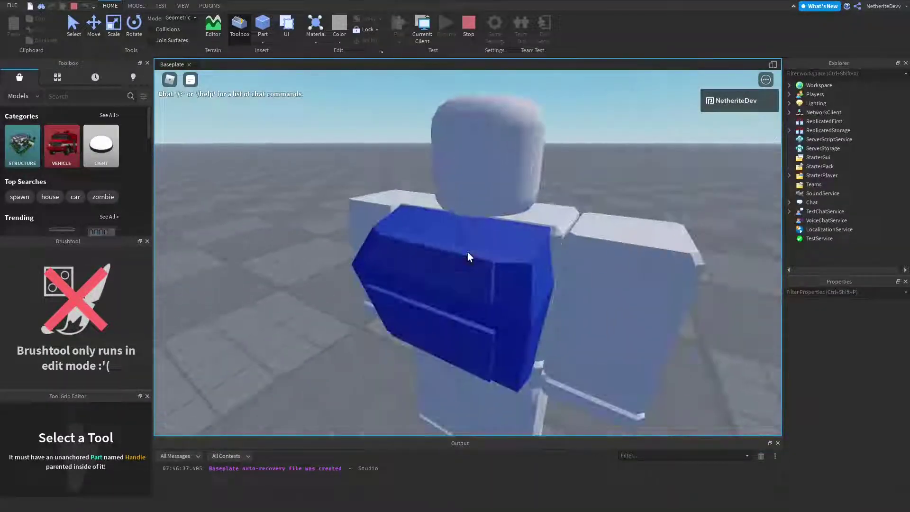
Walk and jump the avatar around the dummy to check the worn backpack from different sides during the playtest
scroll(467, 252, "down", 5)
key("a")
right_click_drag(506, 217, 506, 217)
key("s")
key("space")
right_click_drag(491, 320, 491, 320)
key("a")
key("s")
scroll(491, 320, "down", 4)
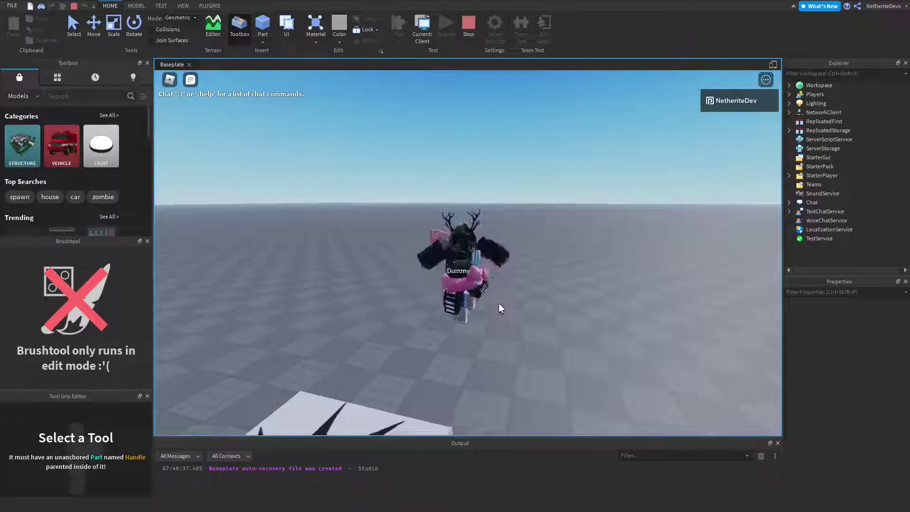
key("w")
key("space")
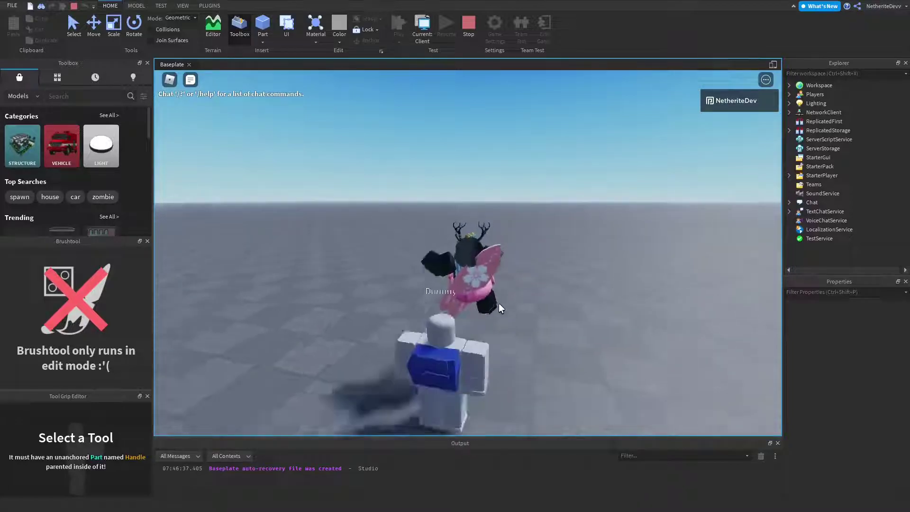
key("s")
right_click_drag(457, 269, 458, 269)
scroll(458, 269, "up", 2)
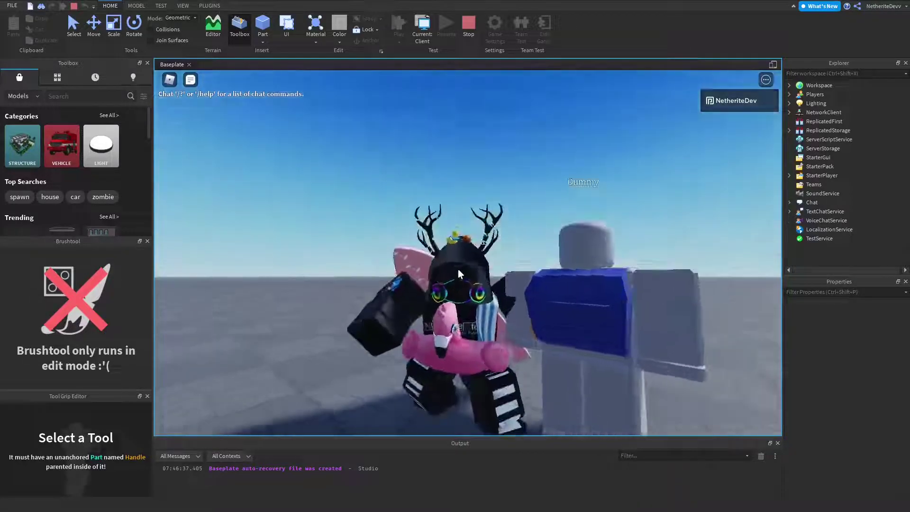
scroll(458, 269, "up", 2)
scroll(458, 274, "down", 4)
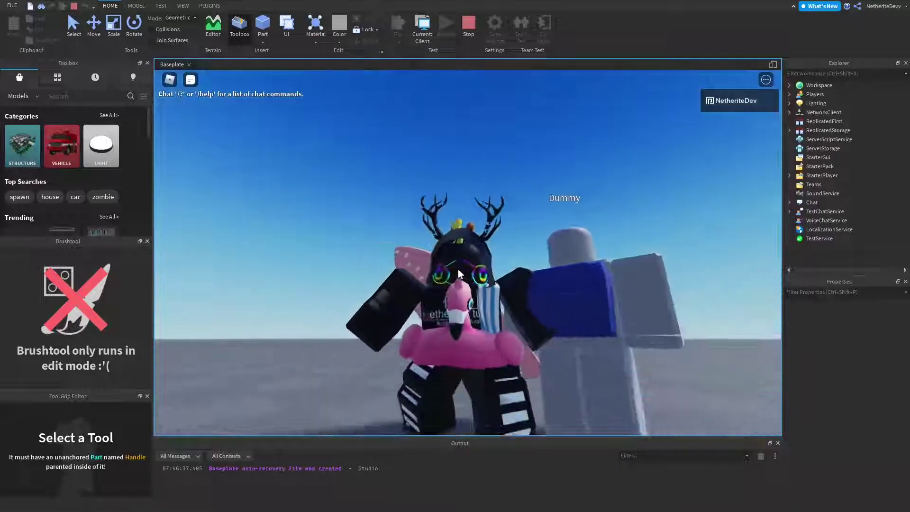
key("a")
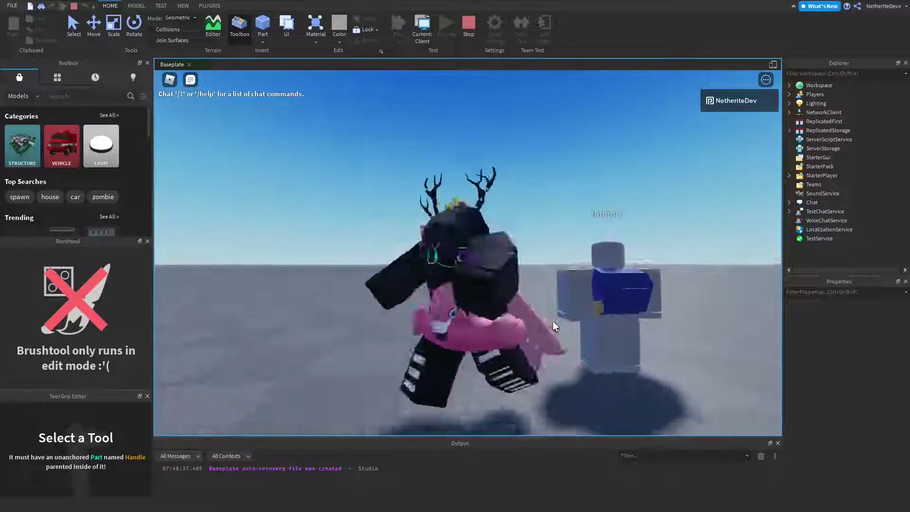